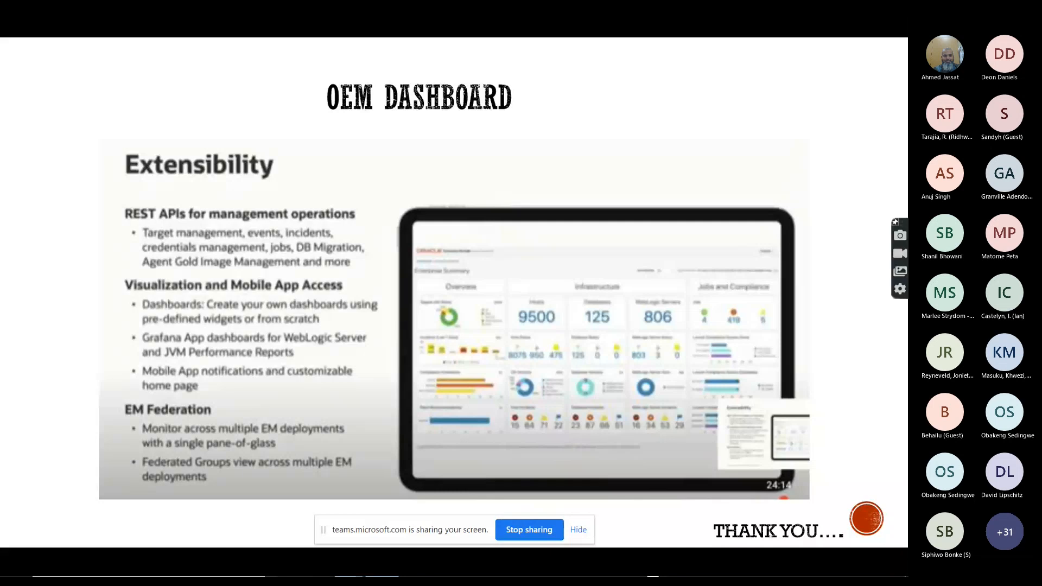
# Close the PDF presentation and minimise the browser window to get to the terminal
pyautogui.press('Escape')
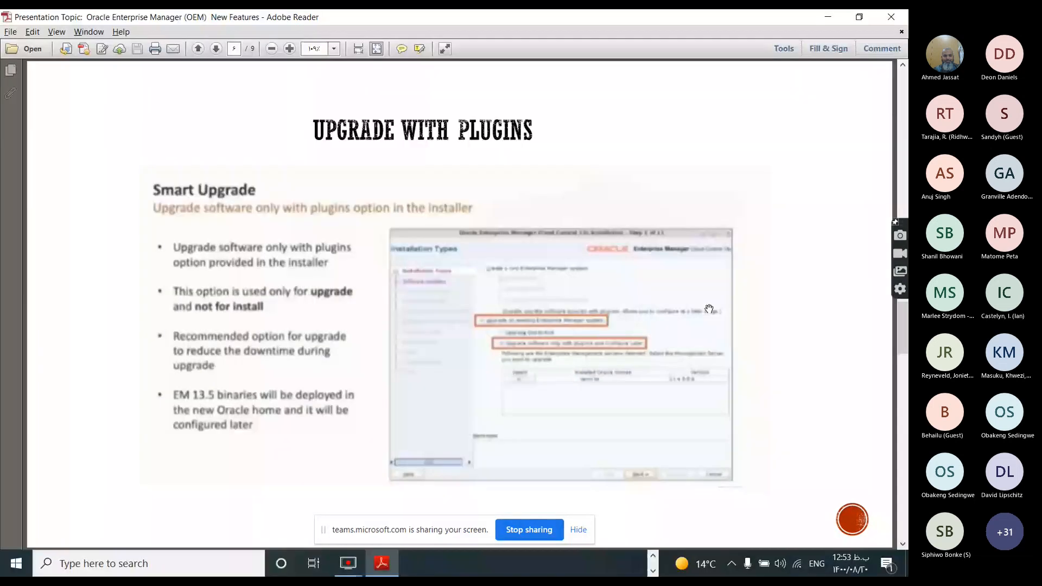
pyautogui.click(900, 18)
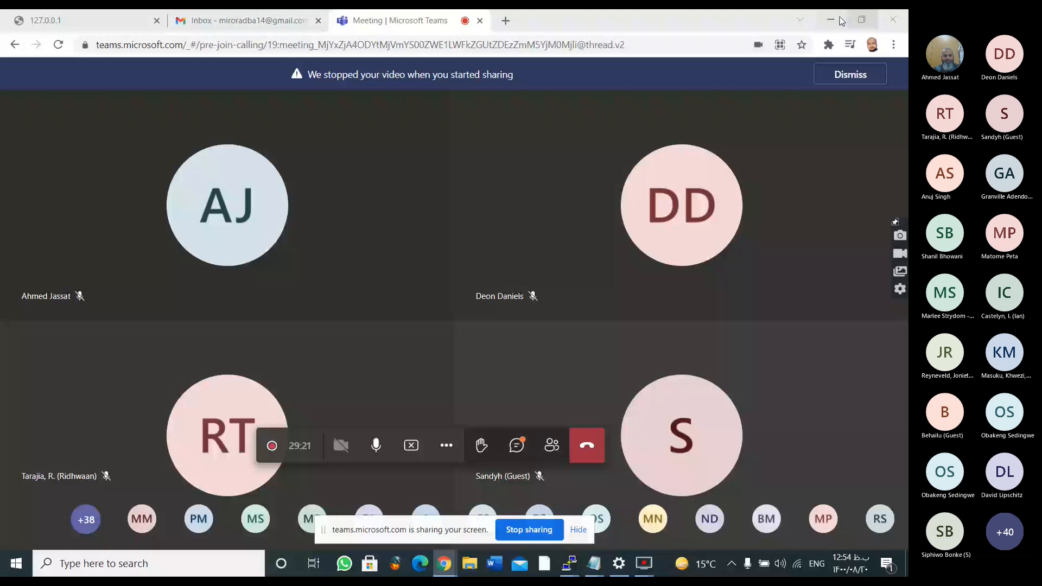
pyautogui.click(841, 21)
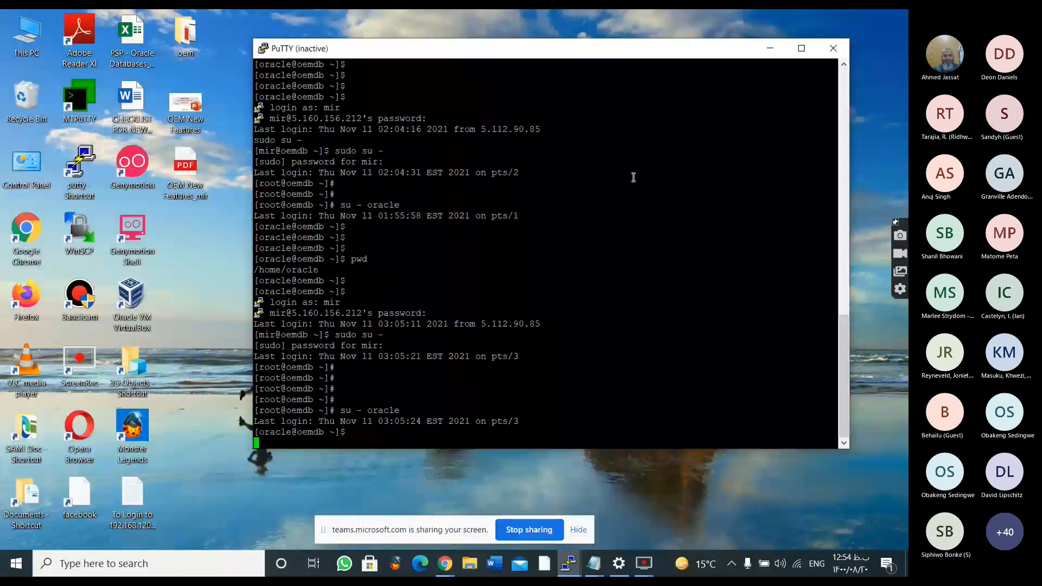
# Log in to the oemdb server with the account user name and password, re-entering the password when asked again
pyautogui.write('mir')
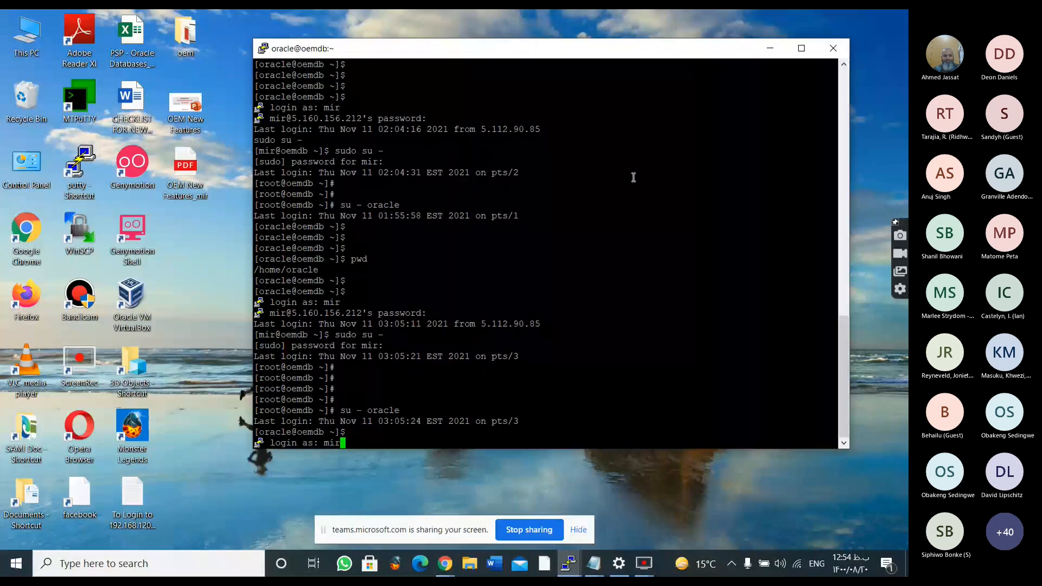
pyautogui.press('Return')
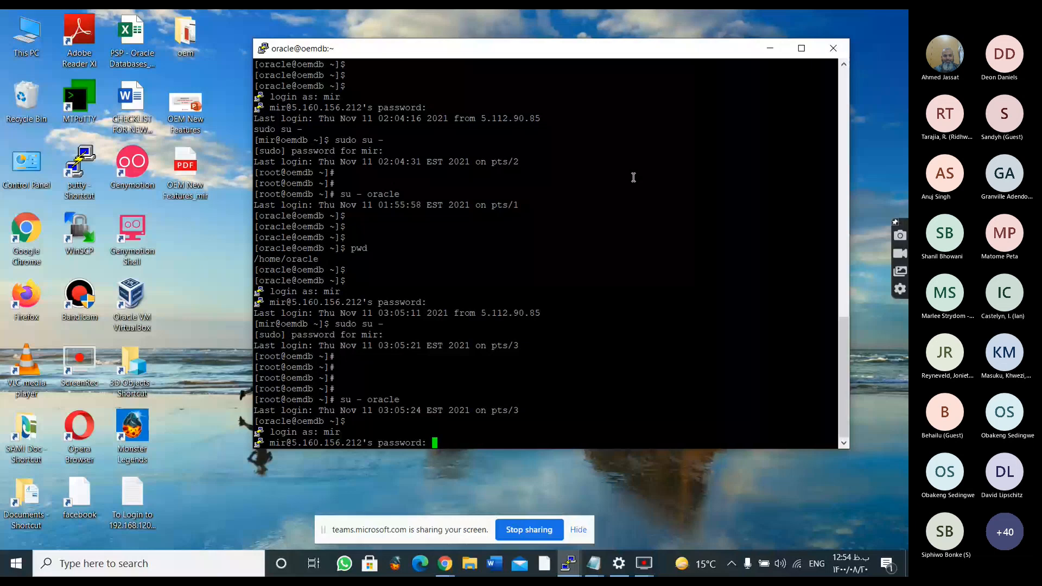
pyautogui.press('Return')
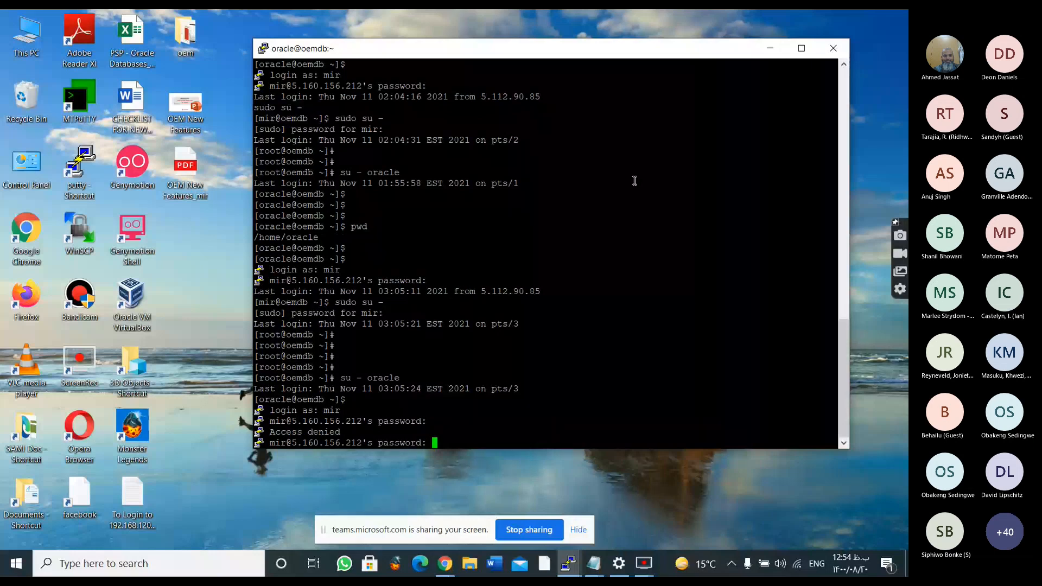
pyautogui.press('Return')
# Become root with sudo su - and the sudo password, and switch to the oracle account with su - oracle
pyautogui.write('sudo ')
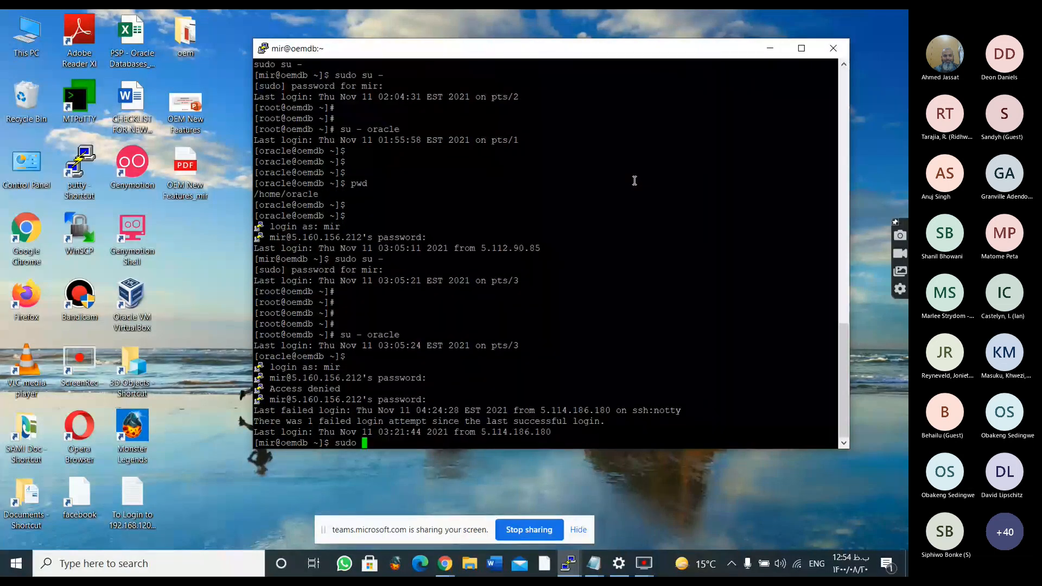
pyautogui.write('su -')
pyautogui.press('Return')
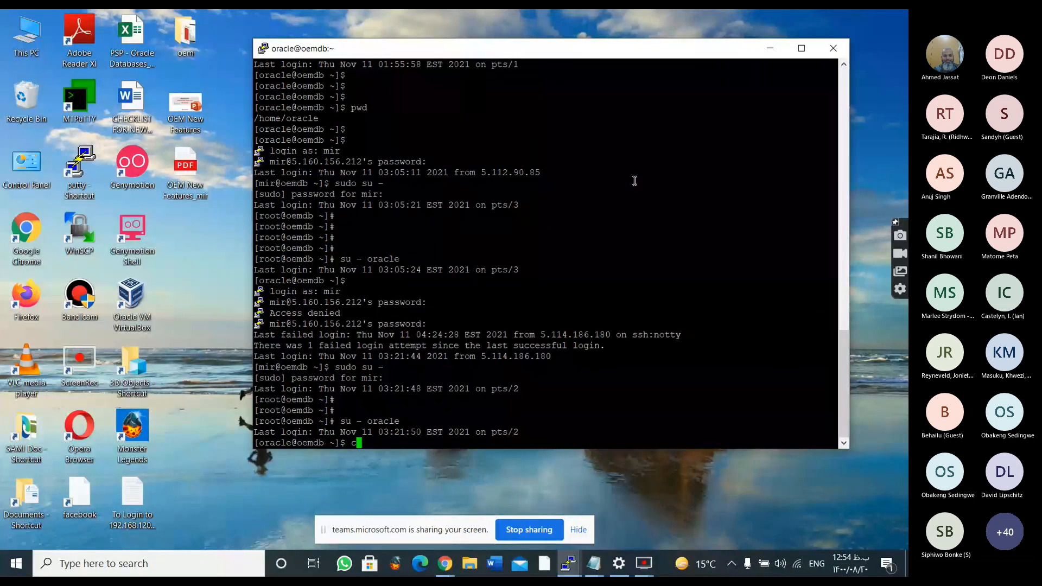
# Clear the terminal output and maximise the terminal window
pyautogui.write('lear')
pyautogui.press('Return')
pyautogui.press('Return')
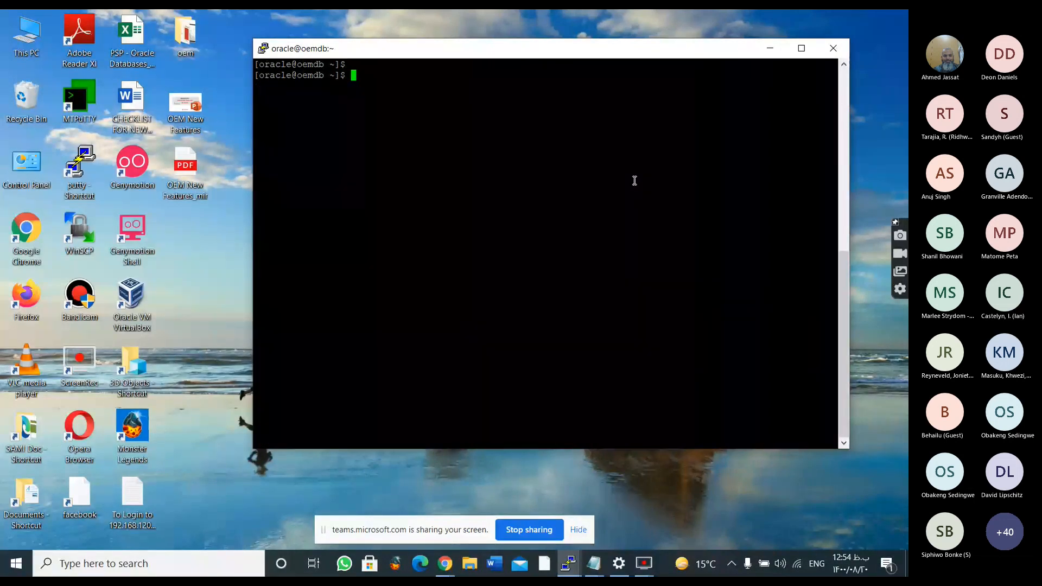
pyautogui.doubleClick(522, 49)
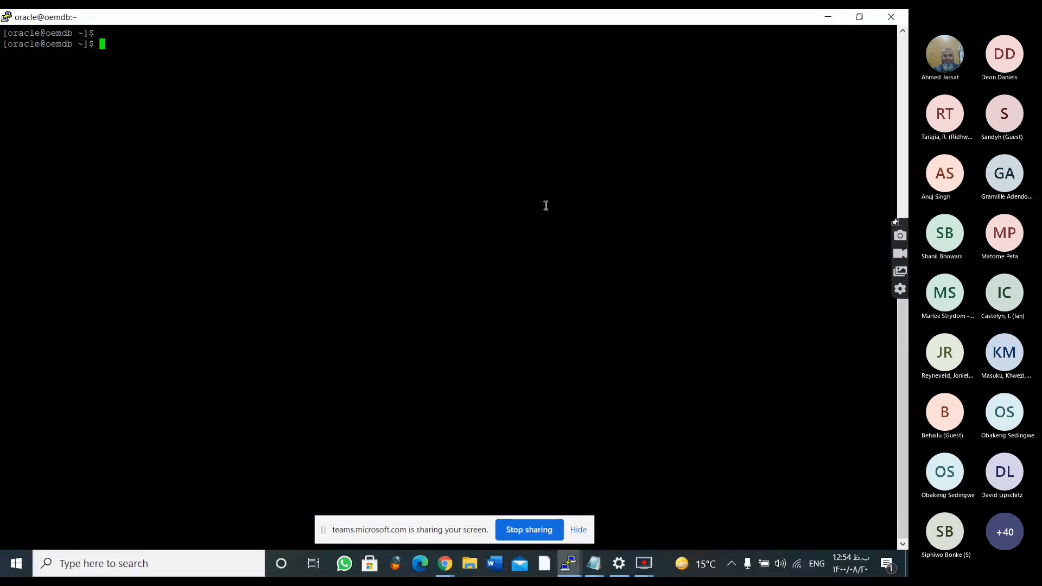
# Change to the directory /u01/oem13.5c/middleware/bin/
pyautogui.write('cd /u01/oem13.5c/middleware/i')
pyautogui.write('in/')
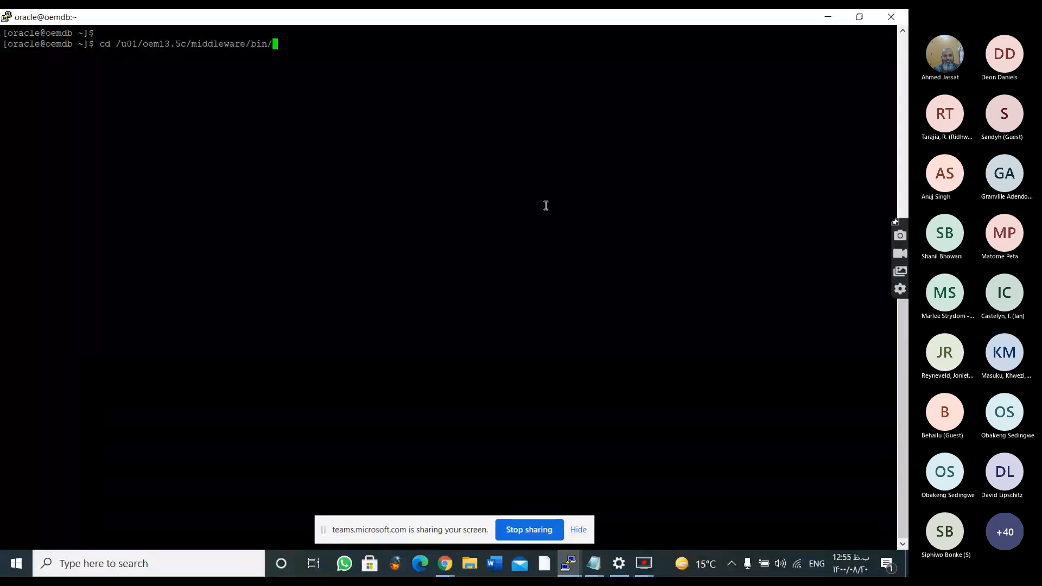
pyautogui.press('Return')
pyautogui.write('pwd')
pyautogui.press('BackSpace')
pyautogui.press('BackSpace')
pyautogui.press('BackSpace')
# Check the Oracle Management Server status with ./emctl status oms
pyautogui.write('./emctl ')
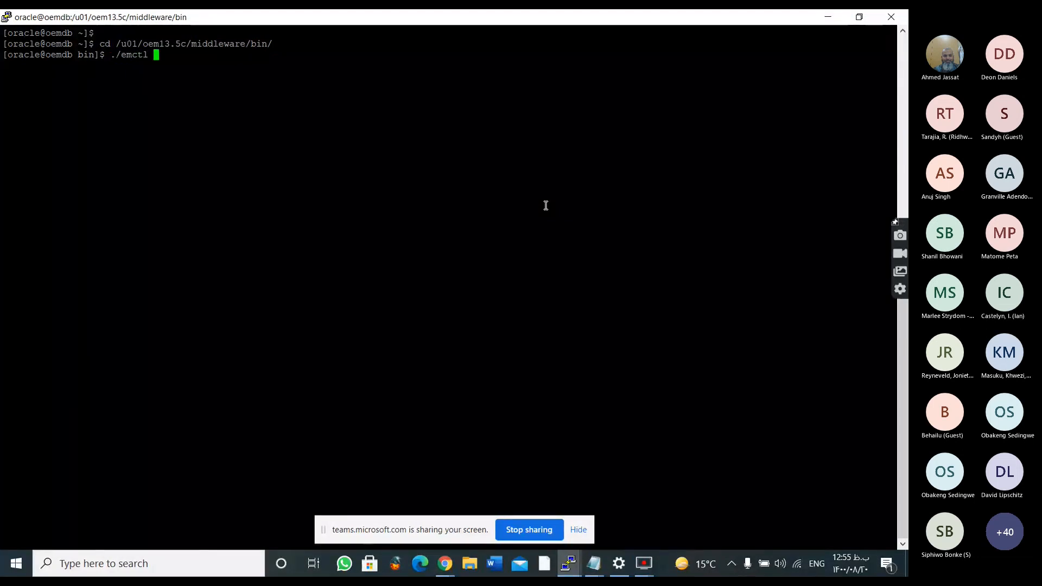
pyautogui.write('sta')
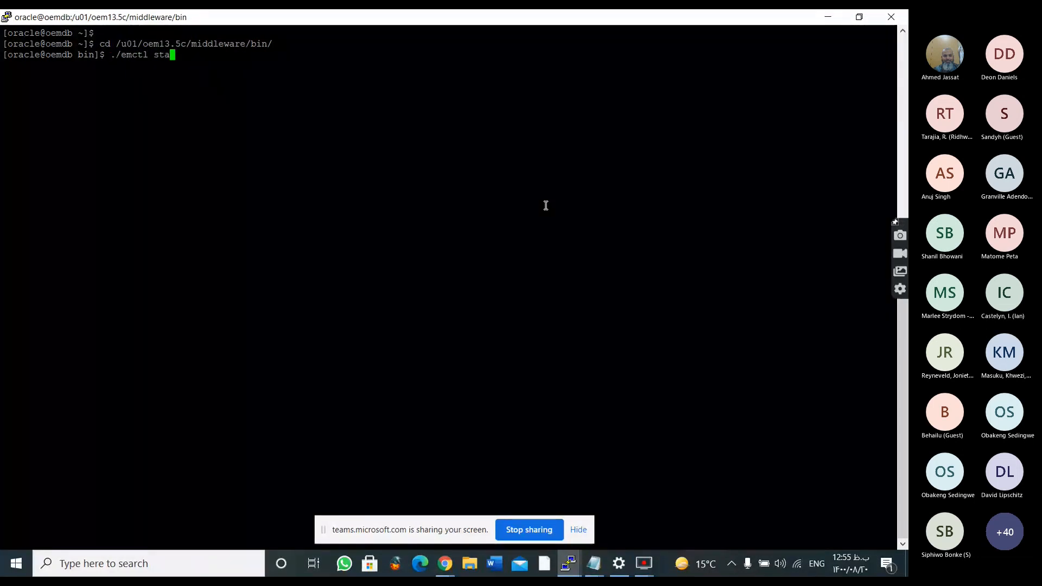
pyautogui.write('tus o')
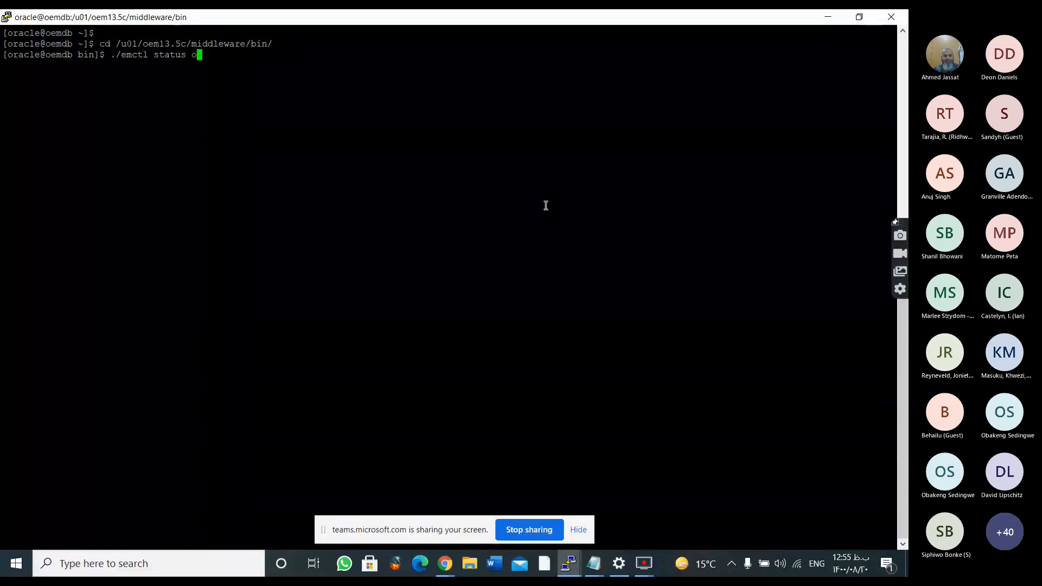
pyautogui.write('ms')
pyautogui.press('Return')
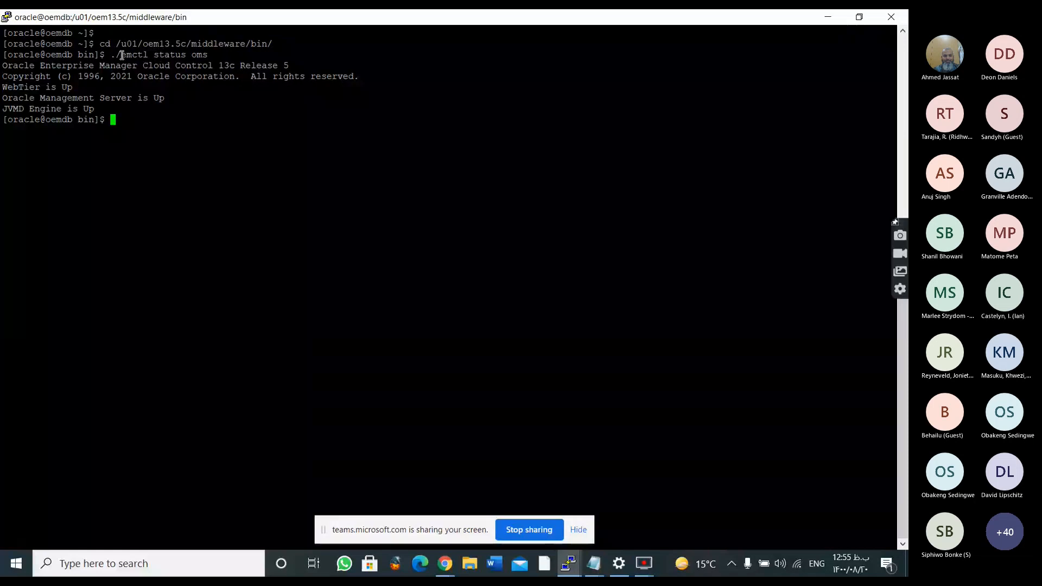
# Examine the status command and its output lines for the release, WebTier, Oracle Management Server and JVMD Engine
pyautogui.moveTo(111, 55); pyautogui.dragTo(207, 55)
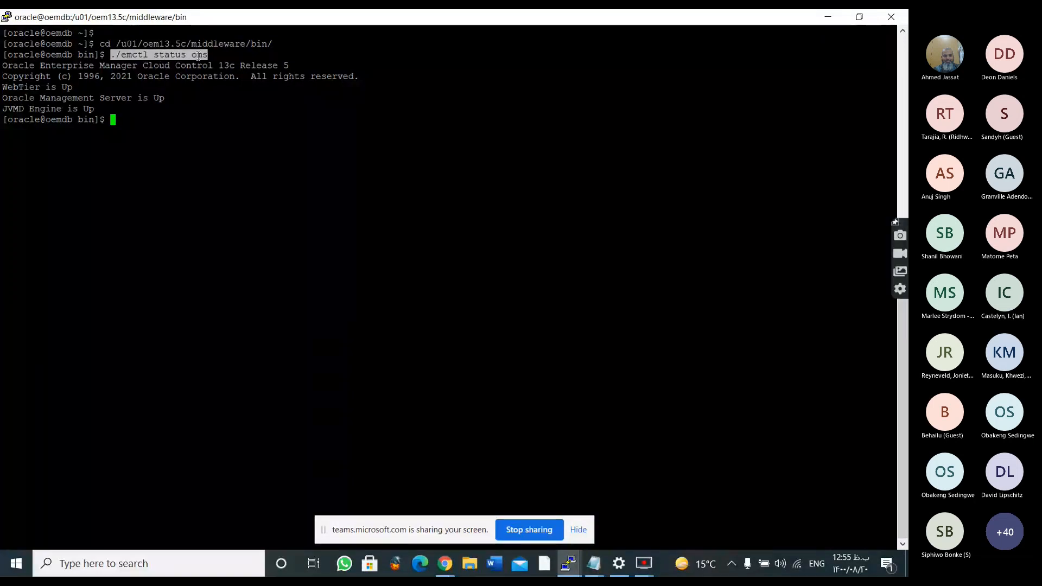
pyautogui.click(199, 55)
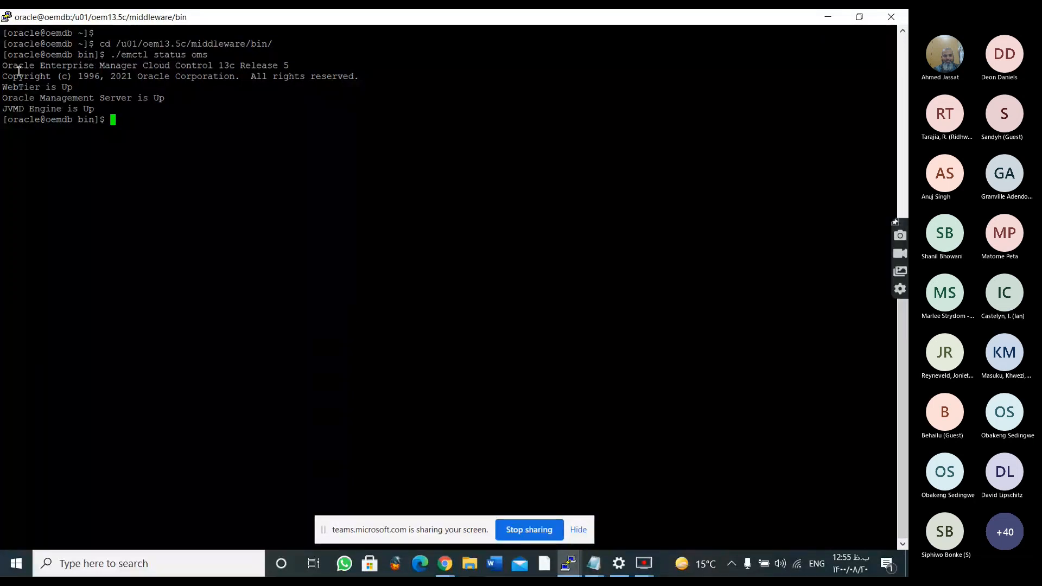
pyautogui.moveTo(10, 68); pyautogui.dragTo(51, 87)
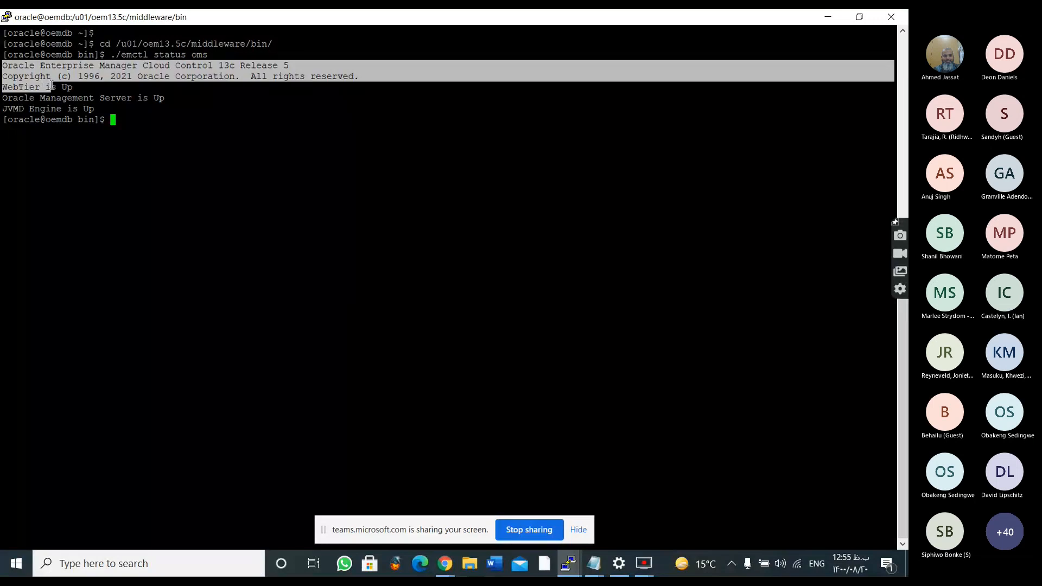
pyautogui.click(19, 87)
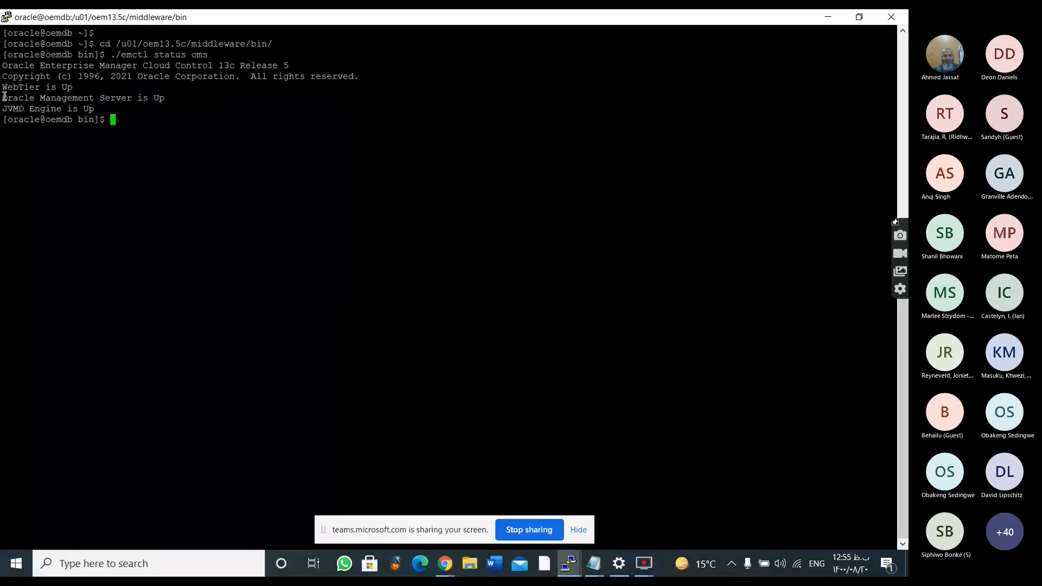
pyautogui.moveTo(143, 97); pyautogui.dragTo(120, 108)
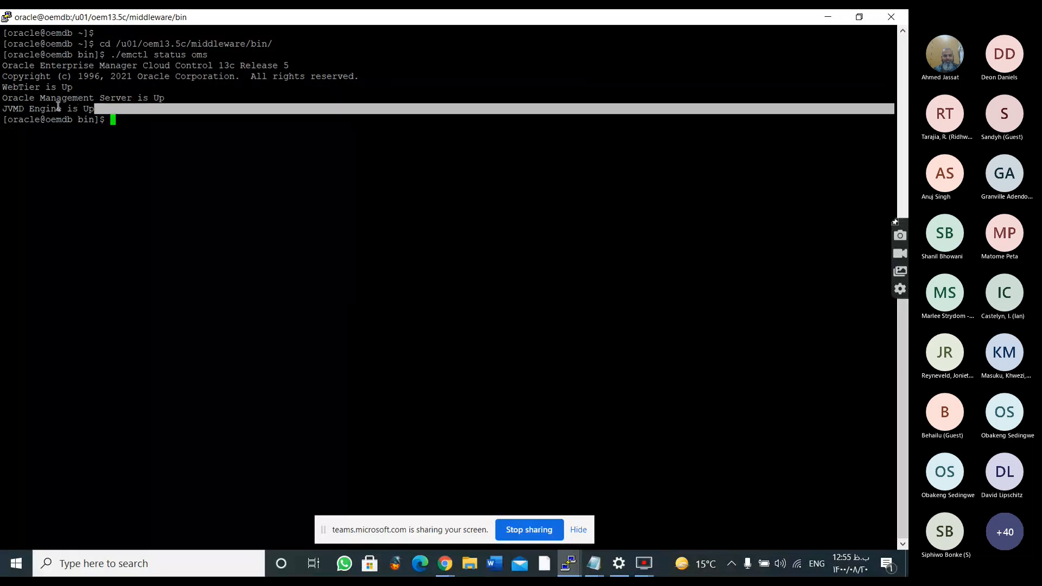
pyautogui.click(113, 108)
pyautogui.moveTo(113, 109); pyautogui.dragTo(116, 113)
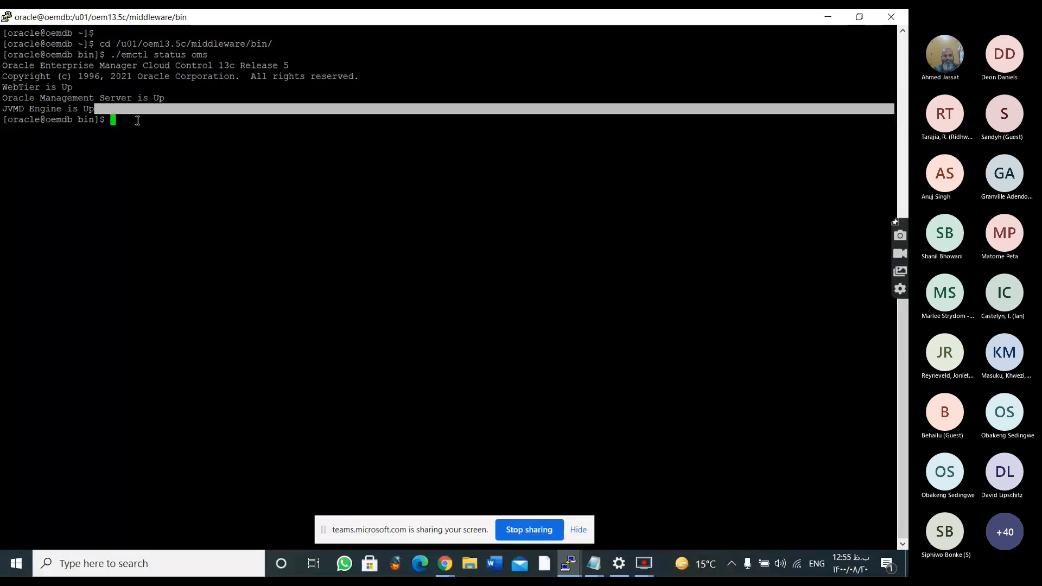
pyautogui.click(116, 113)
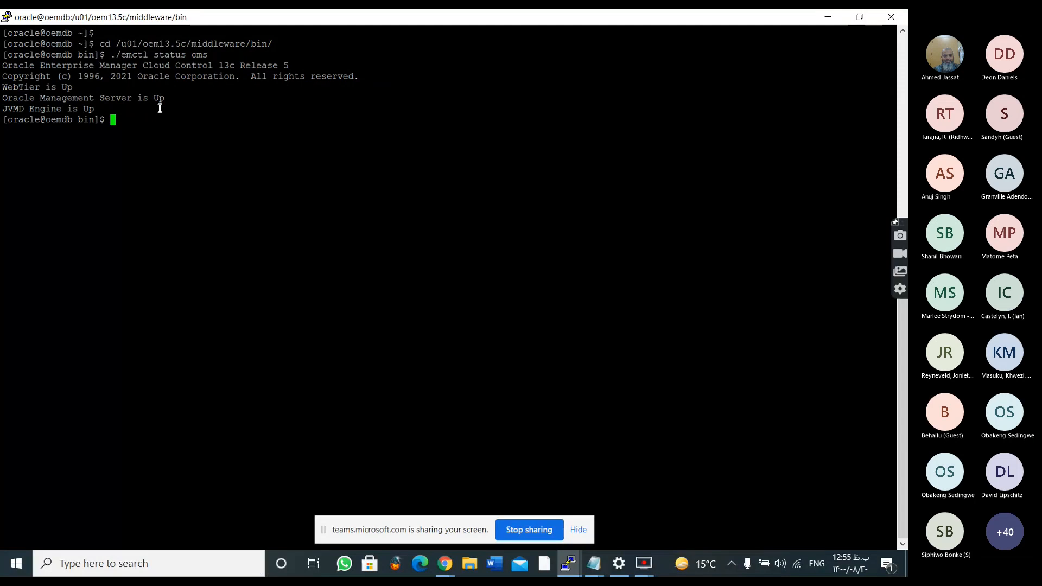
pyautogui.press('Return')
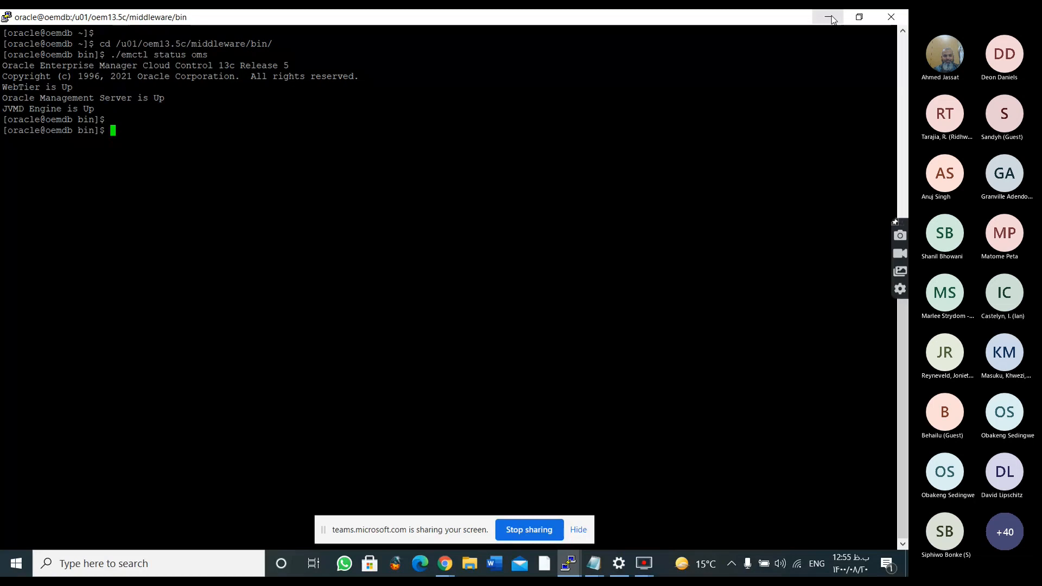
pyautogui.click(441, 571)
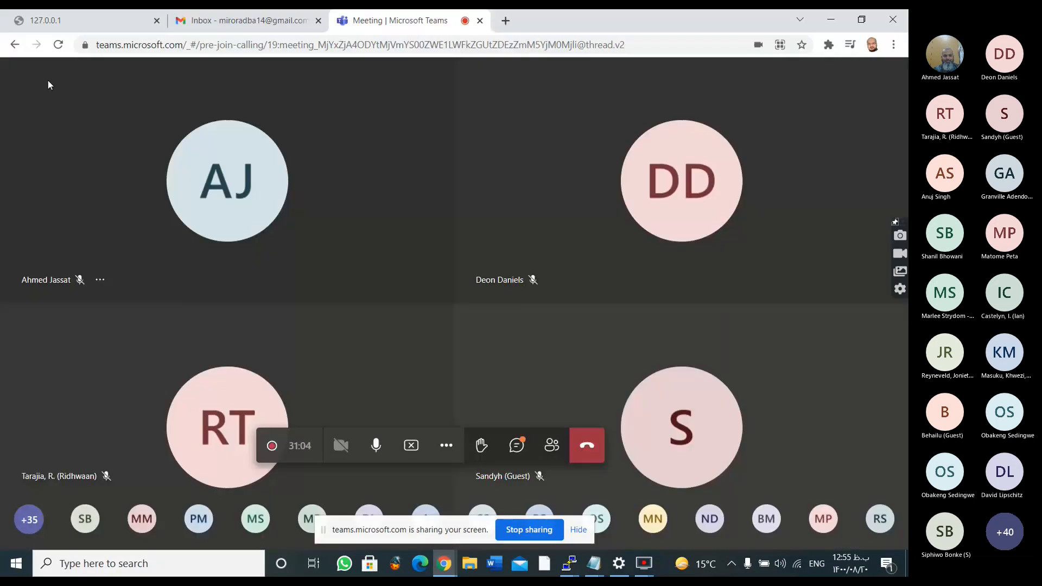
pyautogui.click(65, 21)
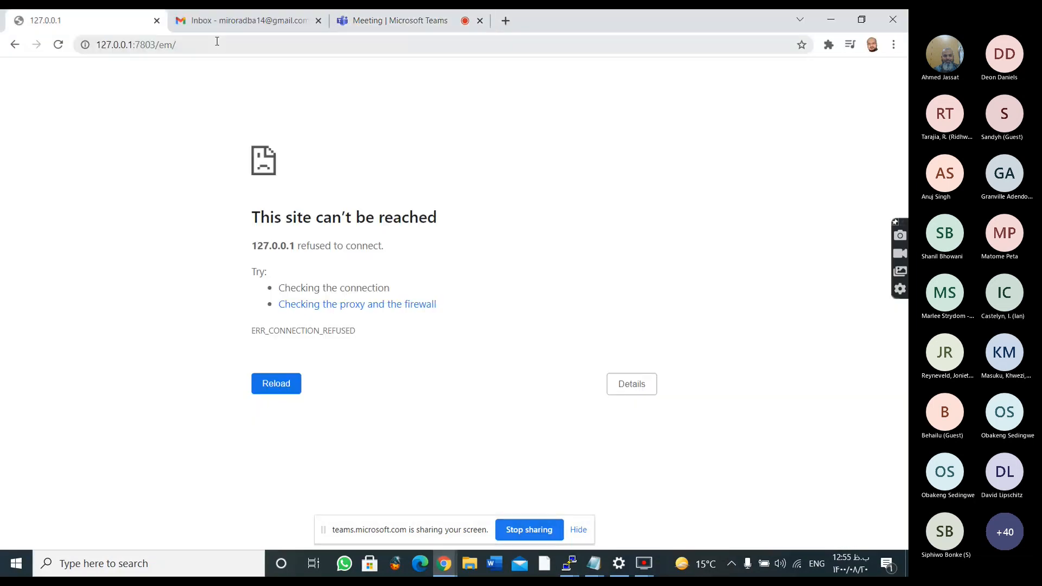
pyautogui.click(217, 41)
pyautogui.press('BackSpace')
pyautogui.write('htpps:..')
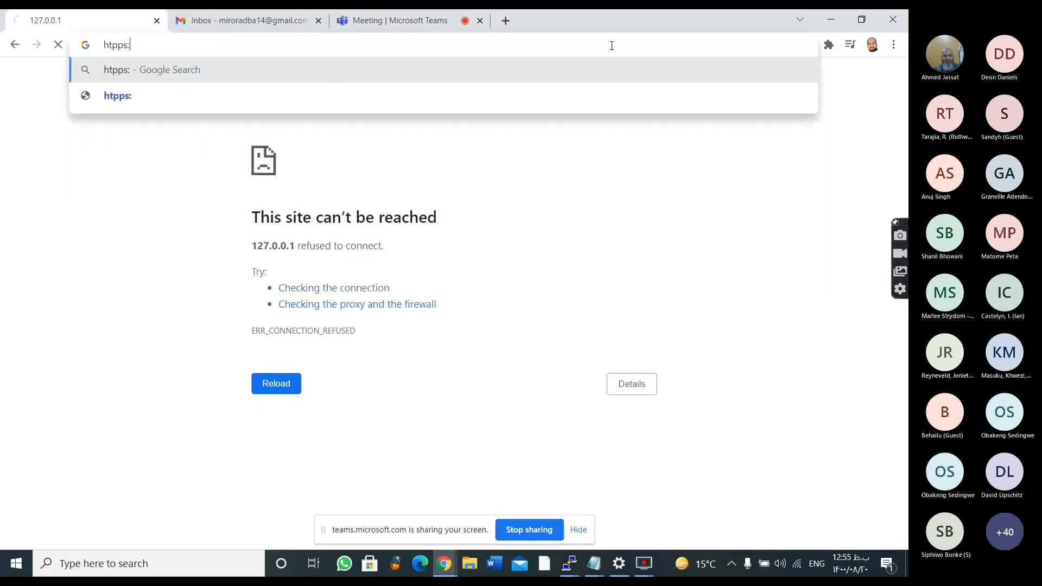
pyautogui.press('BackSpace')
pyautogui.press('BackSpace')
pyautogui.press('BackSpace')
pyautogui.press('BackSpace')
pyautogui.press('BackSpace')
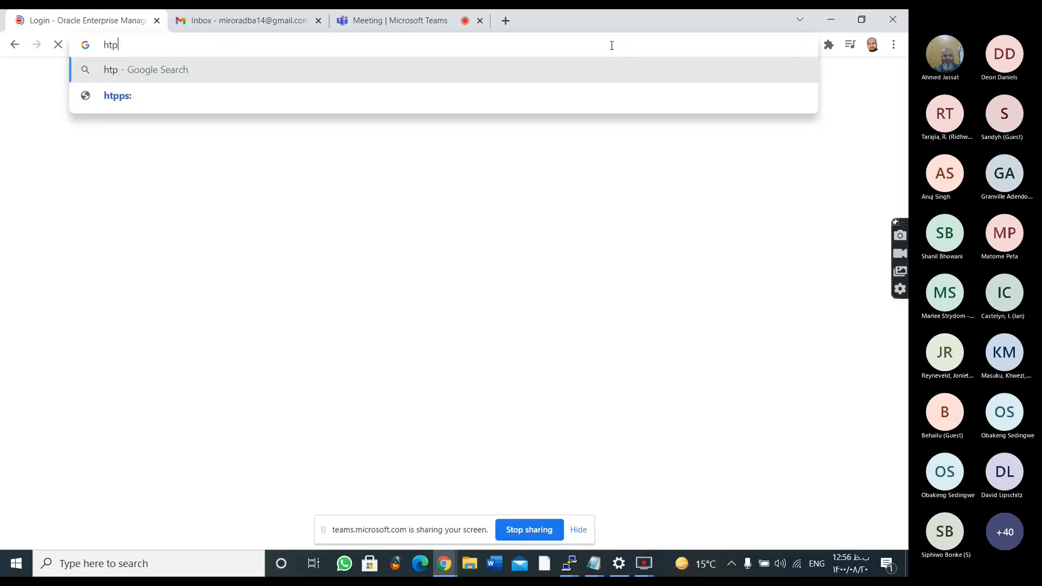
pyautogui.press('BackSpace')
pyautogui.write('tps:')
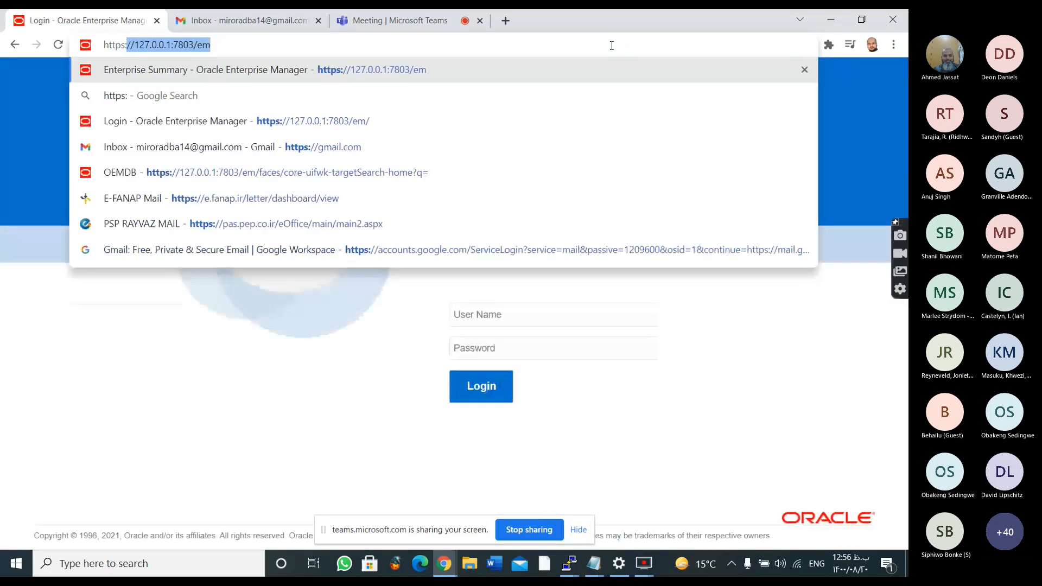
pyautogui.write('//')
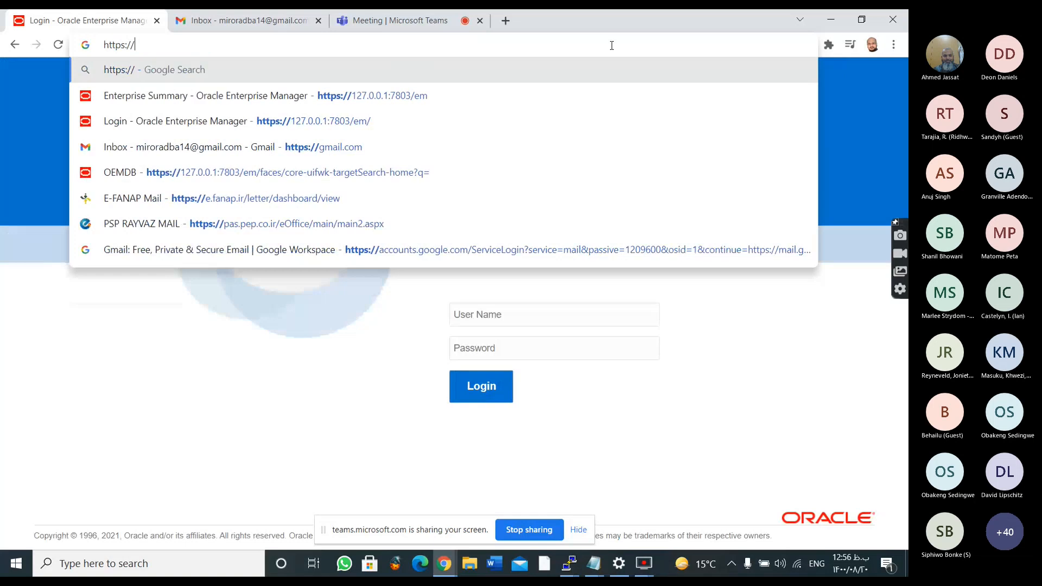
pyautogui.write('127.')
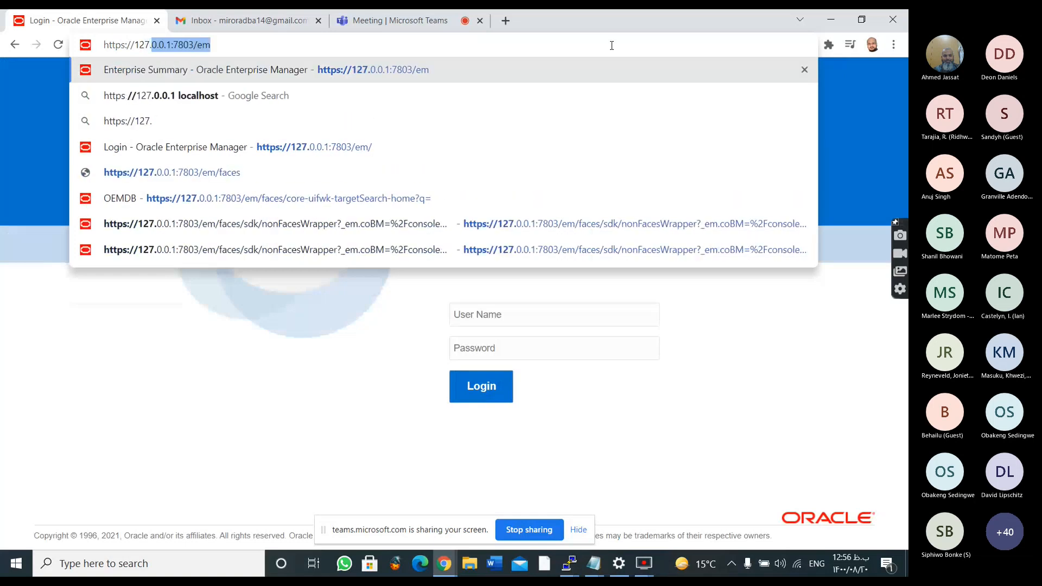
pyautogui.write('0.0')
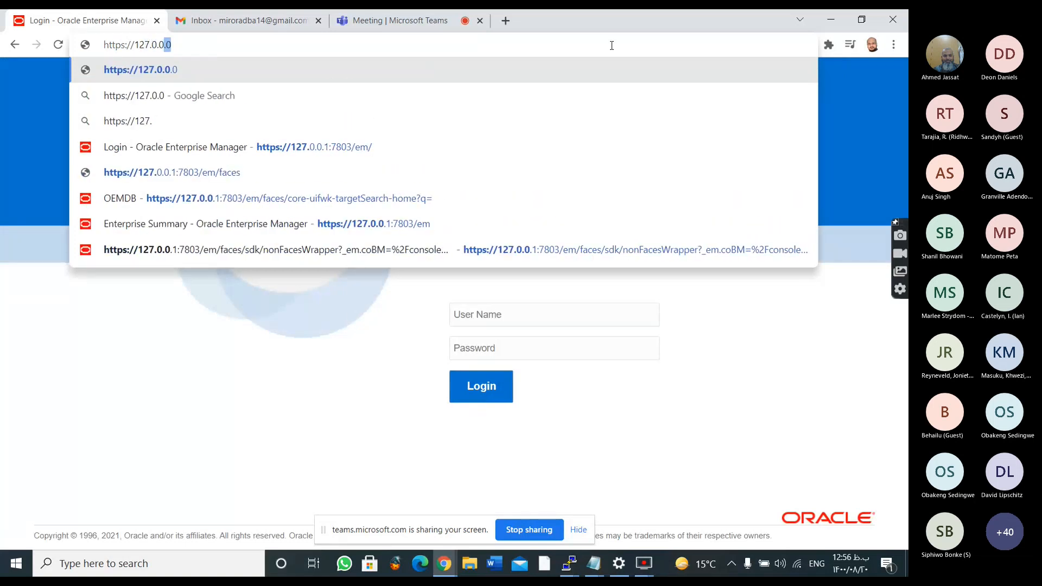
pyautogui.write('.1:780')
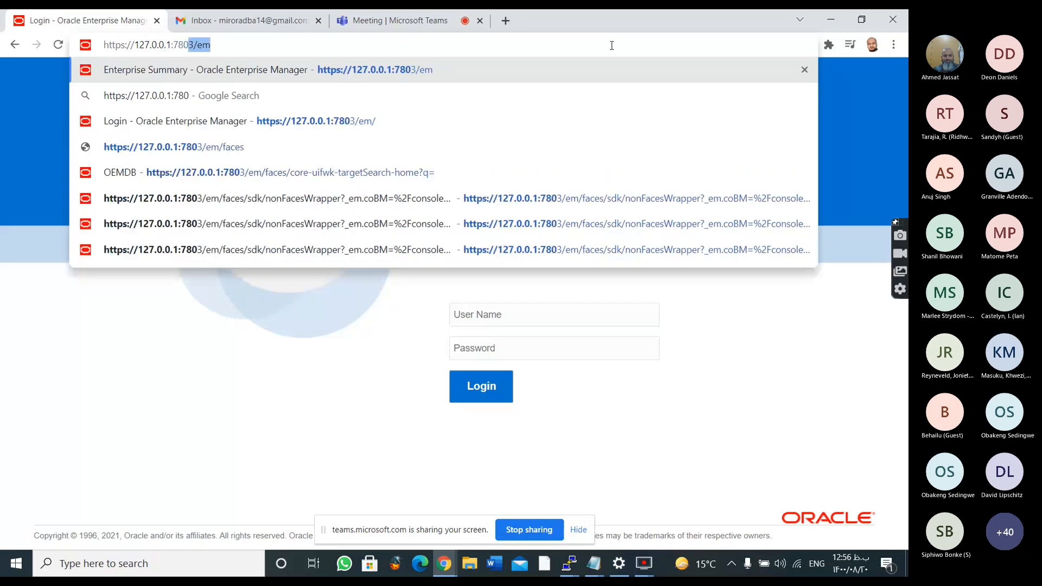
pyautogui.write('3/e')
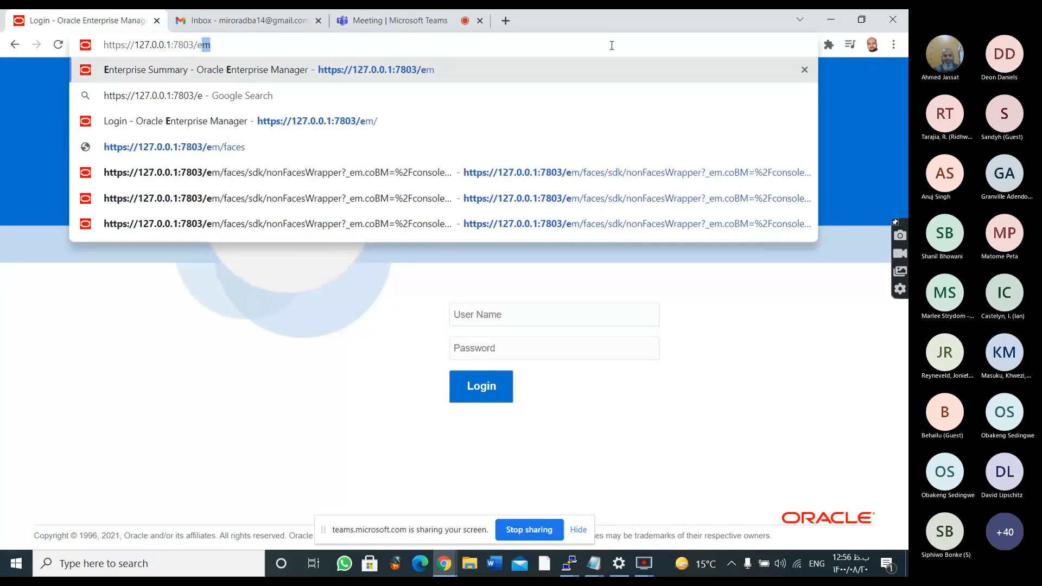
pyautogui.write('m')
pyautogui.press('Return')
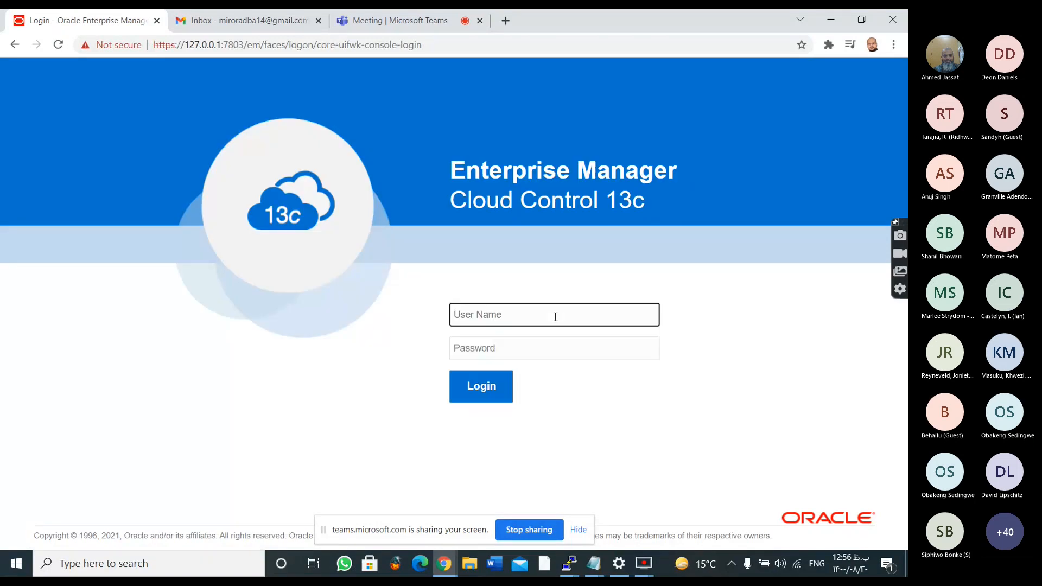
# Log in to the Enterprise Manager console as sysman with the account password
pyautogui.write('sysman')
pyautogui.press('Tab')
pyautogui.write('w')
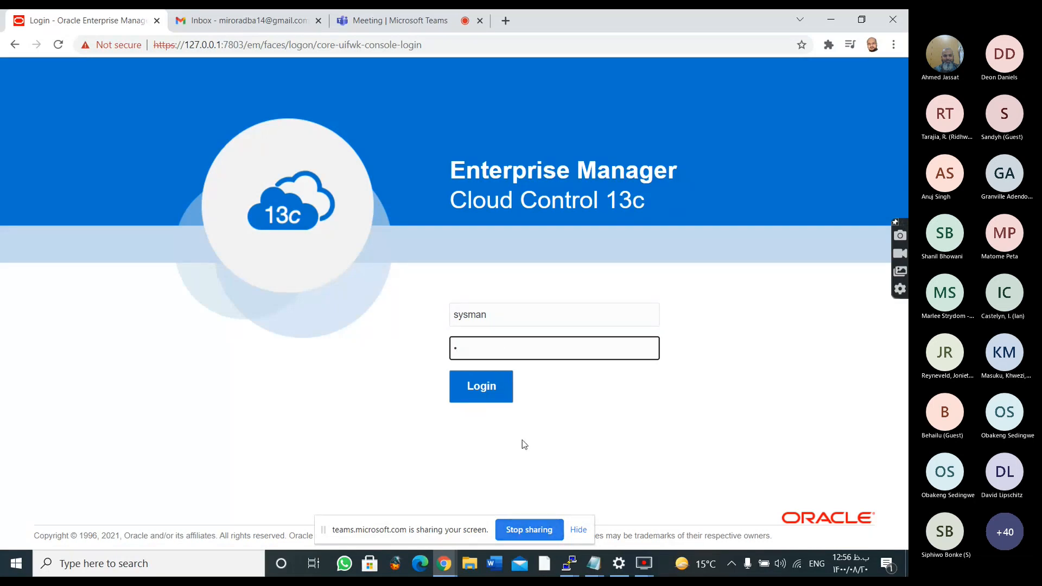
pyautogui.doubleClick(492, 353)
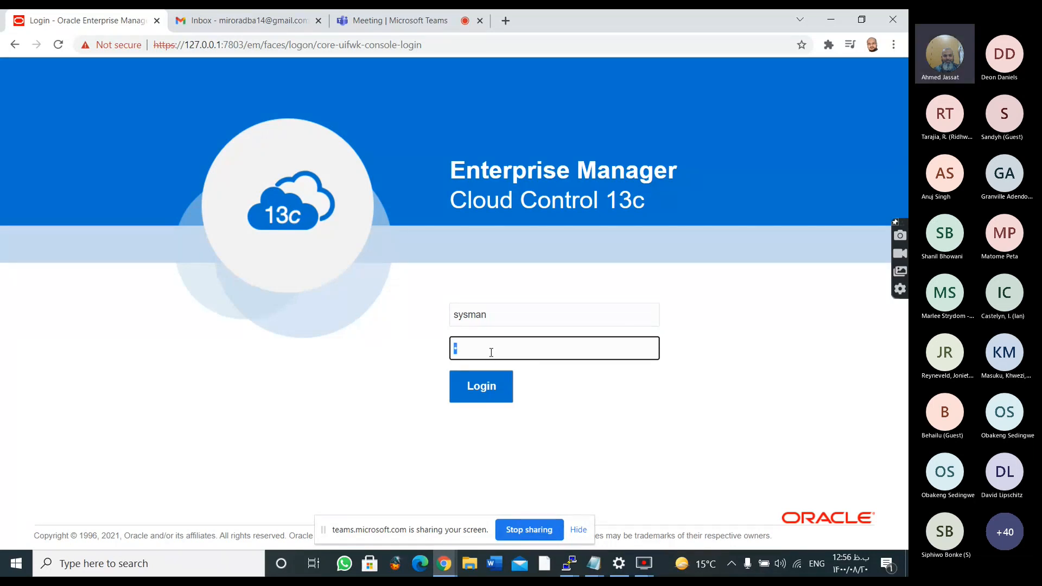
pyautogui.press('BackSpace')
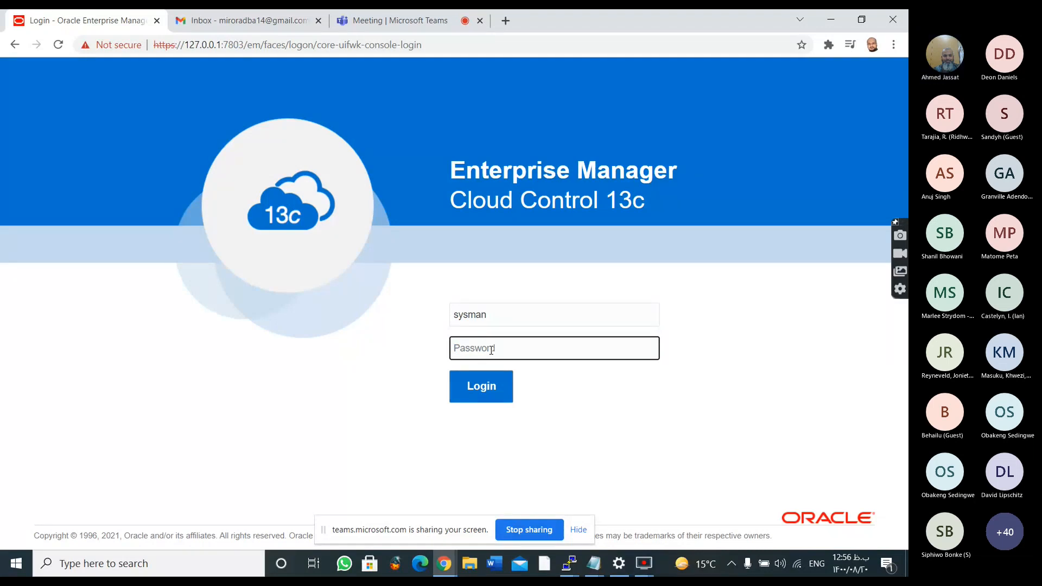
pyautogui.write('•••••••••')
pyautogui.click(482, 398)
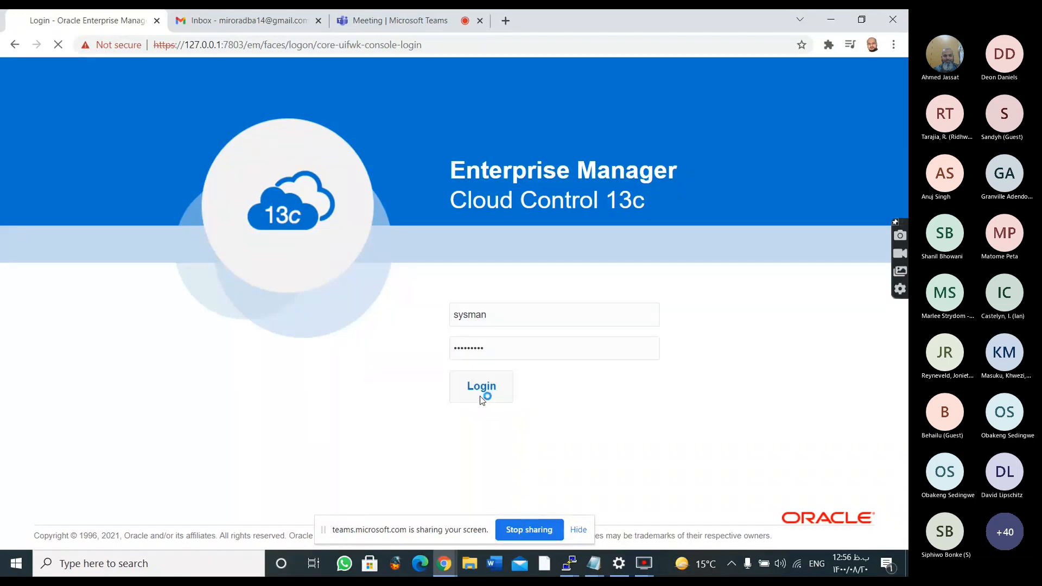
# Close the Gmail inbox page and keep the Enterprise Manager console open
pyautogui.click(271, 20)
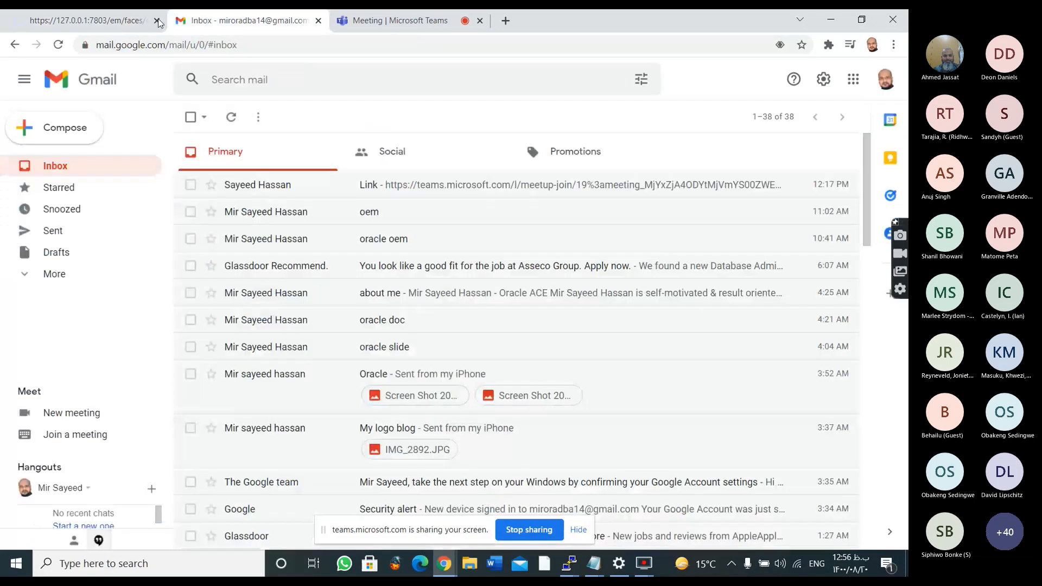
pyautogui.click(155, 21)
pyautogui.click(318, 20)
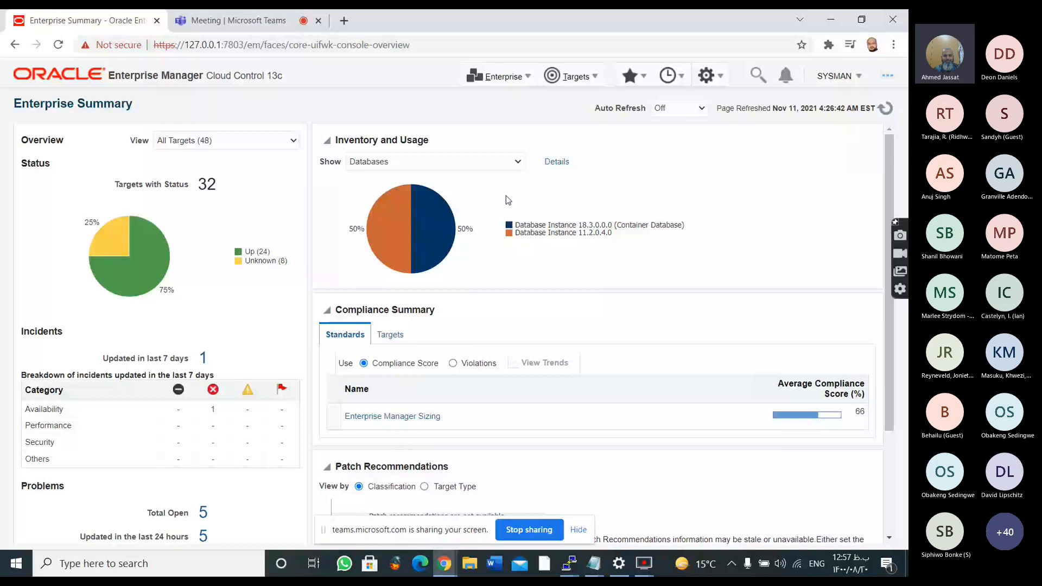
pyautogui.click(238, 20)
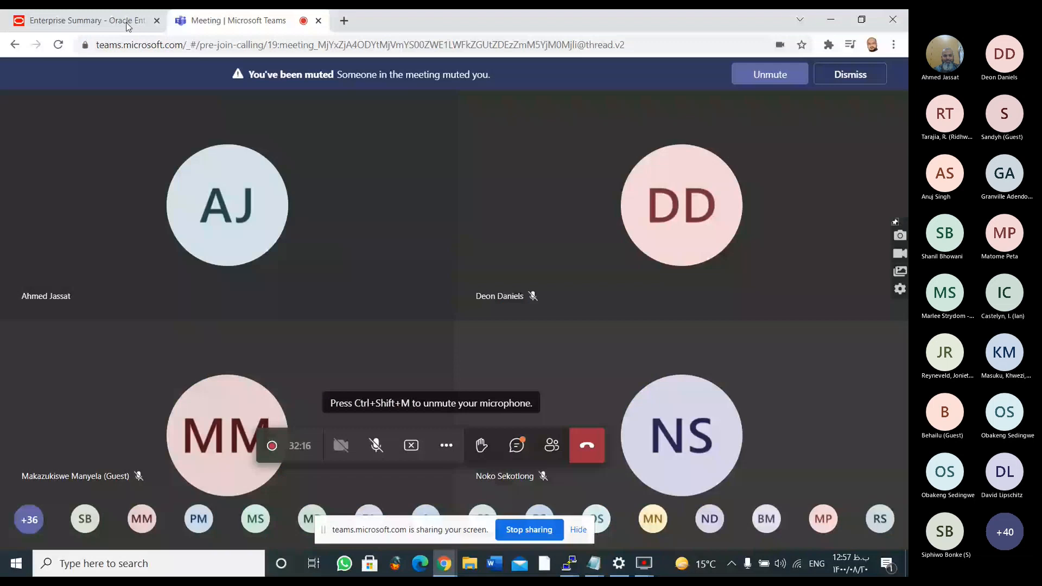
pyautogui.click(129, 25)
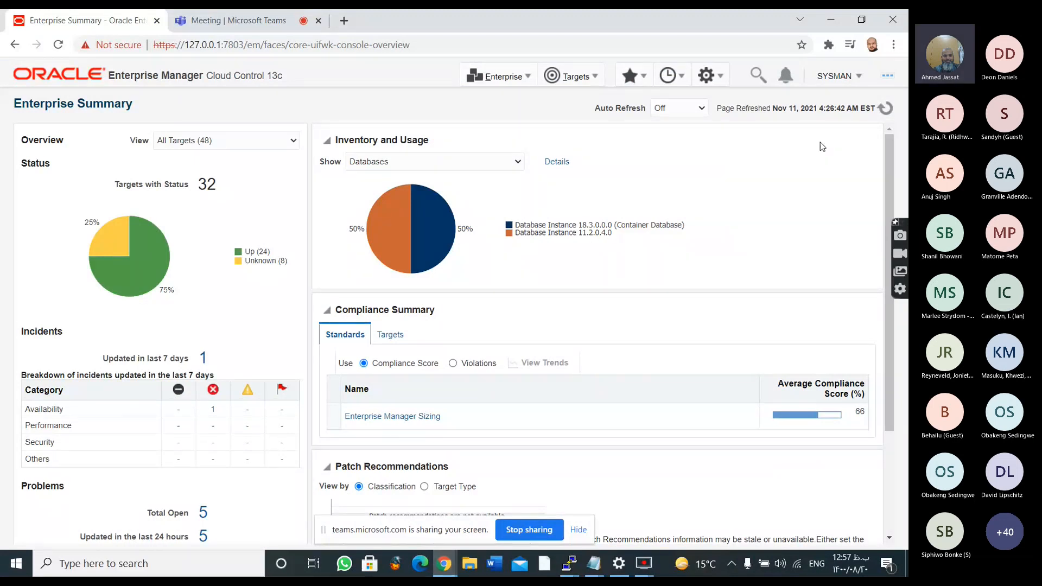
pyautogui.click(446, 565)
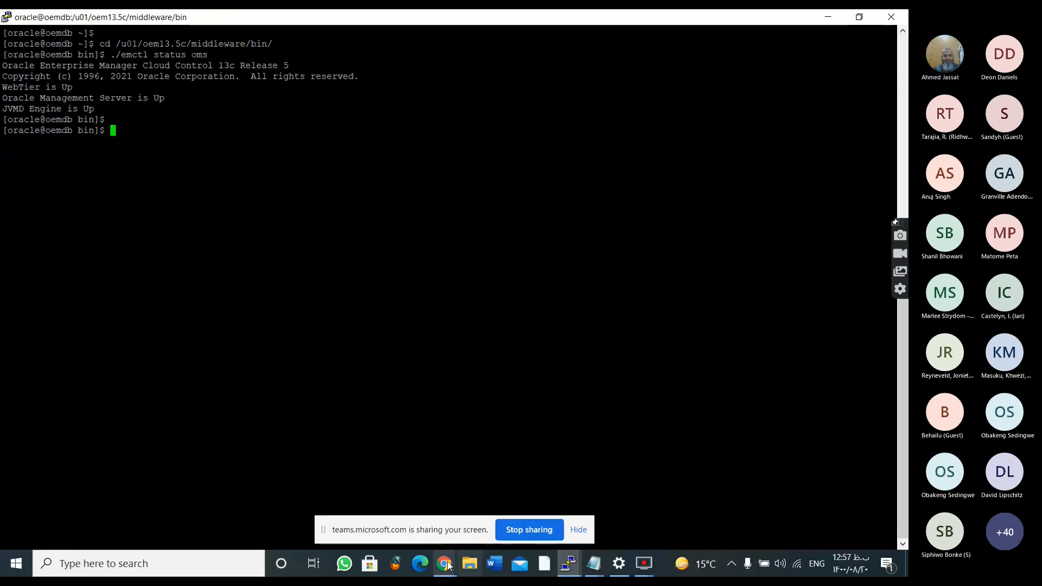
pyautogui.click(446, 565)
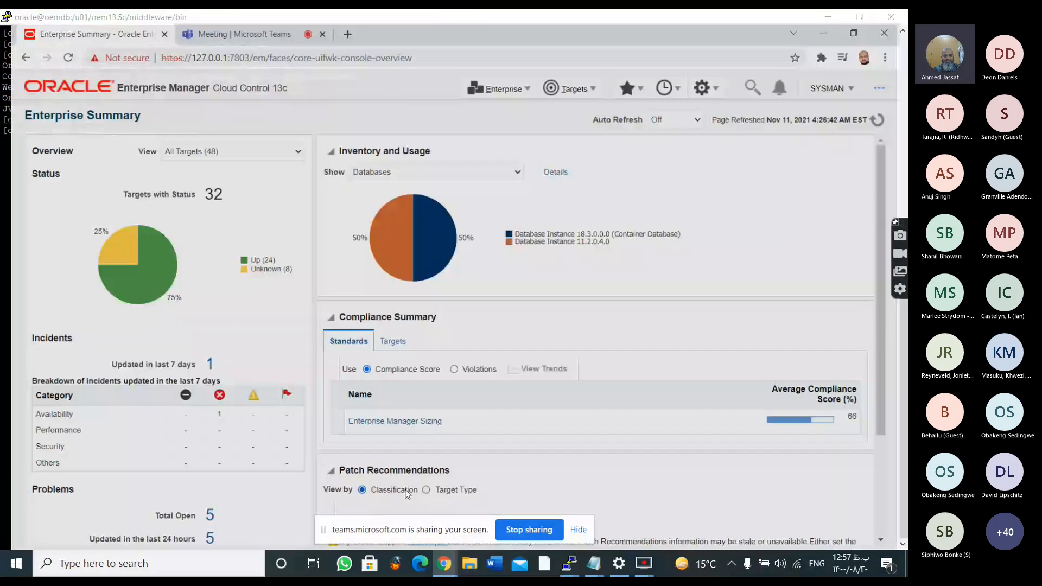
# Unmute the microphone in the Microsoft Teams meeting and return to the Enterprise Summary page
pyautogui.hotkey('ctrl', 'Tab')
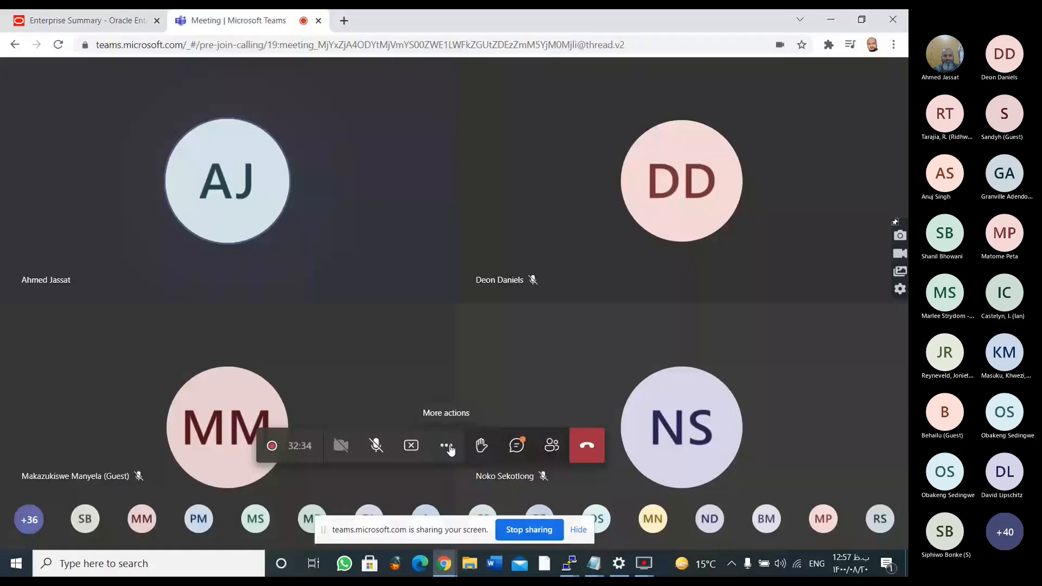
pyautogui.hotkey('ctrl', 'shift', 'm')
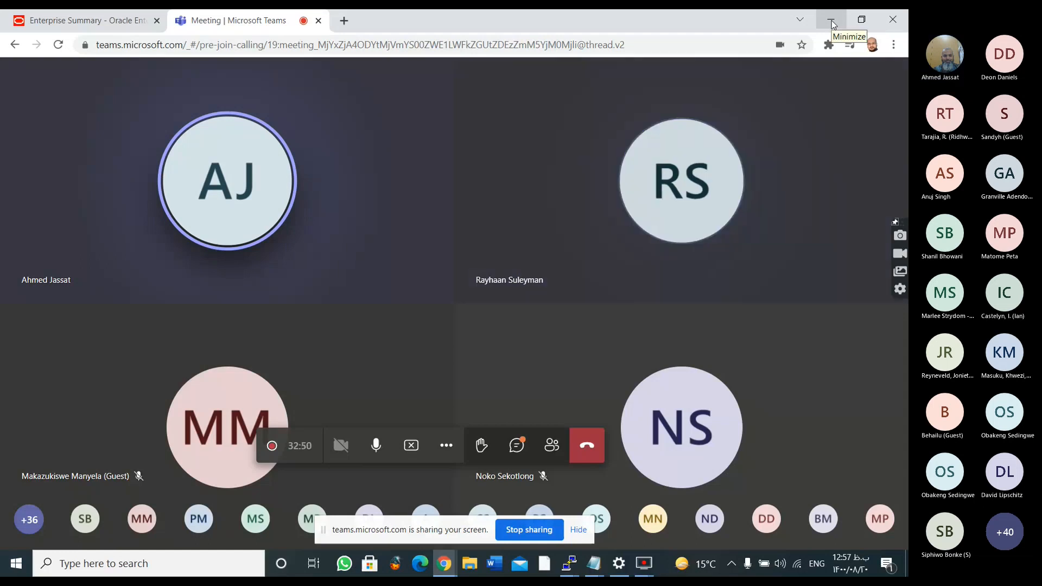
pyautogui.hotkey('ctrl', 'Tab')
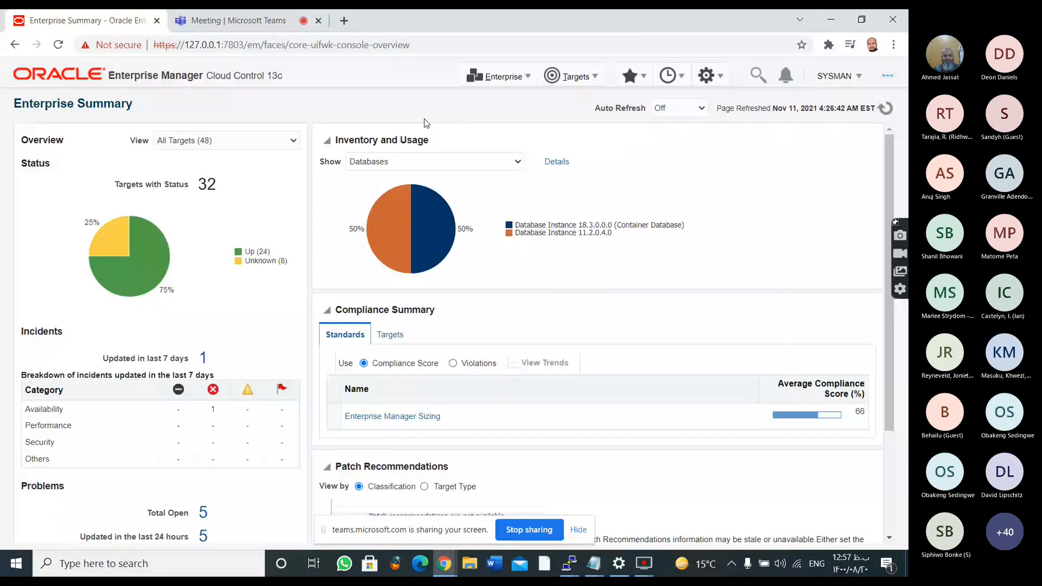
# List all targets and filter them to the Database Instance target type
pyautogui.click(573, 76)
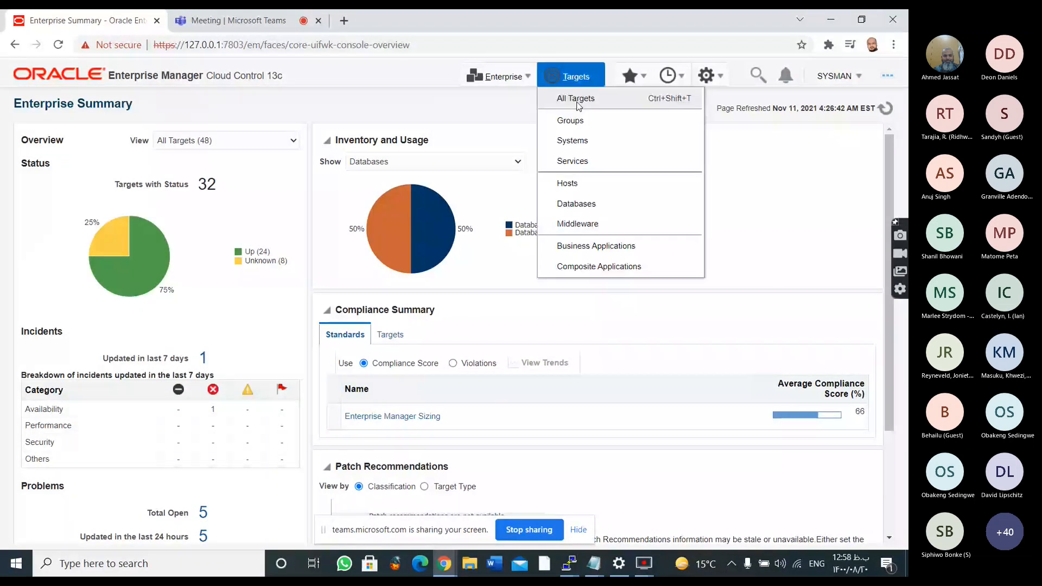
pyautogui.click(579, 104)
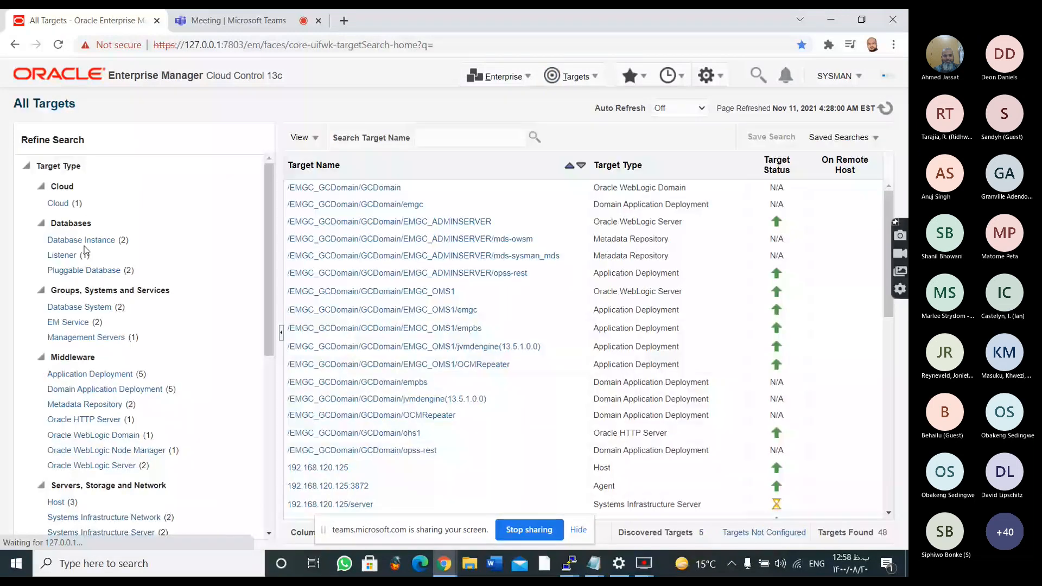
pyautogui.click(81, 240)
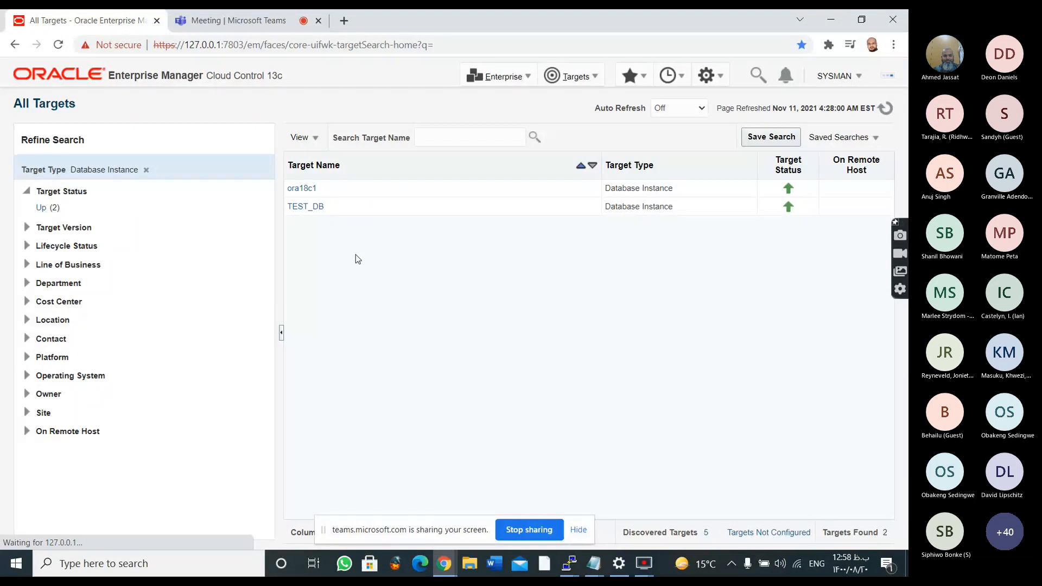
# Expand the Target Version and Department search criteria and open the home page of the TEST_DB database instance
pyautogui.click(28, 228)
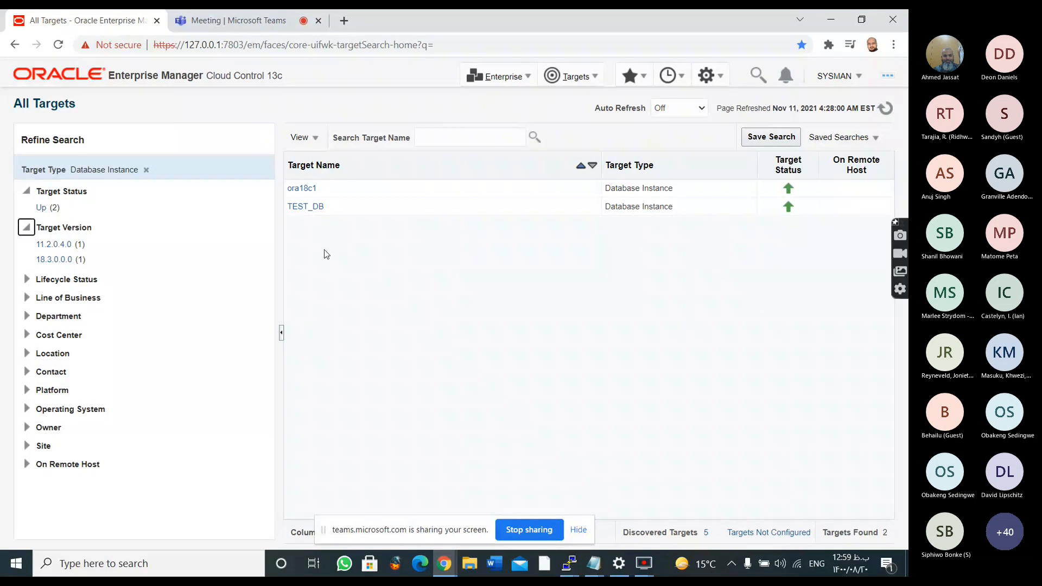
pyautogui.click(26, 316)
pyautogui.click(313, 206)
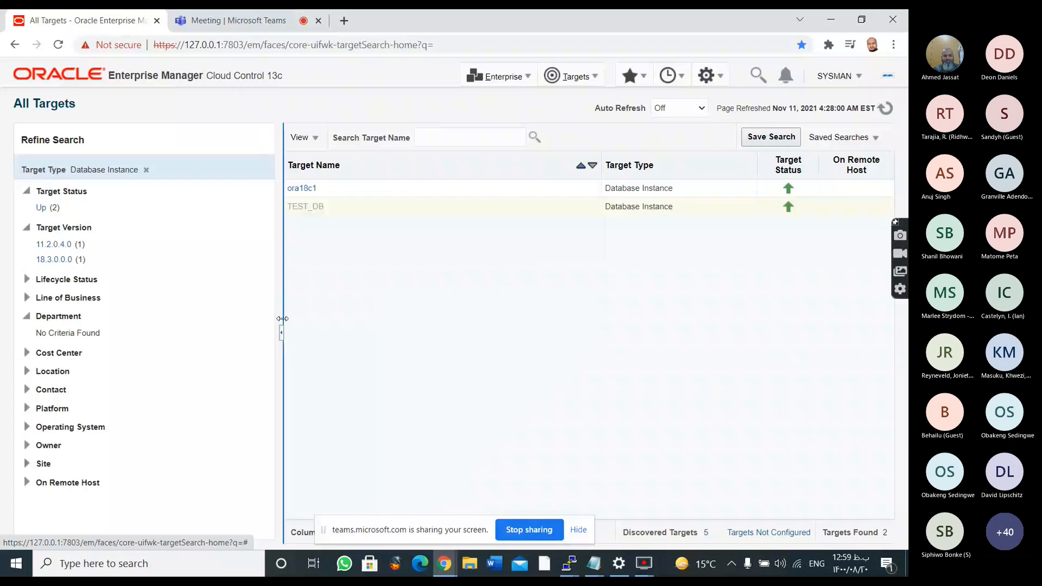
pyautogui.moveTo(282, 318); pyautogui.dragTo(174, 320)
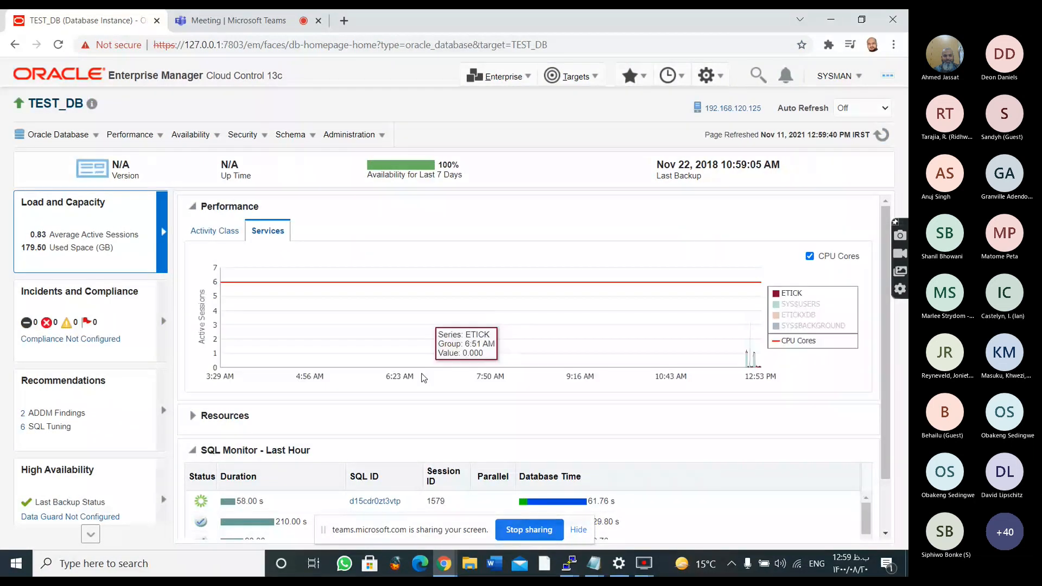
# Request ASH Analytics for TEST_DB and log in to the database as sys with its password and the SYSDBA role
pyautogui.click(160, 136)
pyautogui.moveTo(163, 176)
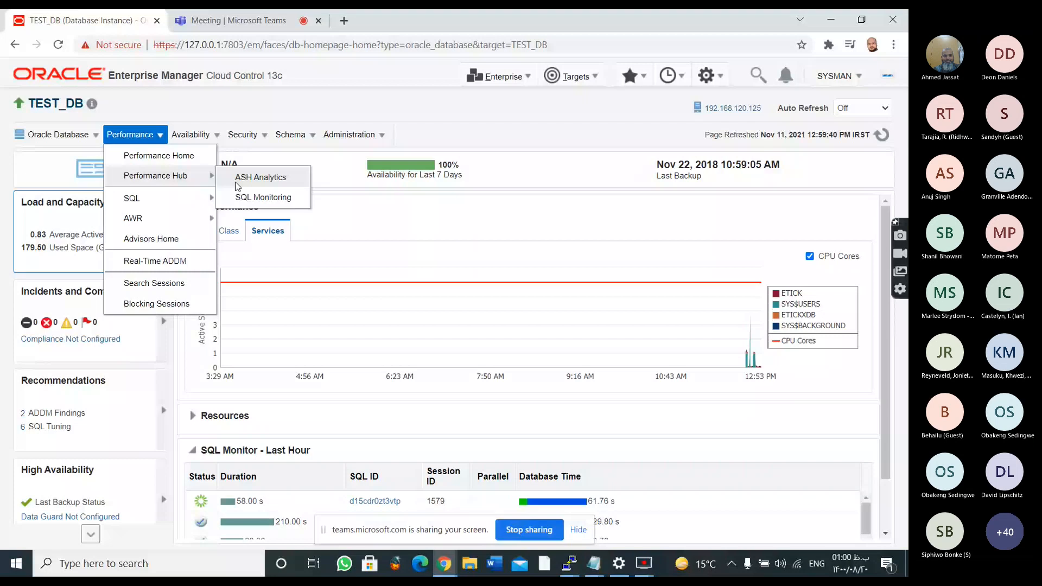
pyautogui.click(237, 179)
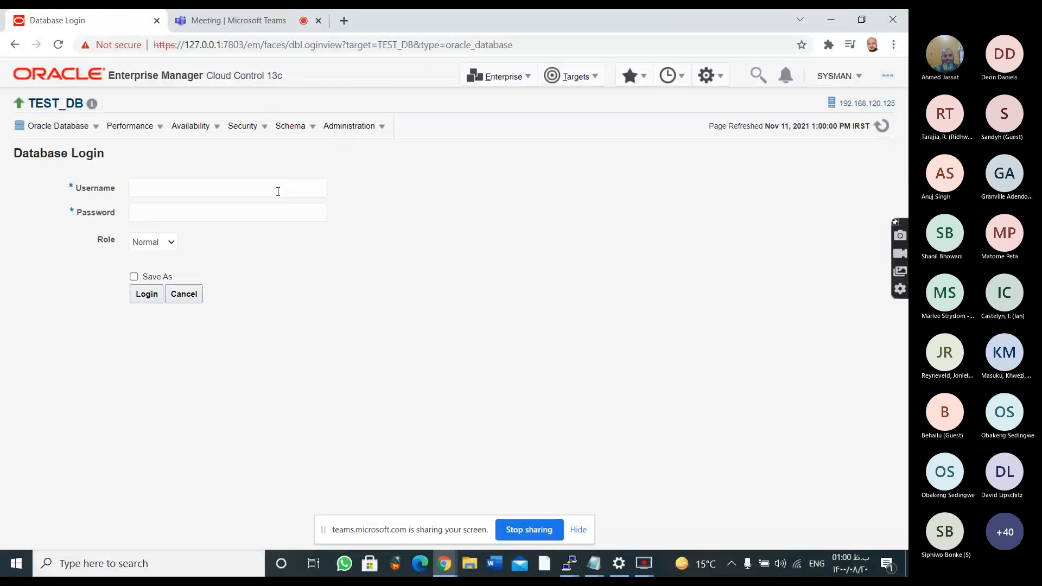
pyautogui.click(278, 191)
pyautogui.write('sys')
pyautogui.press('Tab')
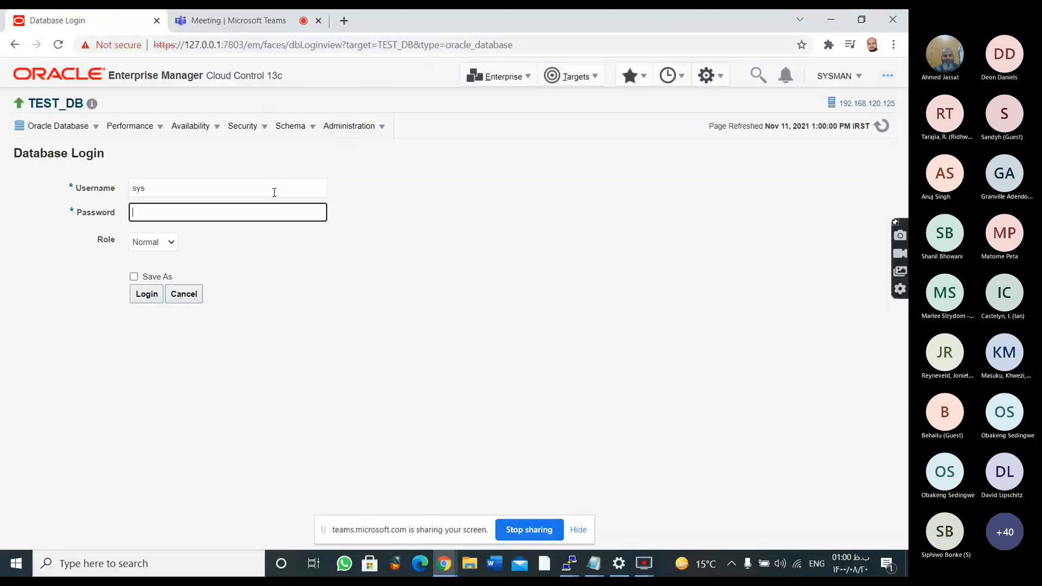
pyautogui.write('********')
pyautogui.press('Tab')
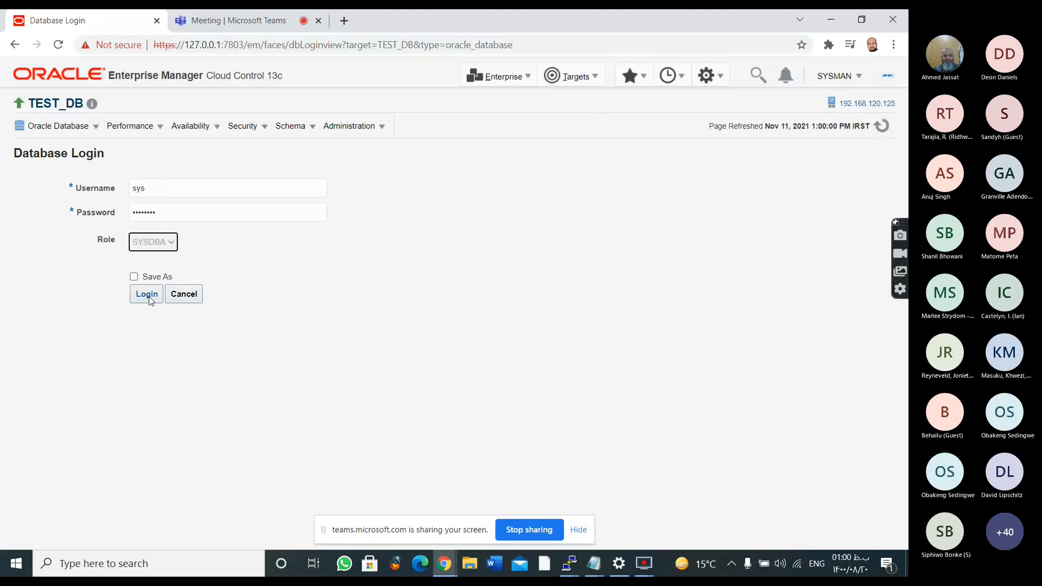
pyautogui.click(149, 298)
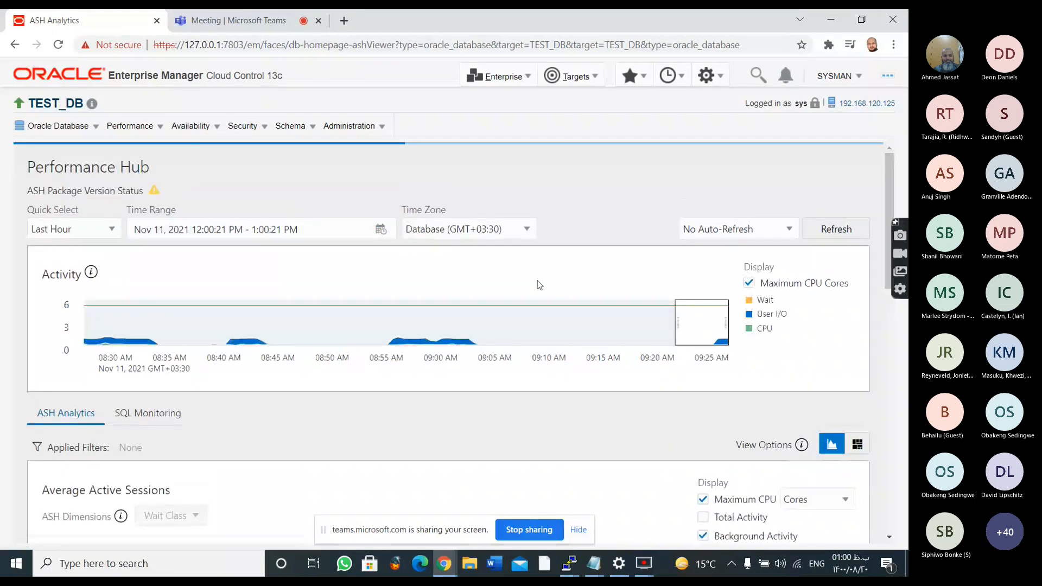
# Examine the Activity timeline and the Average Active Sessions chart by wait class in ASH Analytics
pyautogui.scroll(-3, 599, 311)
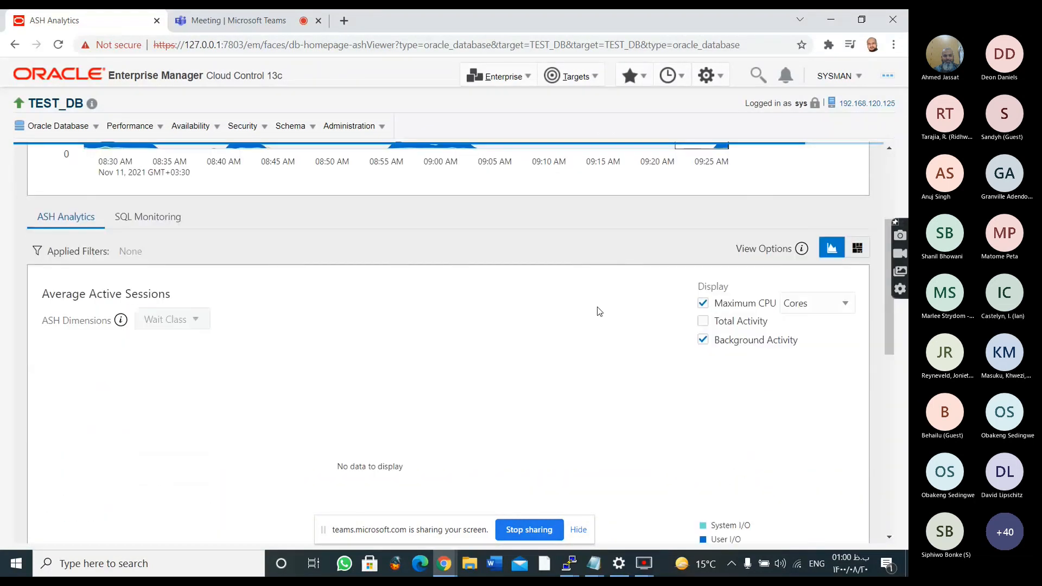
pyautogui.scroll(-3, 601, 301)
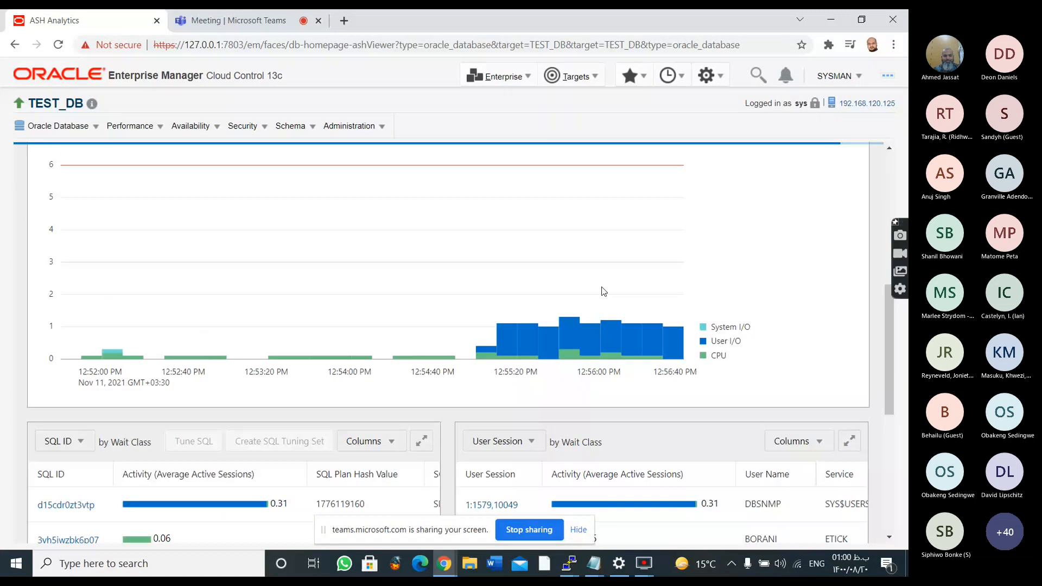
pyautogui.scroll(2, 604, 292)
pyautogui.scroll(4, 611, 285)
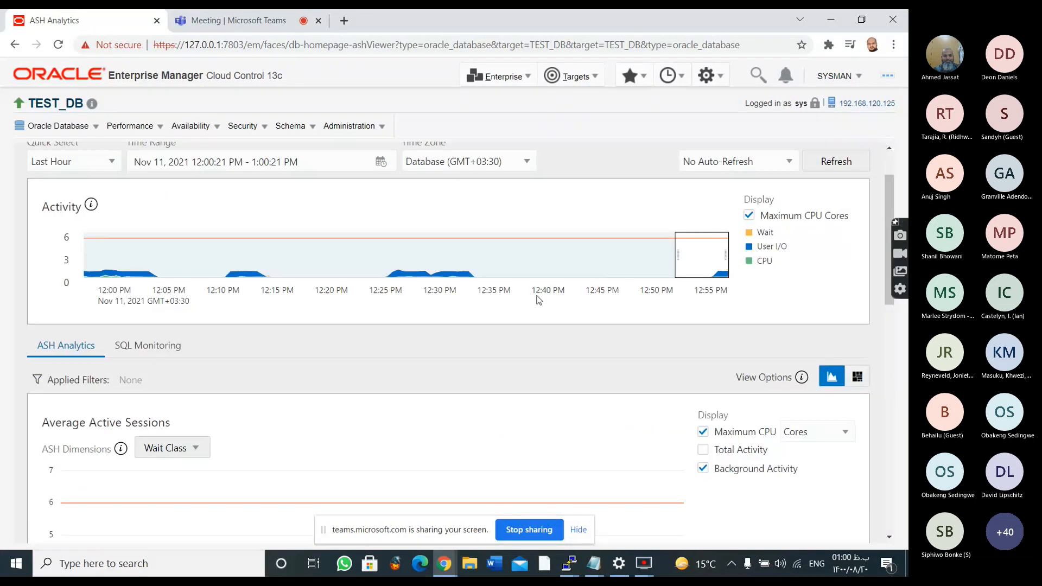
pyautogui.scroll(1, 539, 300)
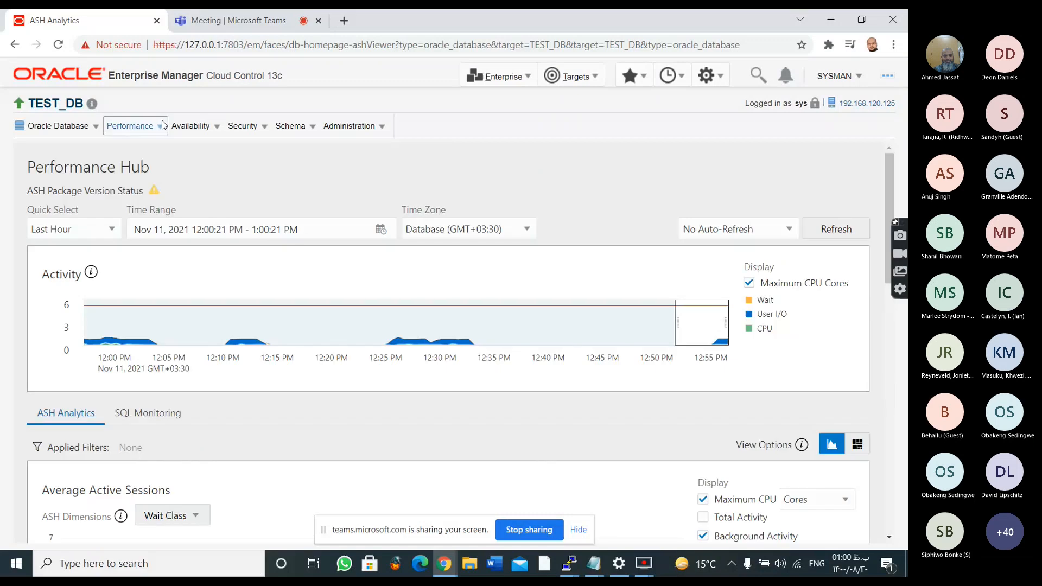
# Reopen ASH Analytics for TEST_DB and review the SQL ID and User Session breakdowns and the wait class chart
pyautogui.click(162, 125)
pyautogui.moveTo(201, 167)
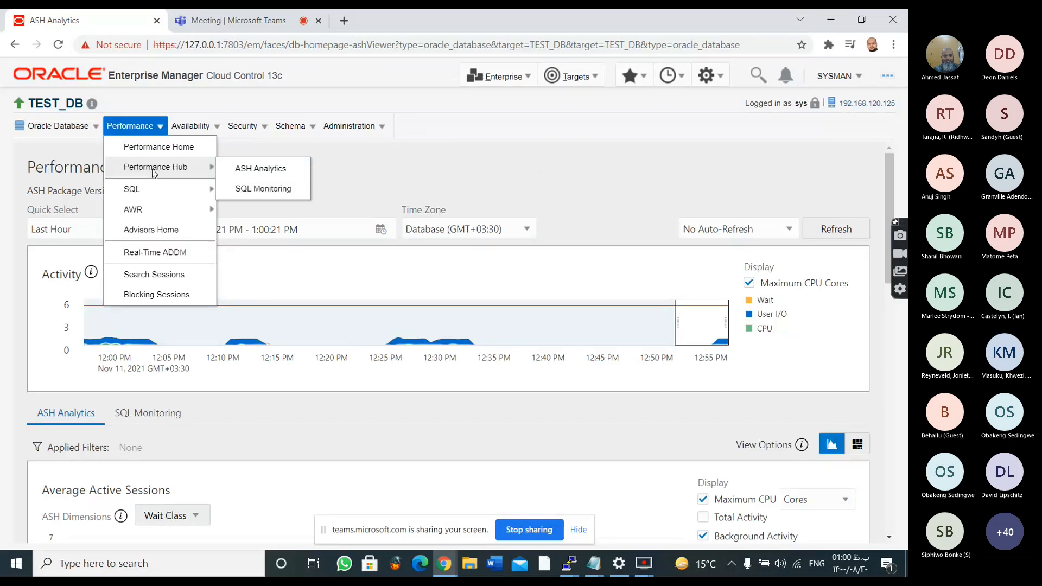
pyautogui.click(241, 169)
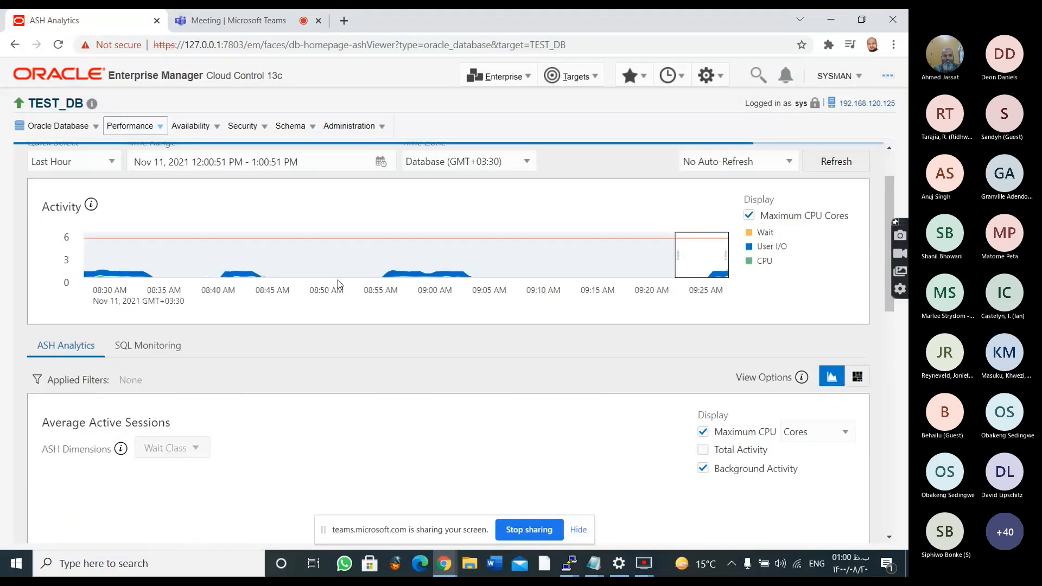
pyautogui.scroll(-7, 338, 279)
pyautogui.scroll(-3, 334, 286)
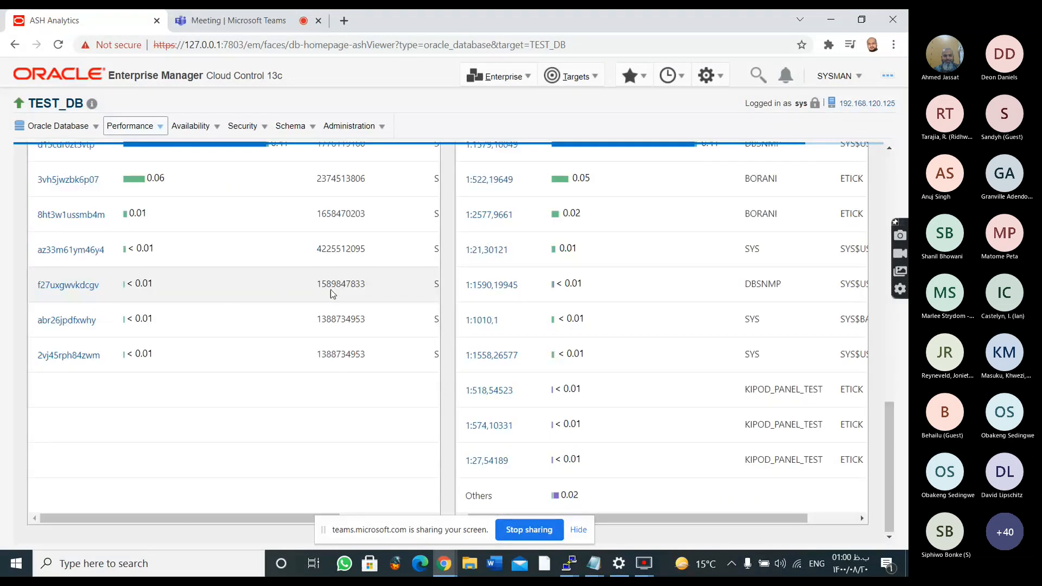
pyautogui.scroll(5, 330, 293)
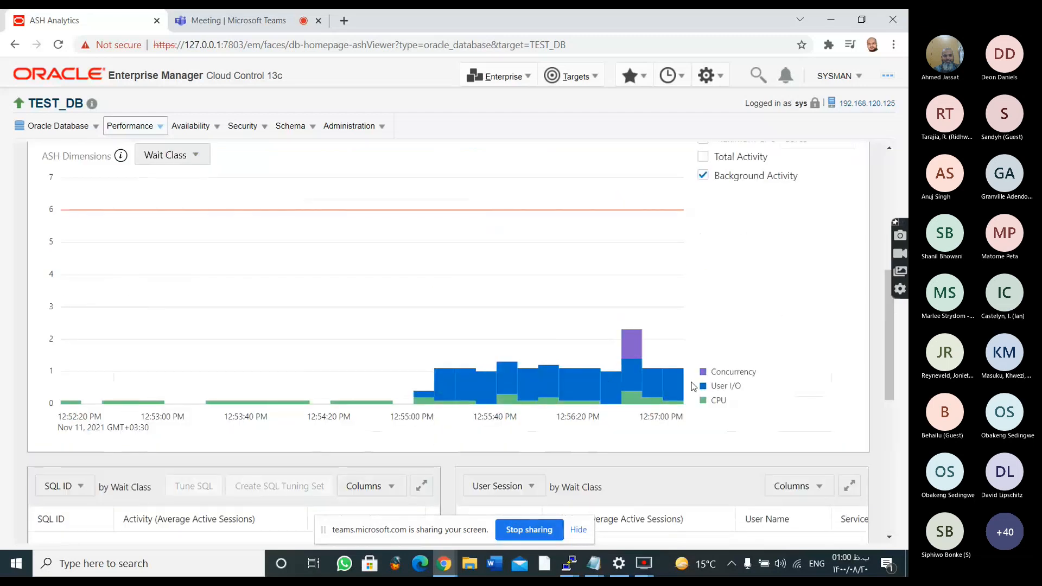
# Drill into the User I/O wait class in the Average Active Sessions chart and open the details of SQL ID d15cdr0zt3vtp
pyautogui.click(560, 388)
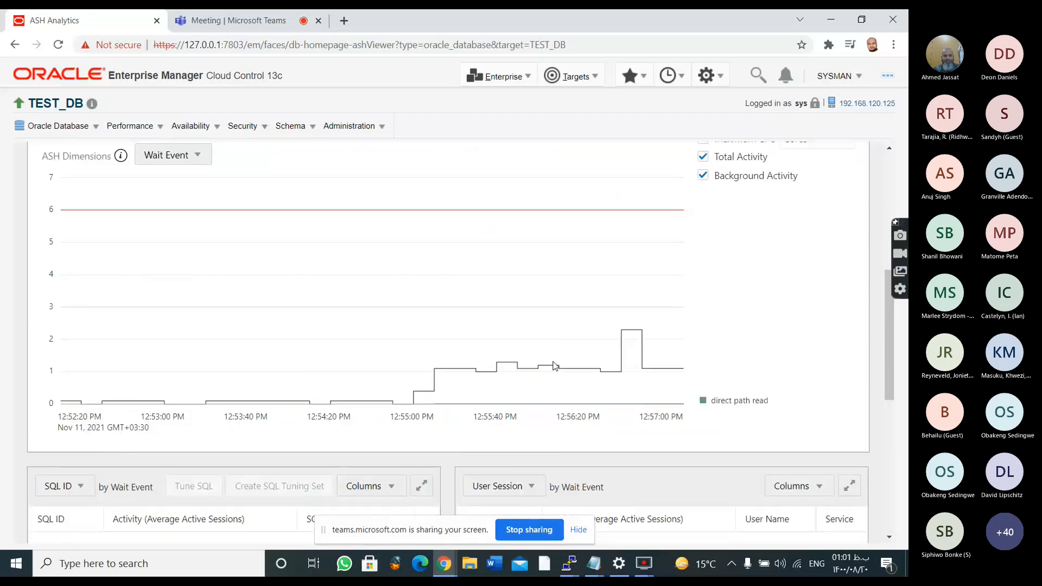
pyautogui.scroll(-5, 74, 282)
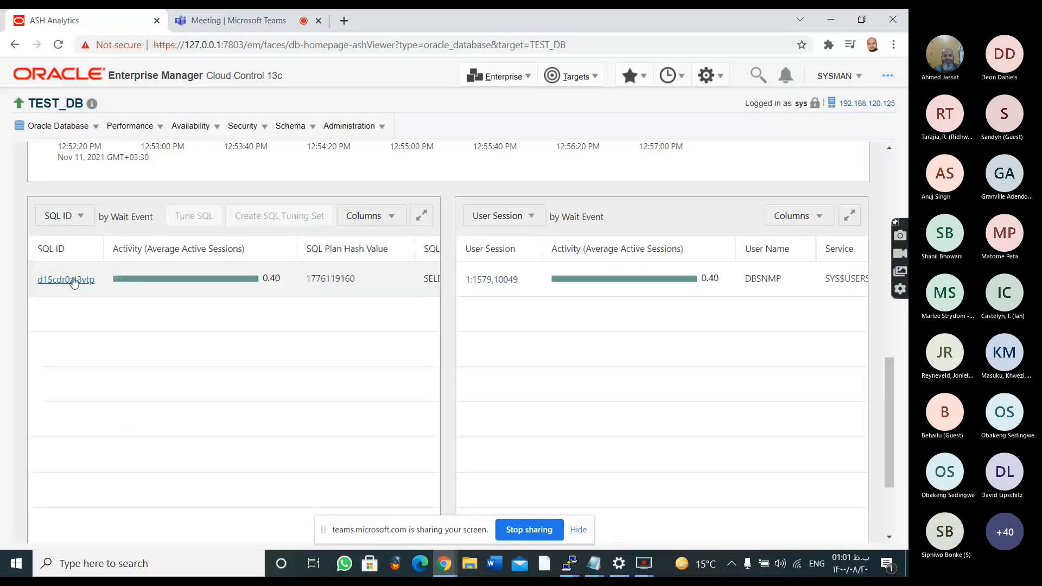
pyautogui.click(74, 283)
pyautogui.scroll(4, 542, 311)
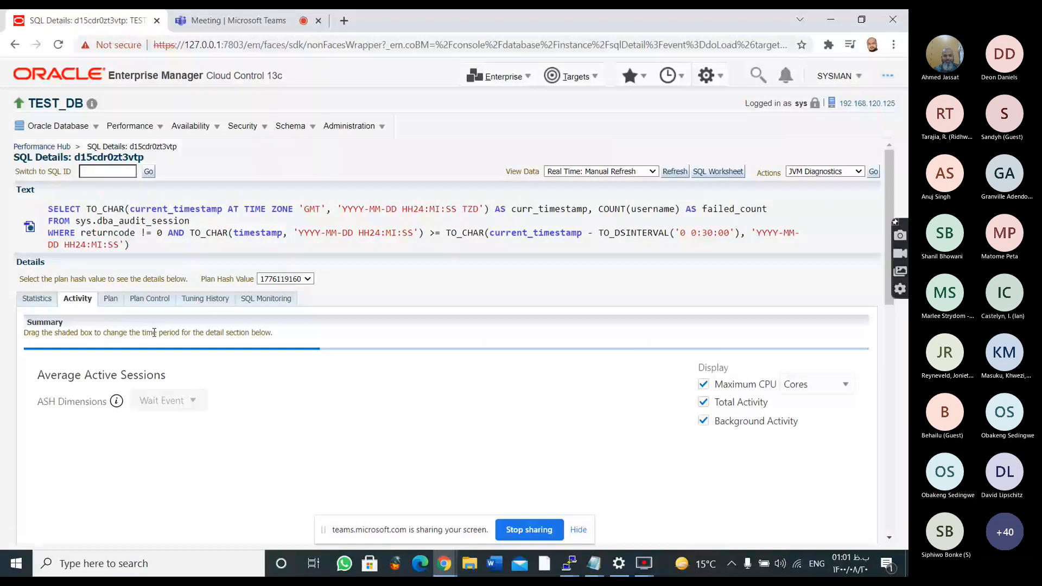
# Review the activity and execution statistics of SQL ID d15cdr0zt3vtp in its SQL details, then return to ASH Analytics
pyautogui.scroll(-8, 46, 293)
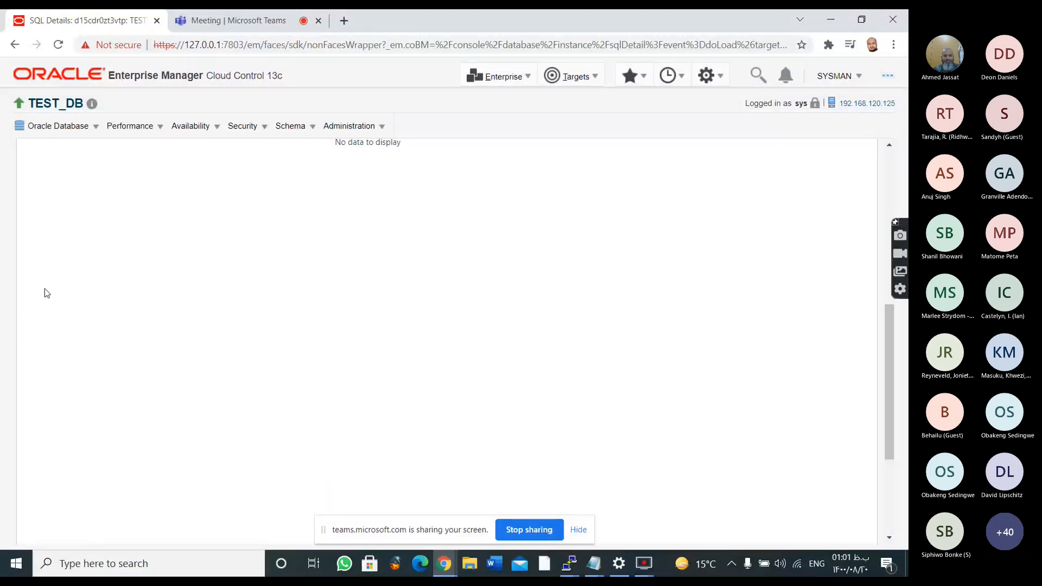
pyautogui.scroll(-5, 192, 302)
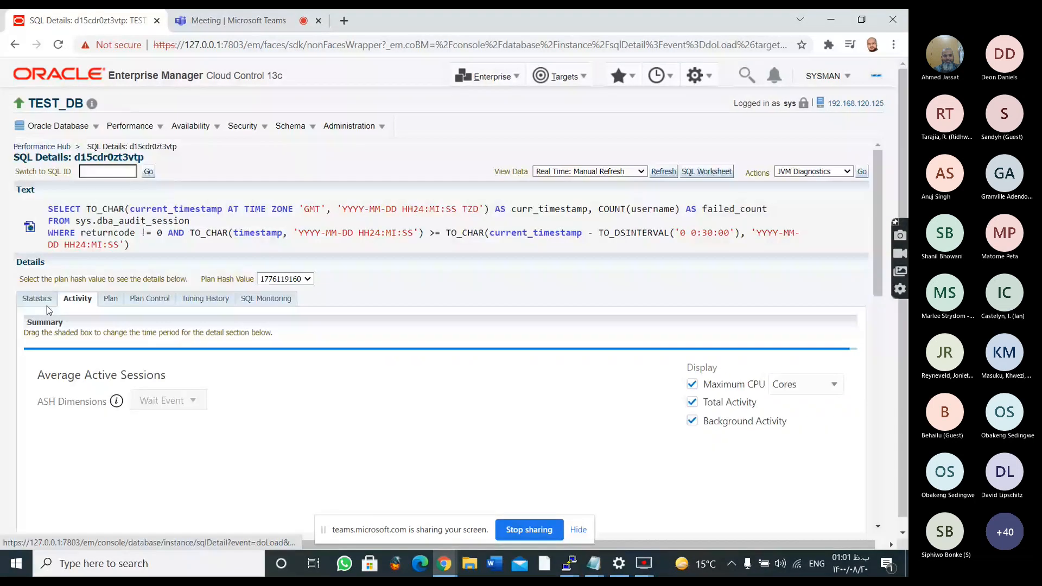
pyautogui.scroll(-3, 128, 305)
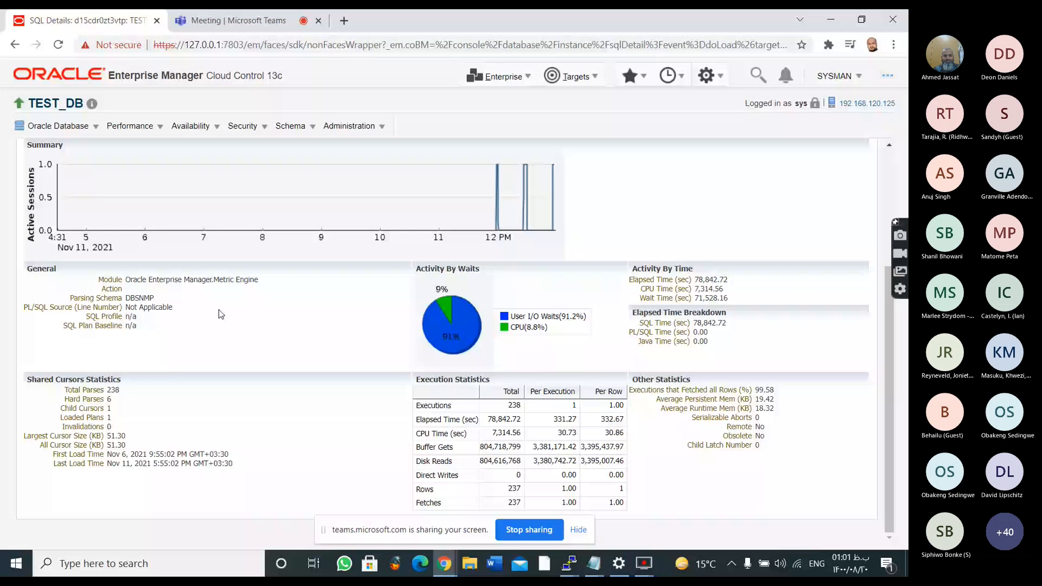
pyautogui.scroll(3, 221, 315)
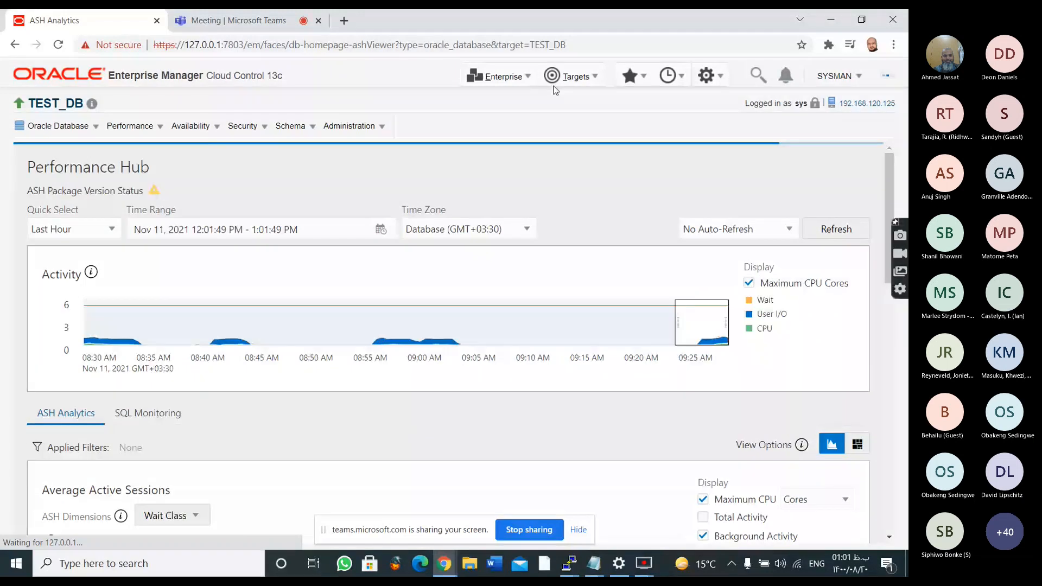
# Leave the TEST_DB Performance Hub and open the Enterprise Summary page
pyautogui.click(522, 81)
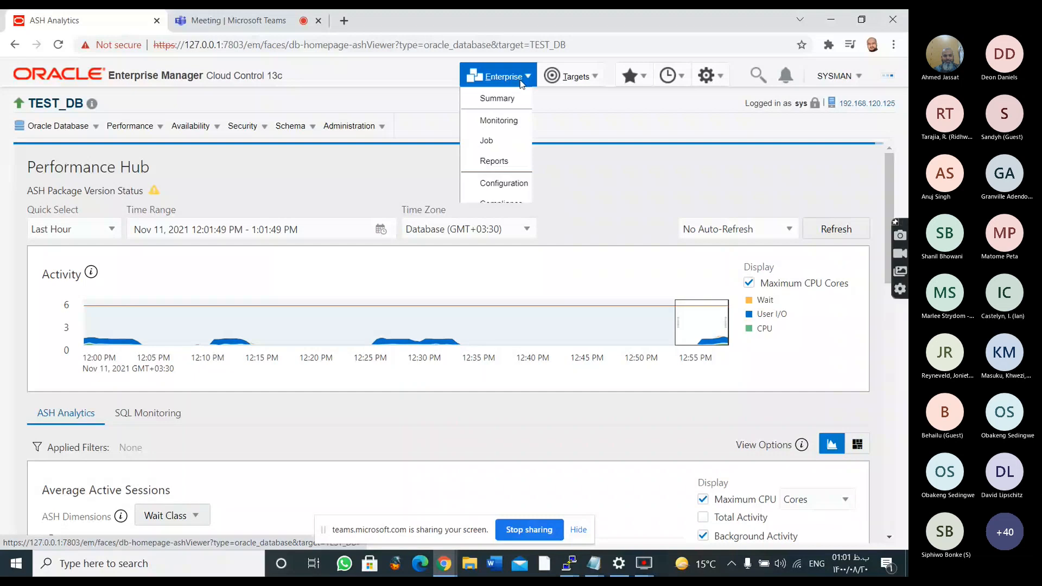
pyautogui.click(507, 114)
pyautogui.scroll(-7, 511, 171)
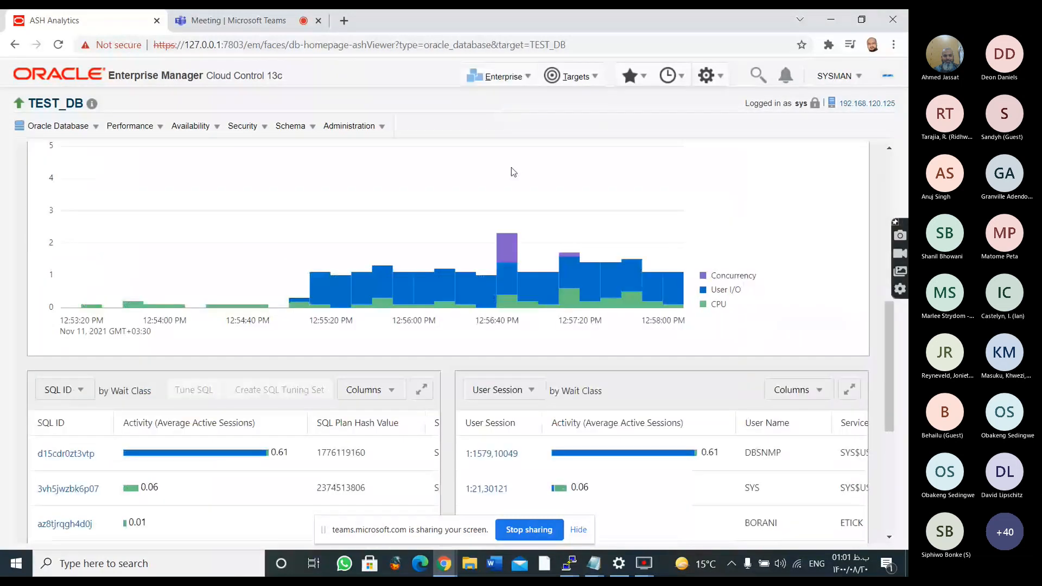
pyautogui.scroll(7, 511, 171)
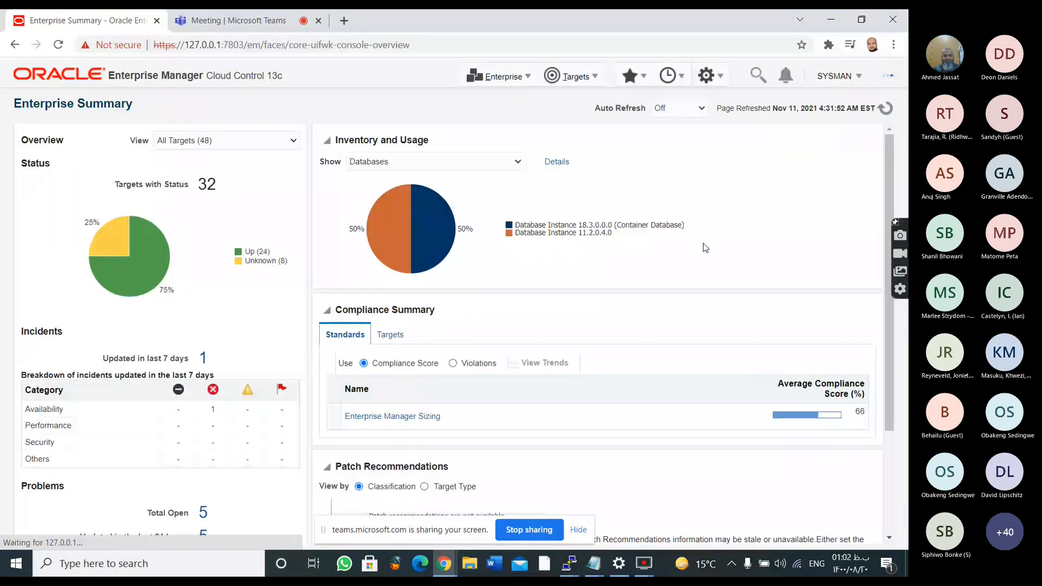
# Open the Inventory and Usage details for Hosts and go to the home page of the oemdb host
pyautogui.click(518, 163)
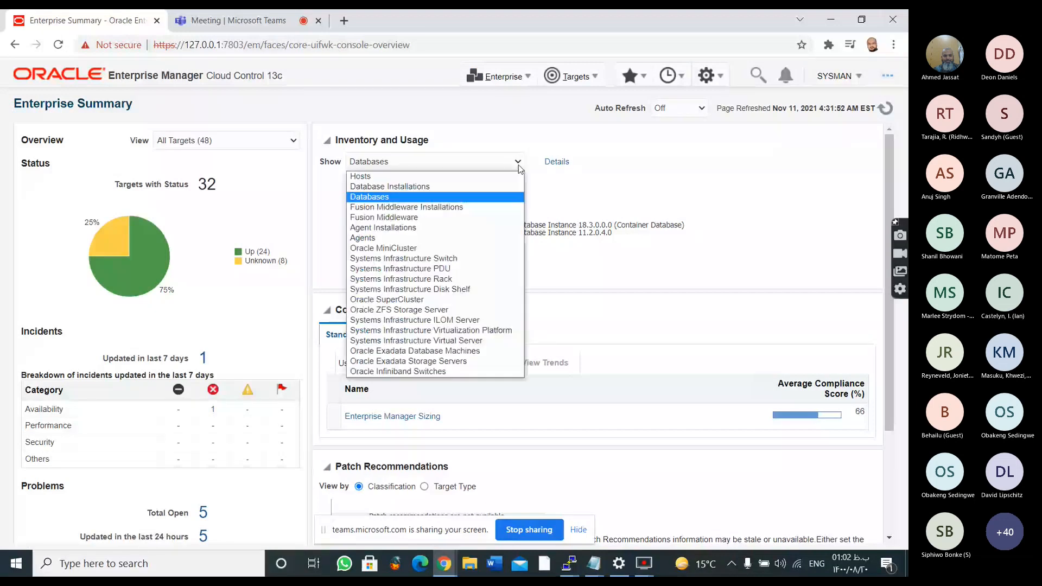
pyautogui.click(514, 176)
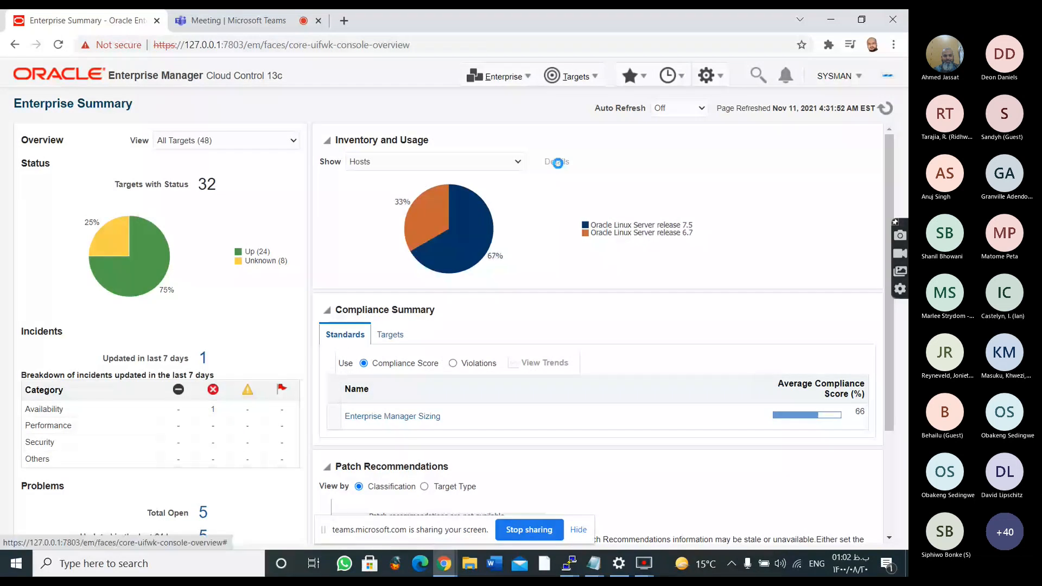
pyautogui.click(558, 162)
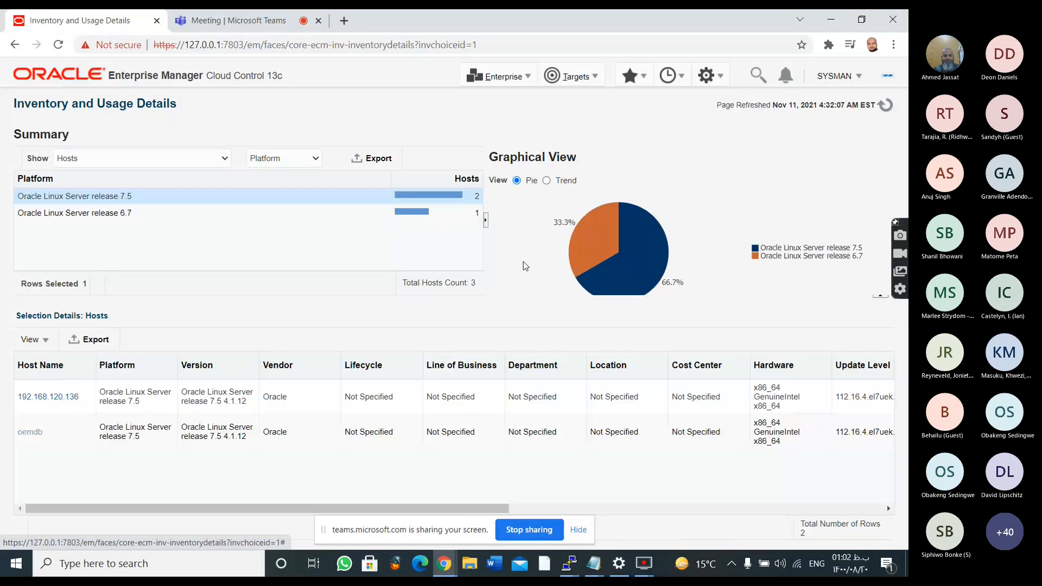
pyautogui.click(30, 433)
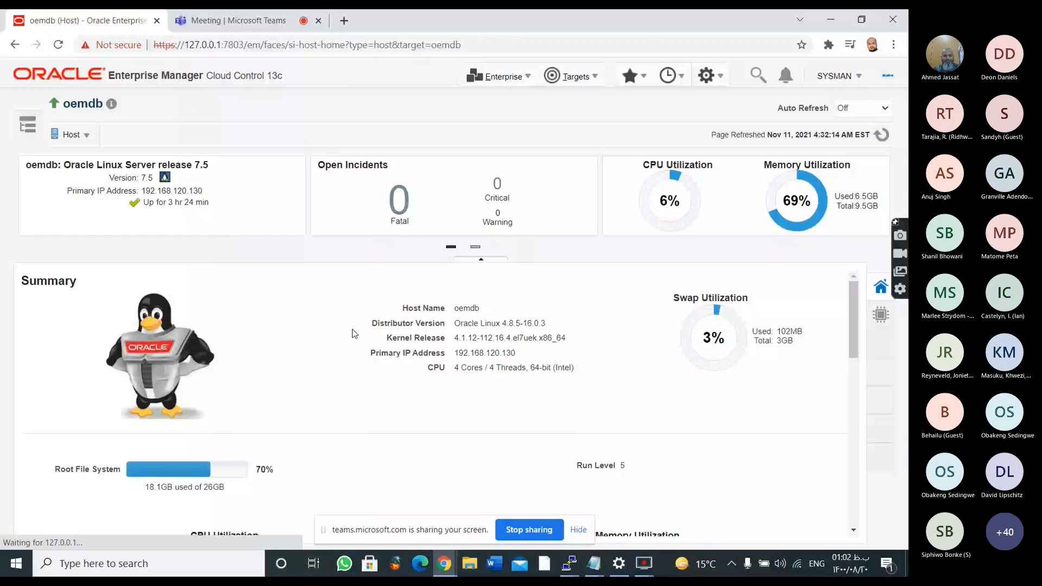
# Examine oemdb's CPU and memory utilization, CPU threads, filesystem distribution and network usage charts
pyautogui.scroll(-3, 353, 329)
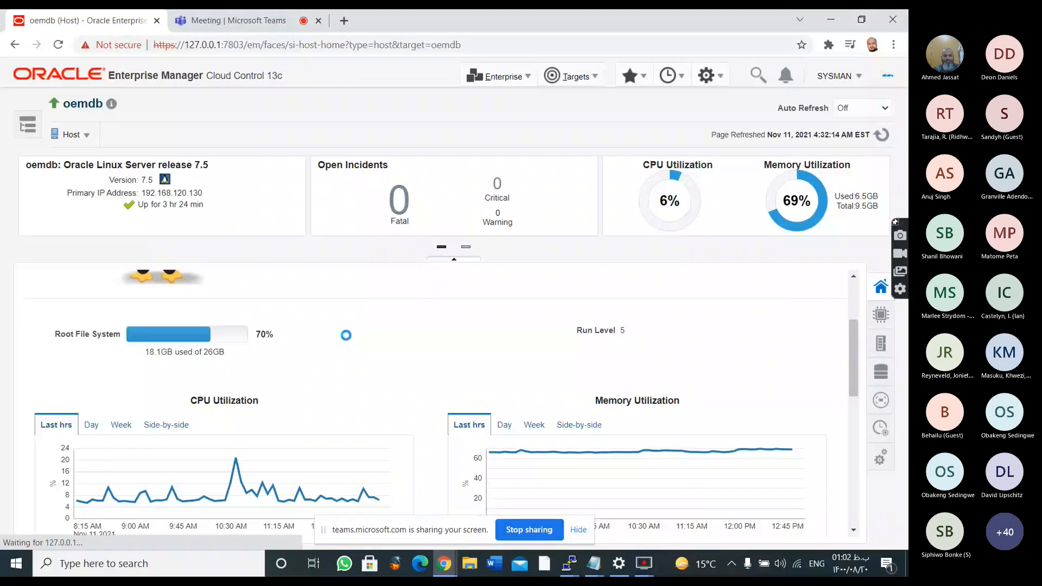
pyautogui.scroll(-1, 346, 335)
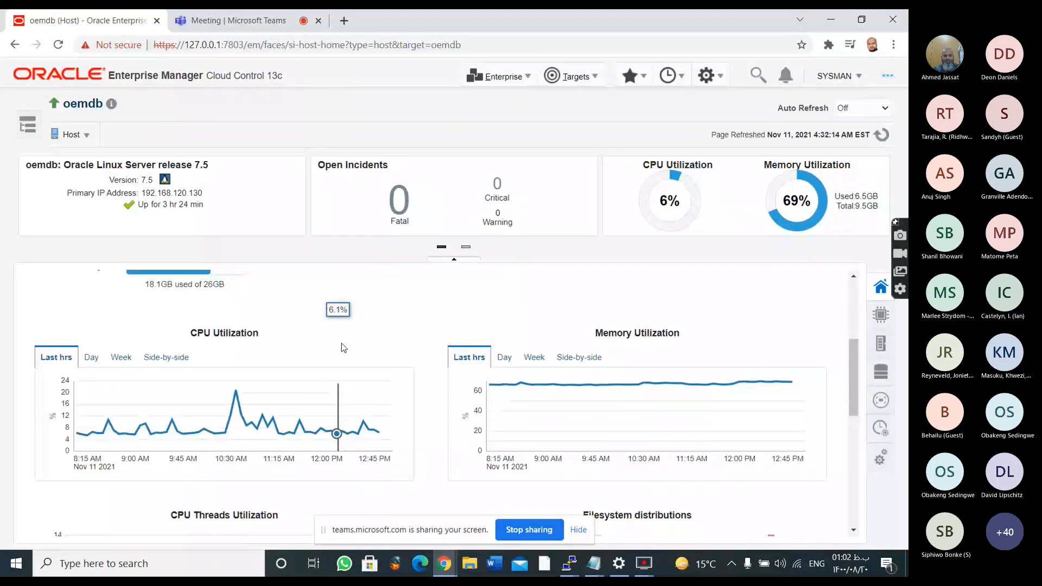
pyautogui.scroll(-4, 341, 343)
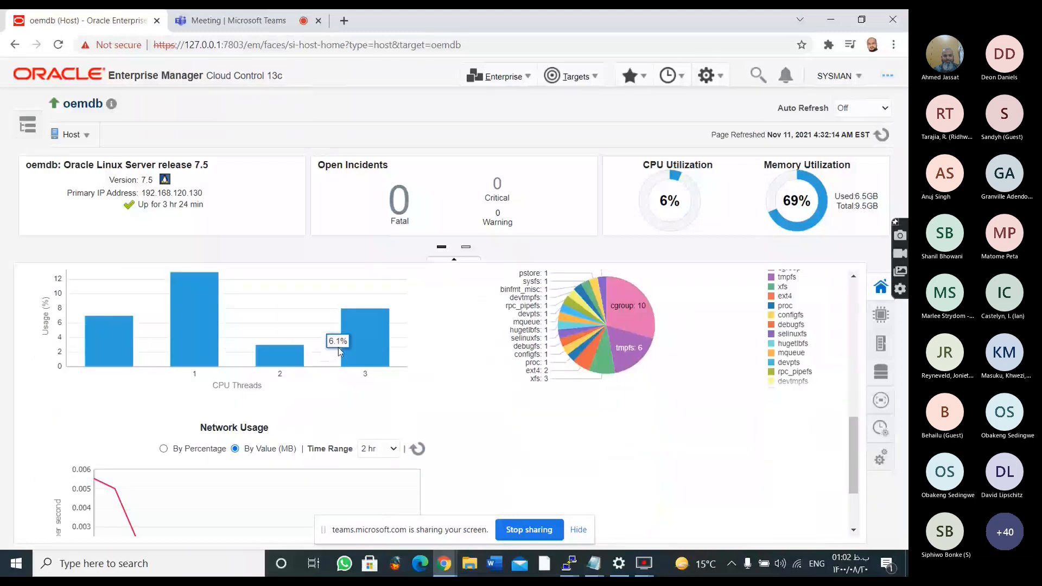
pyautogui.scroll(-1, 338, 348)
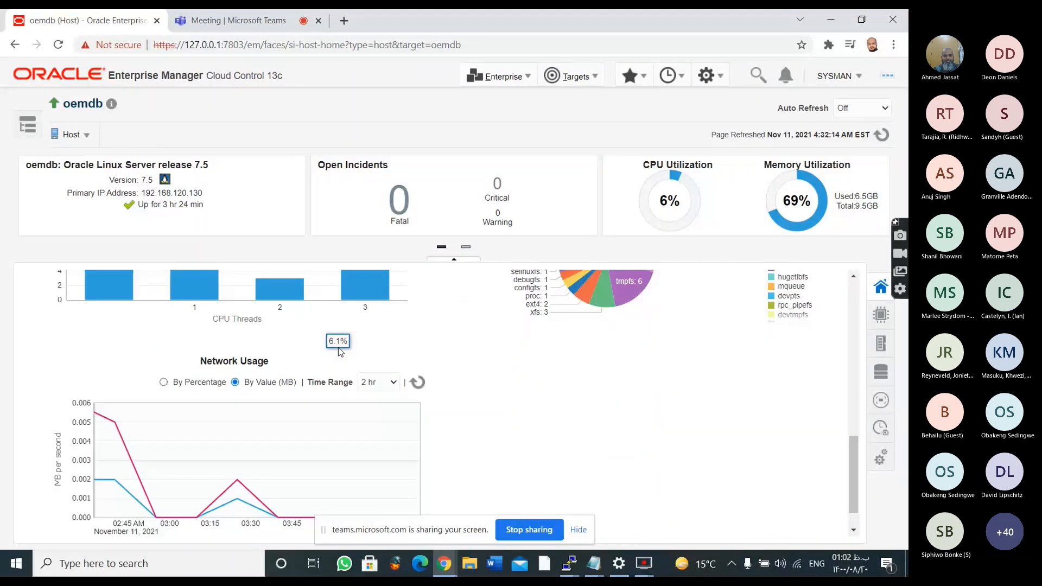
pyautogui.scroll(-1, 338, 348)
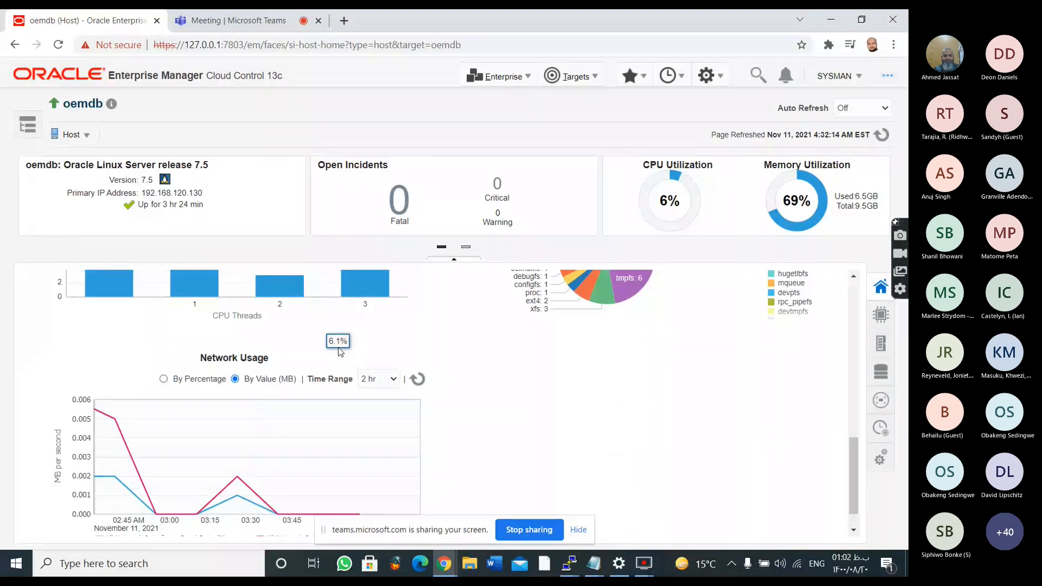
pyautogui.scroll(-1, 338, 348)
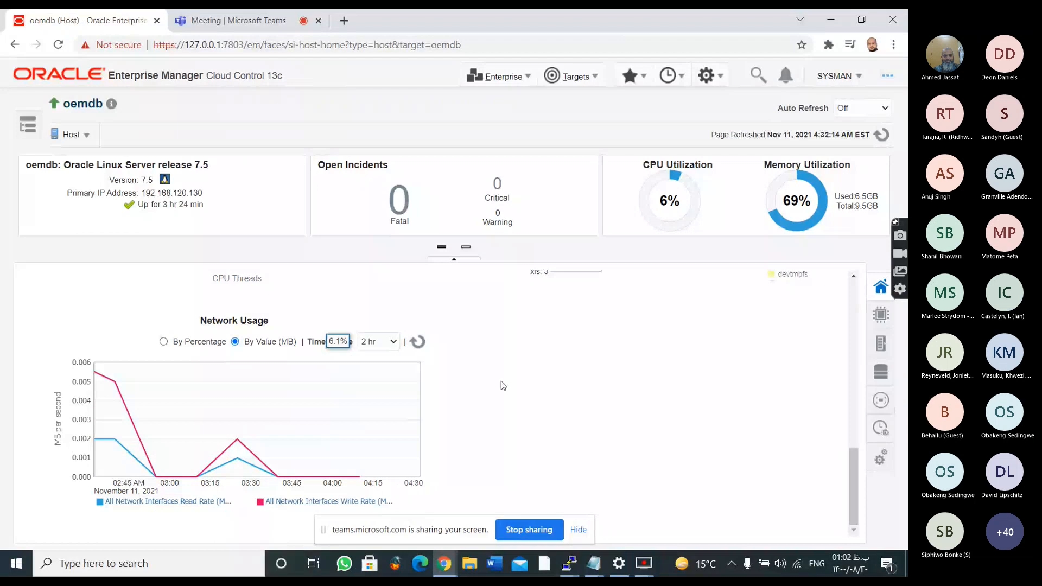
pyautogui.scroll(2, 501, 381)
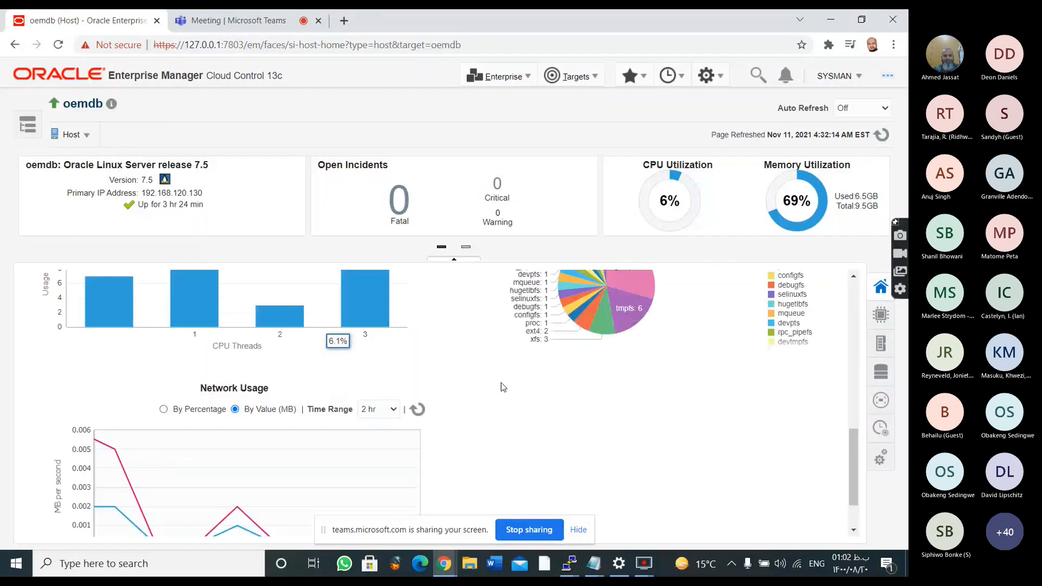
pyautogui.scroll(5, 500, 383)
pyautogui.scroll(-2, 500, 383)
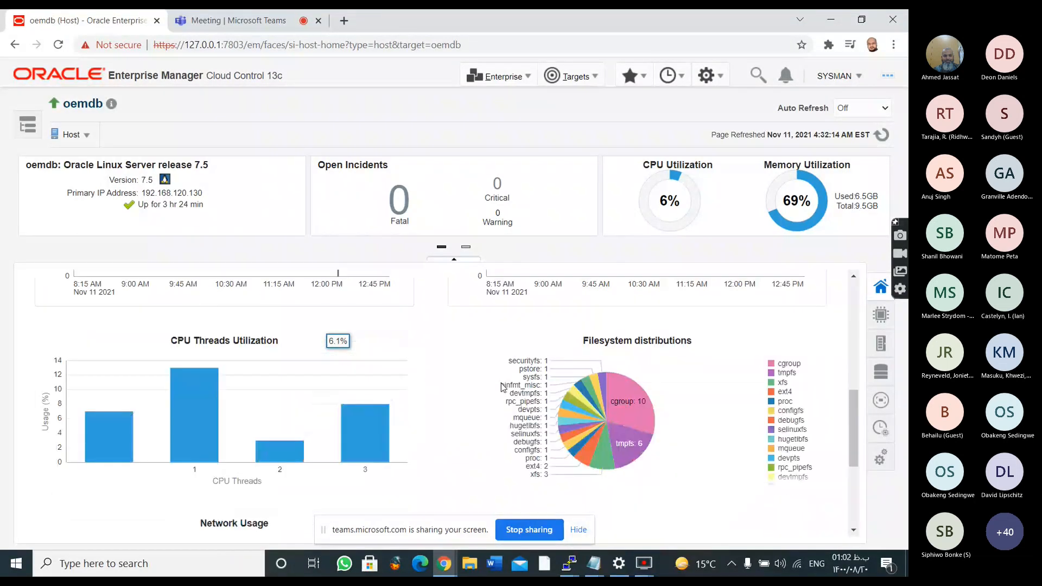
pyautogui.moveTo(620, 411)
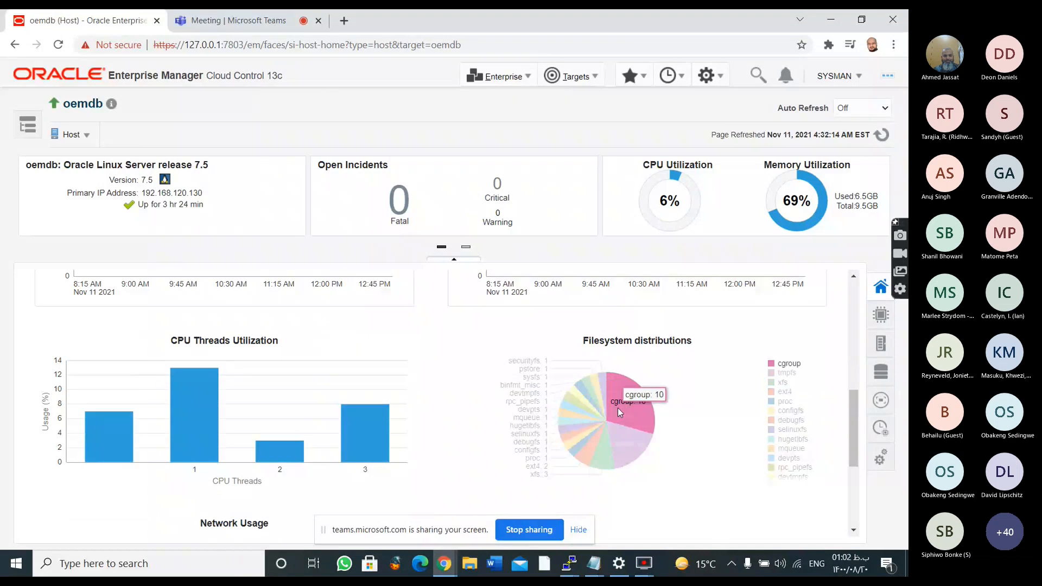
pyautogui.scroll(2, 593, 389)
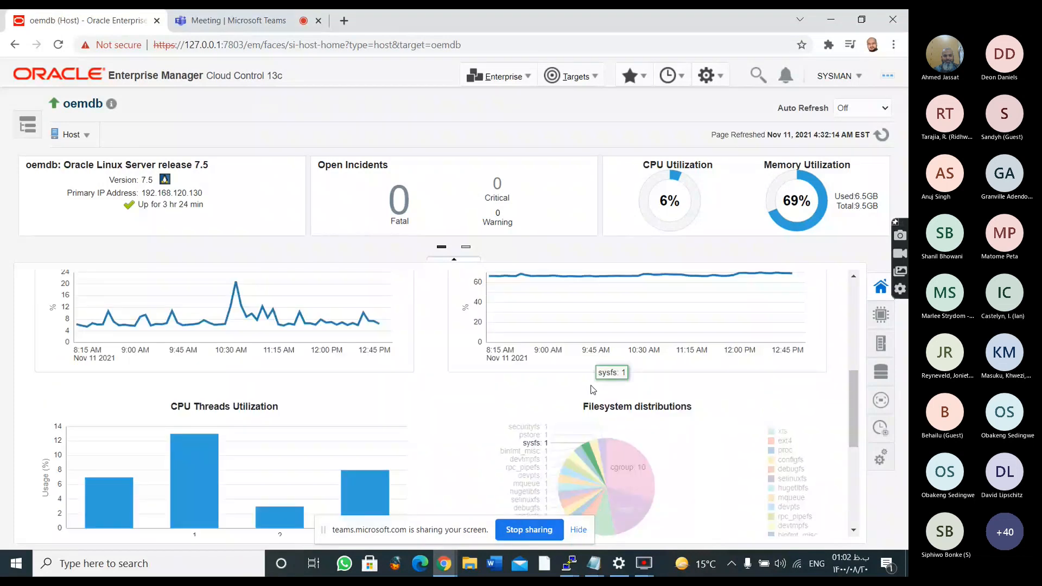
pyautogui.scroll(8, 593, 389)
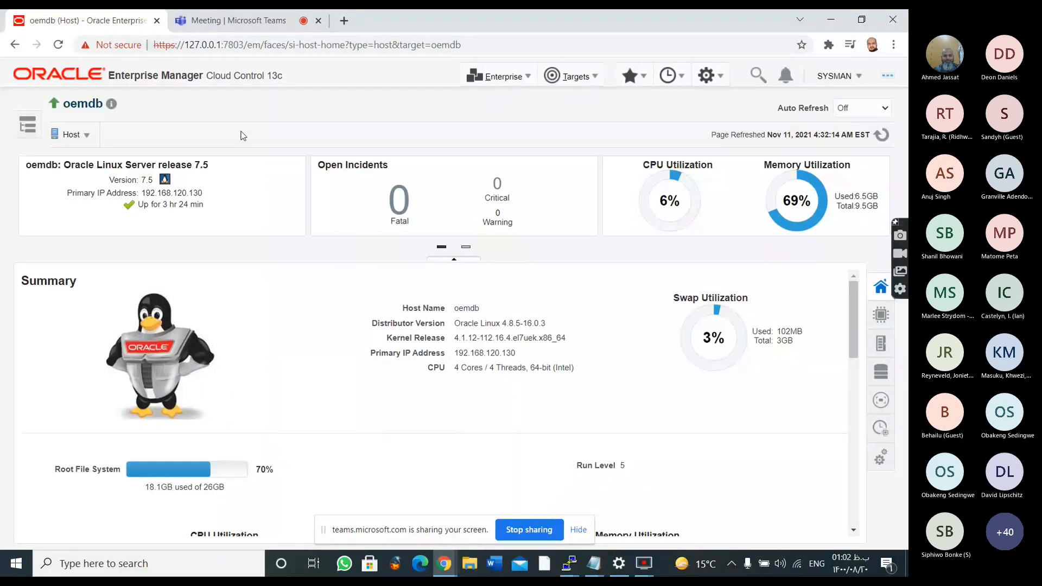
# Open the All Targets list and remove its Database Instance target type filter
pyautogui.click(519, 82)
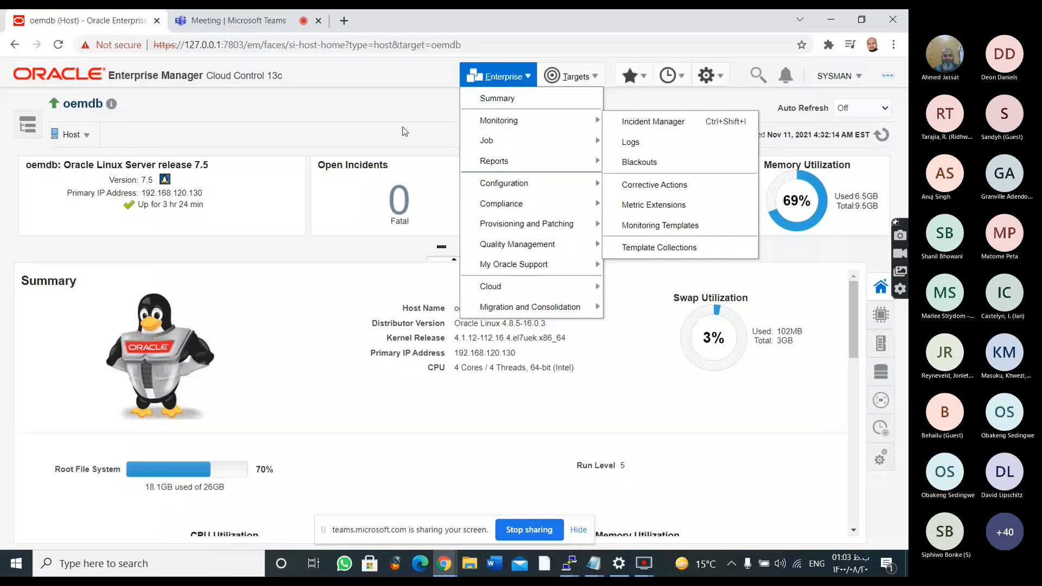
pyautogui.click(570, 76)
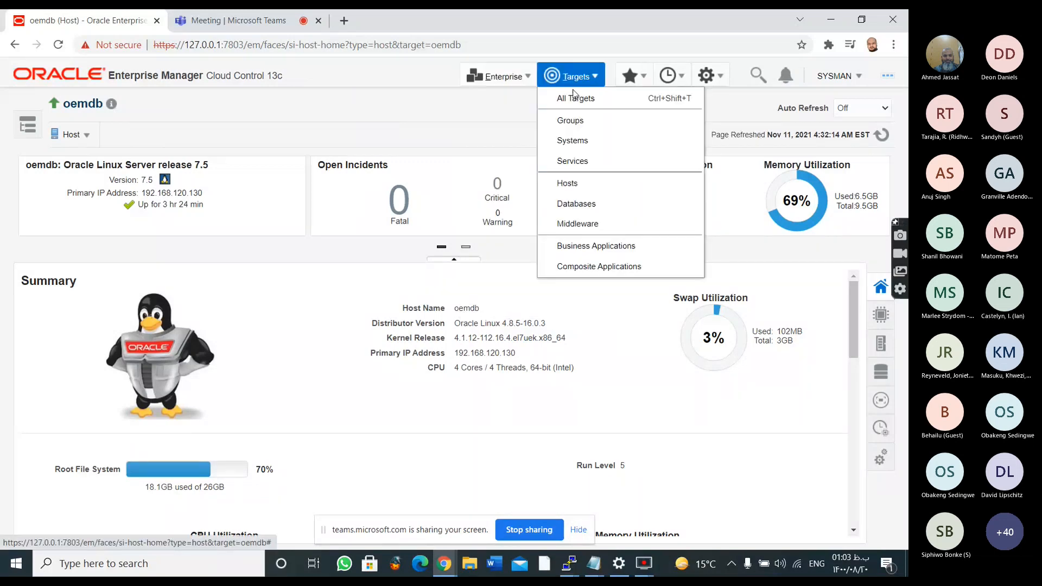
pyautogui.click(574, 97)
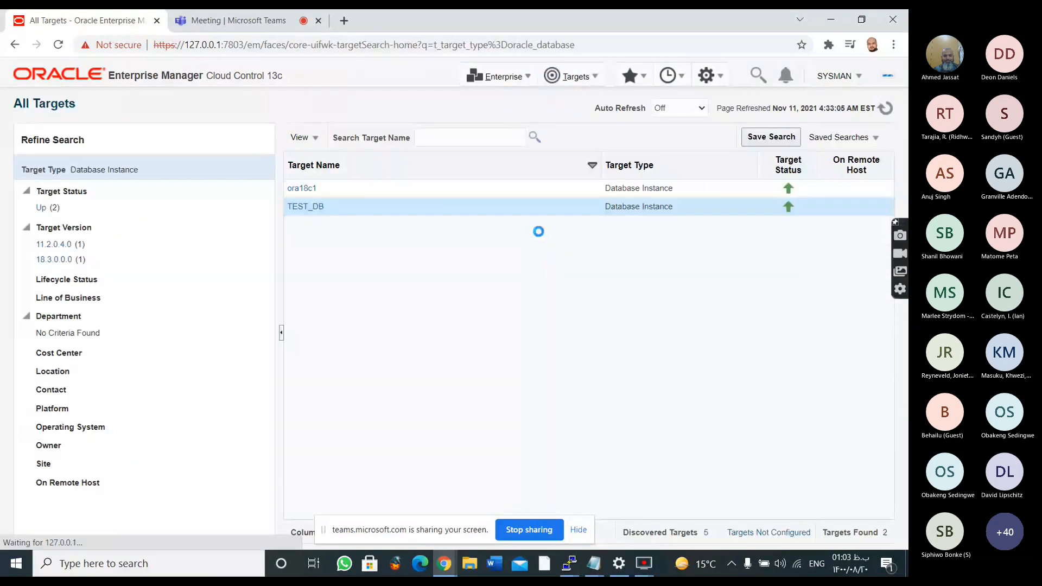
pyautogui.click(146, 171)
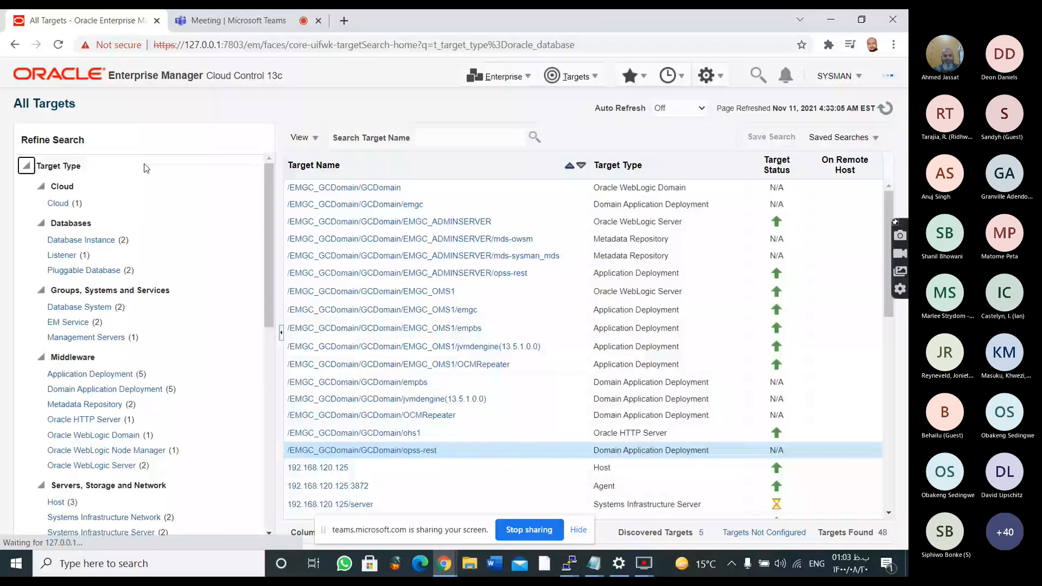
pyautogui.click(513, 83)
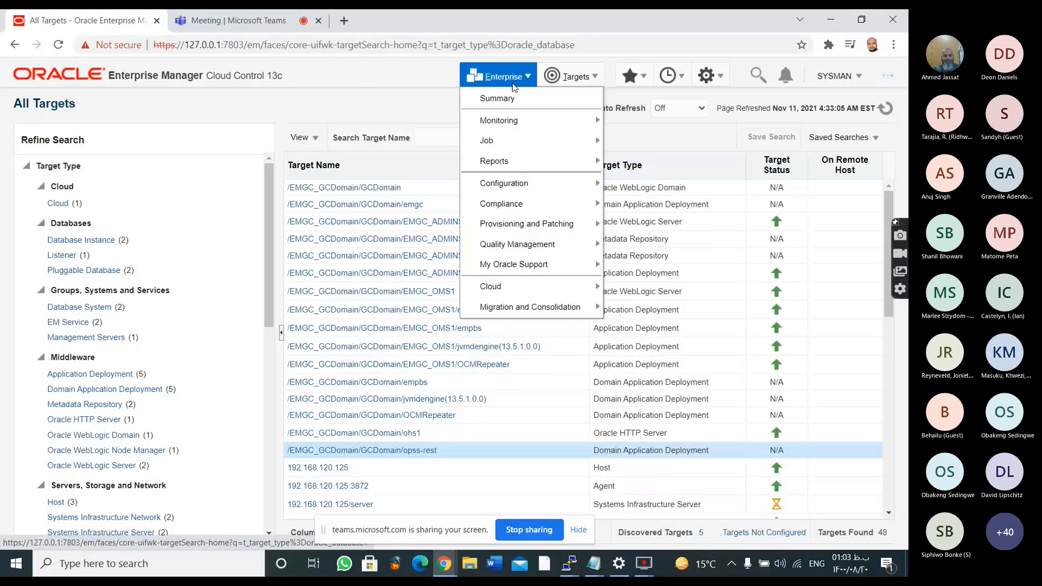
pyautogui.click(551, 79)
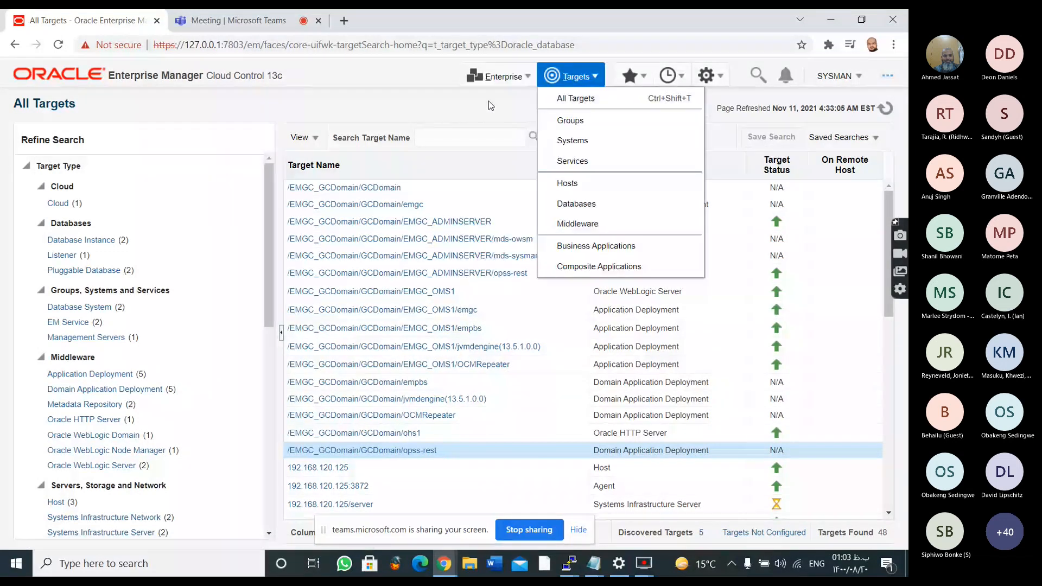
pyautogui.click(518, 78)
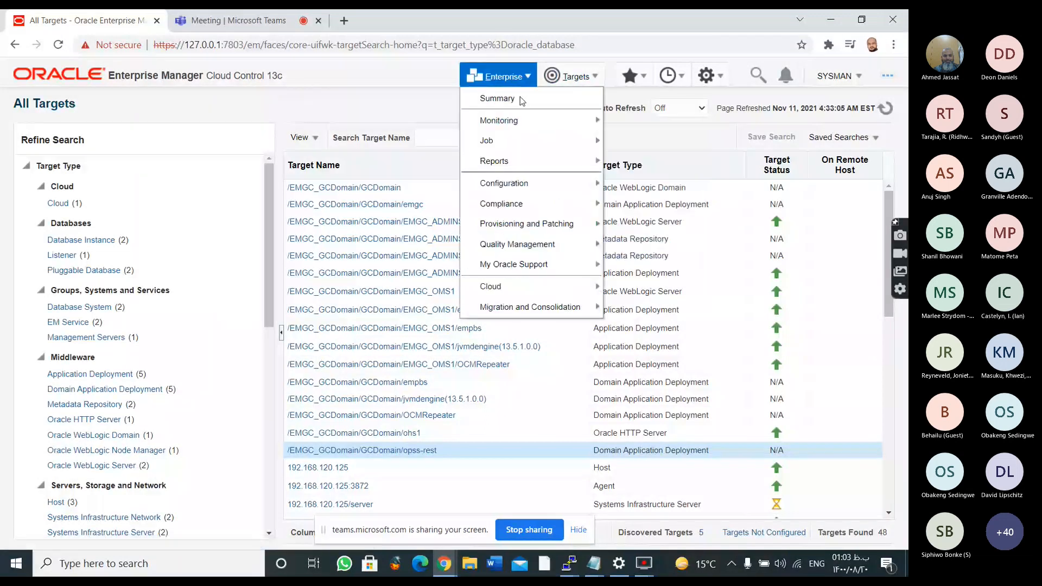
pyautogui.click(414, 102)
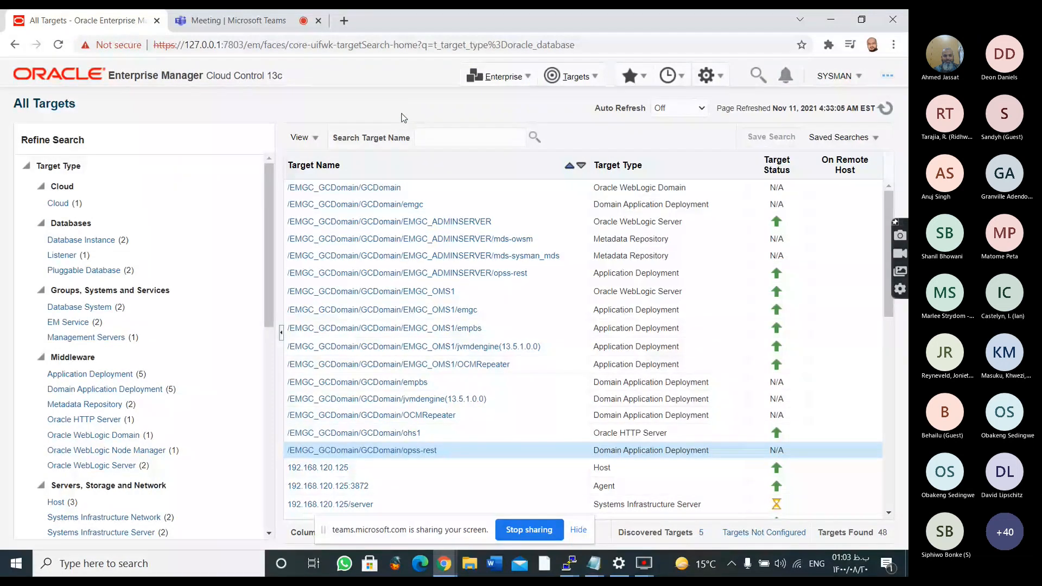
# Return to the Enterprise Summary and limit its overview to Database Instance targets
pyautogui.click(500, 78)
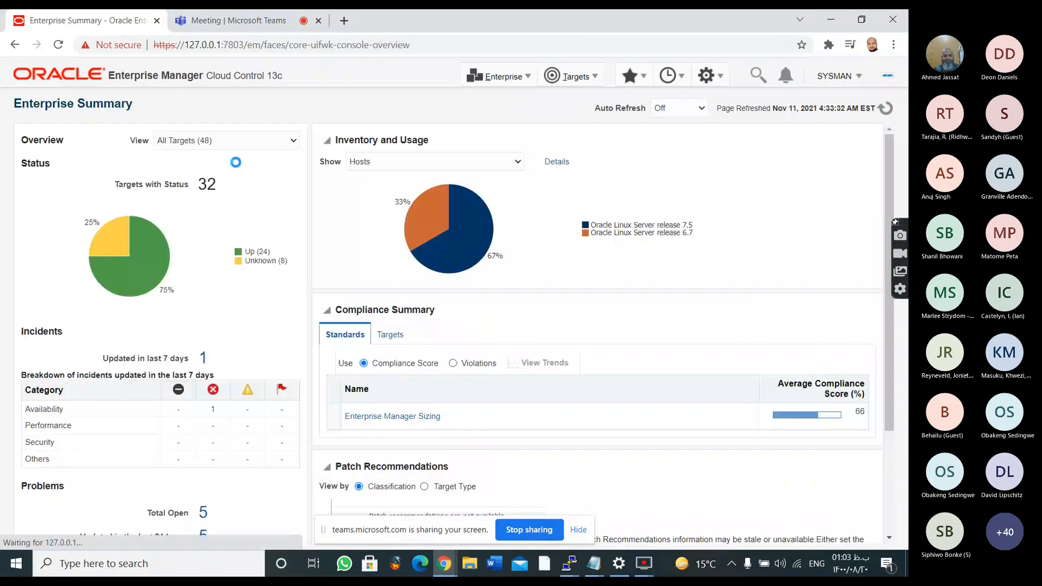
pyautogui.click(291, 142)
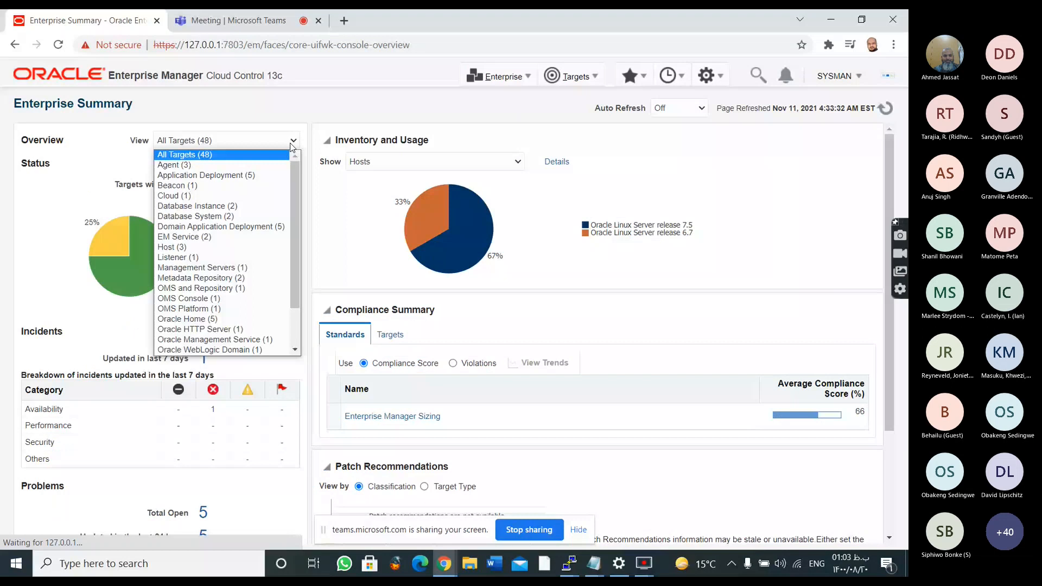
pyautogui.click(288, 206)
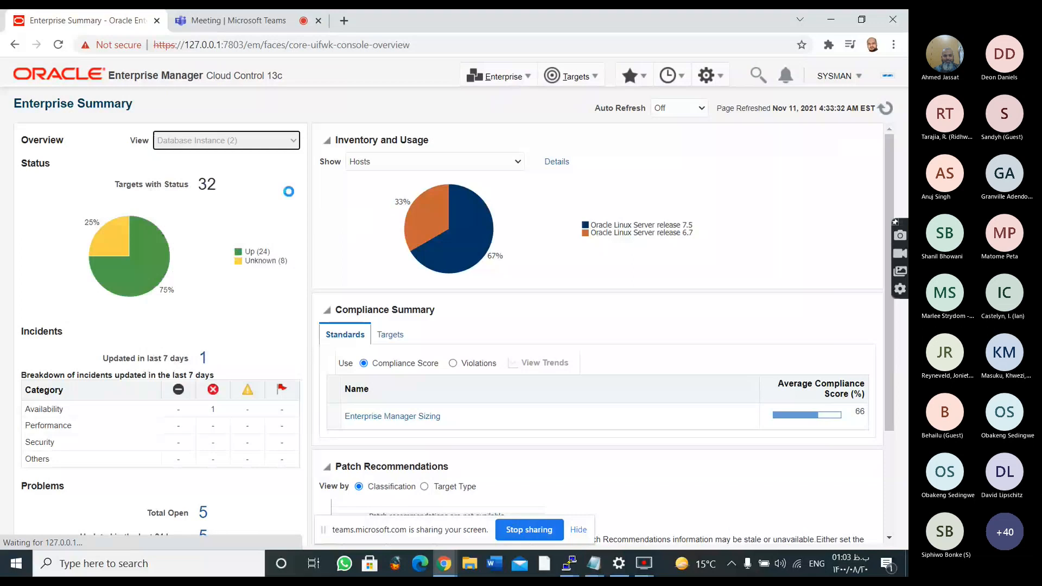
pyautogui.scroll(-2, 234, 279)
pyautogui.scroll(2, 234, 279)
# Switch the Inventory and Usage chart to Agents and open its details
pyautogui.moveTo(450, 200)
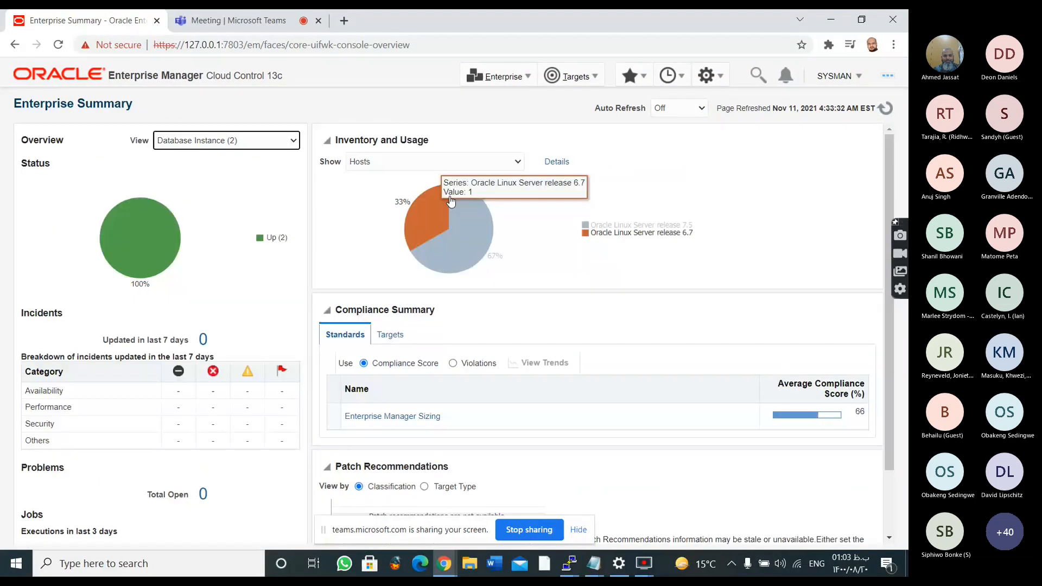
pyautogui.click(462, 161)
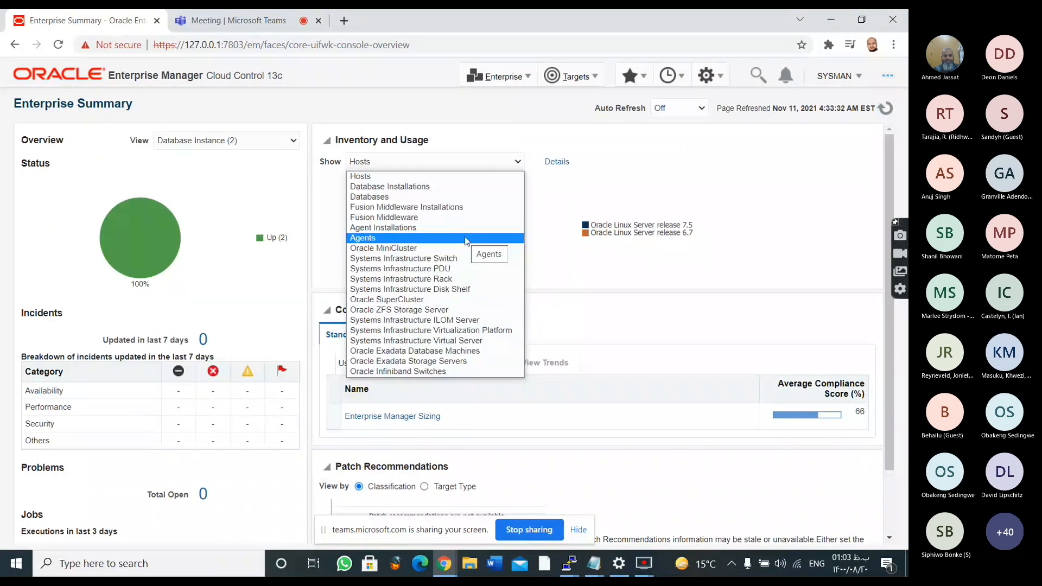
pyautogui.click(465, 239)
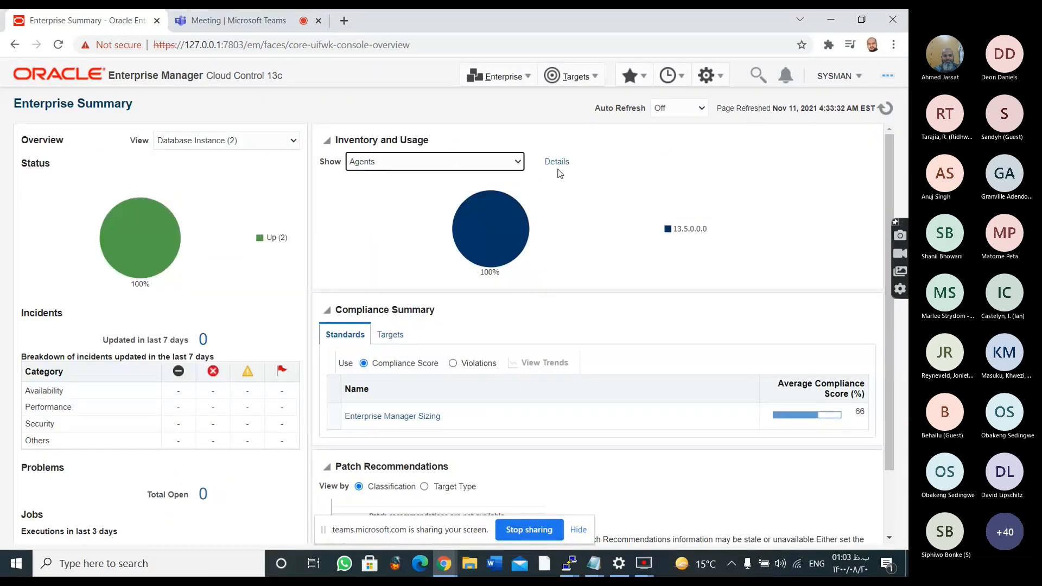
pyautogui.click(557, 163)
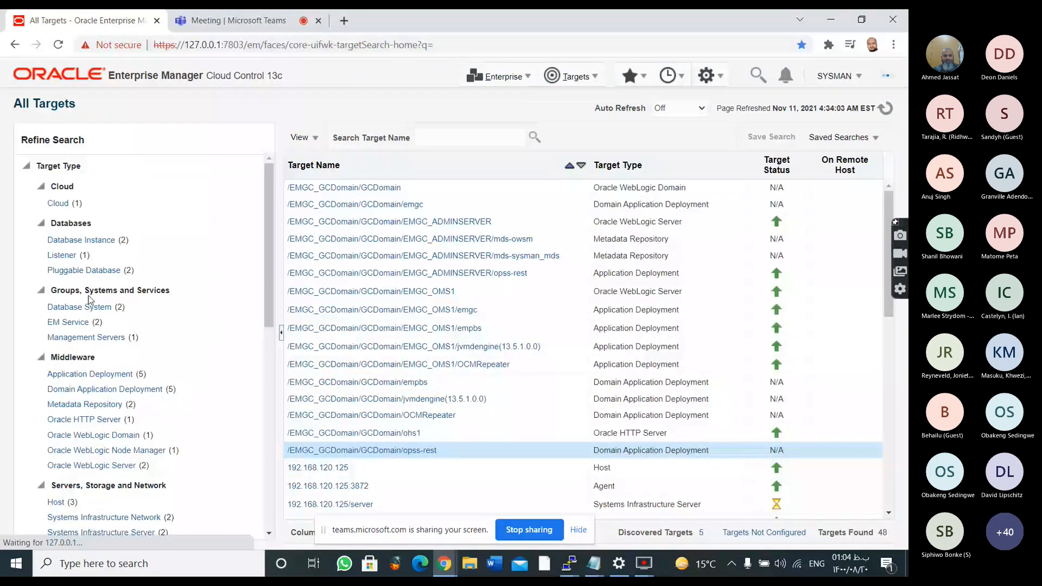
# Review the Refine Search criteria of All Targets and limit the list to Database System targets
pyautogui.scroll(-10, 183, 226)
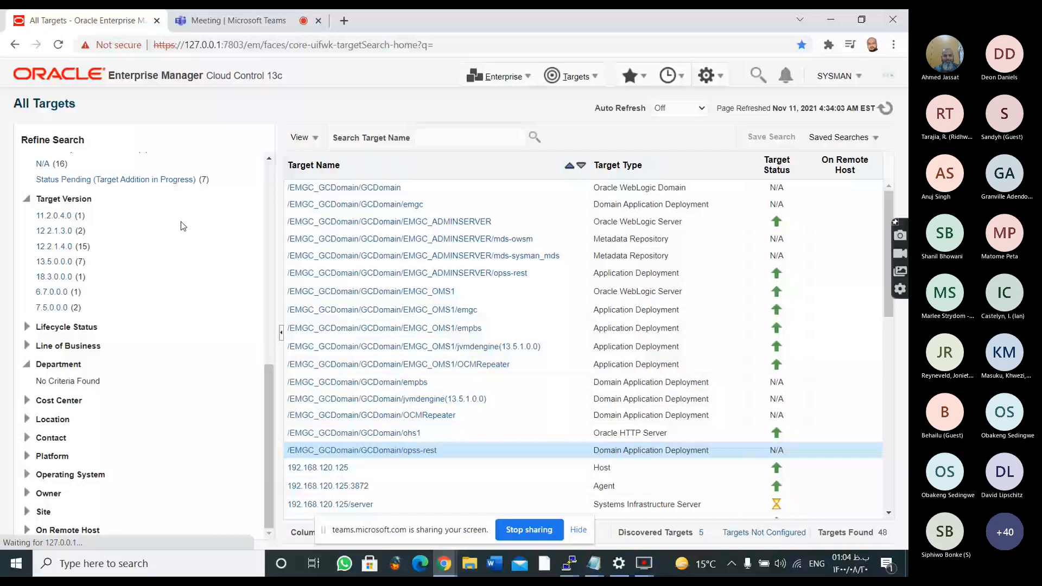
pyautogui.scroll(5, 198, 281)
pyautogui.scroll(2, 201, 277)
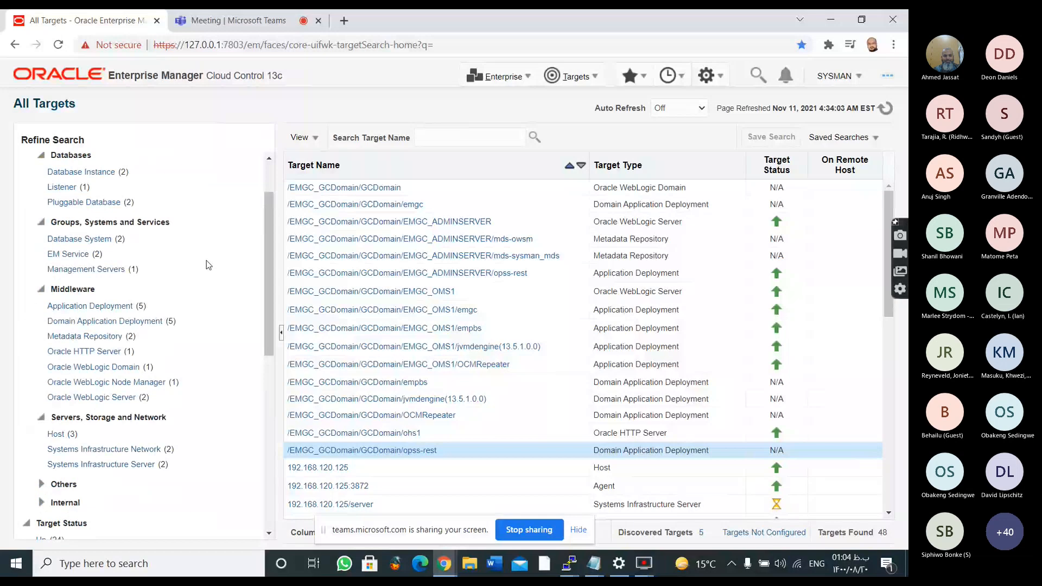
pyautogui.scroll(2, 208, 265)
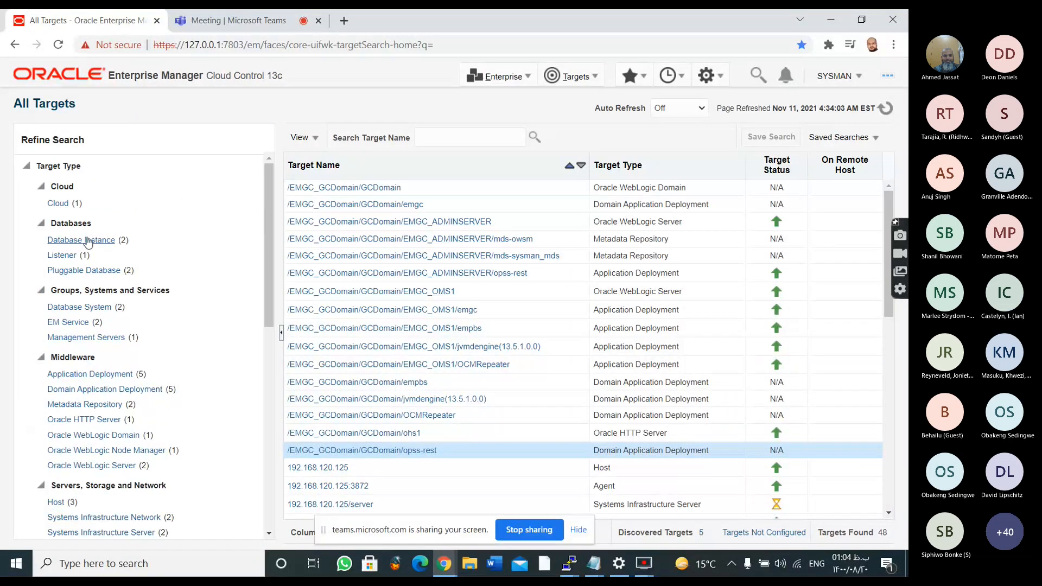
pyautogui.scroll(-2, 94, 228)
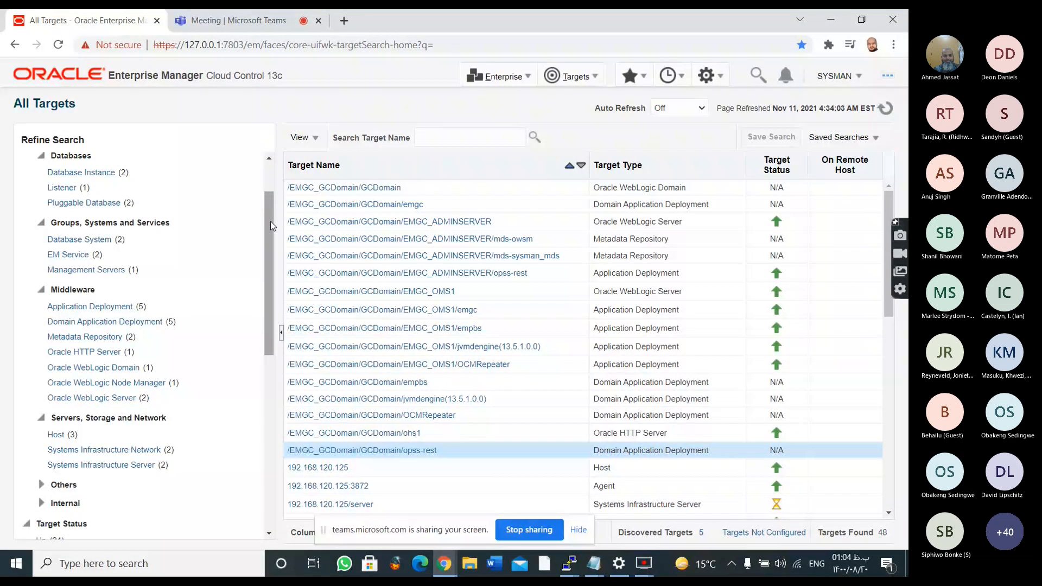
pyautogui.scroll(-1, 212, 243)
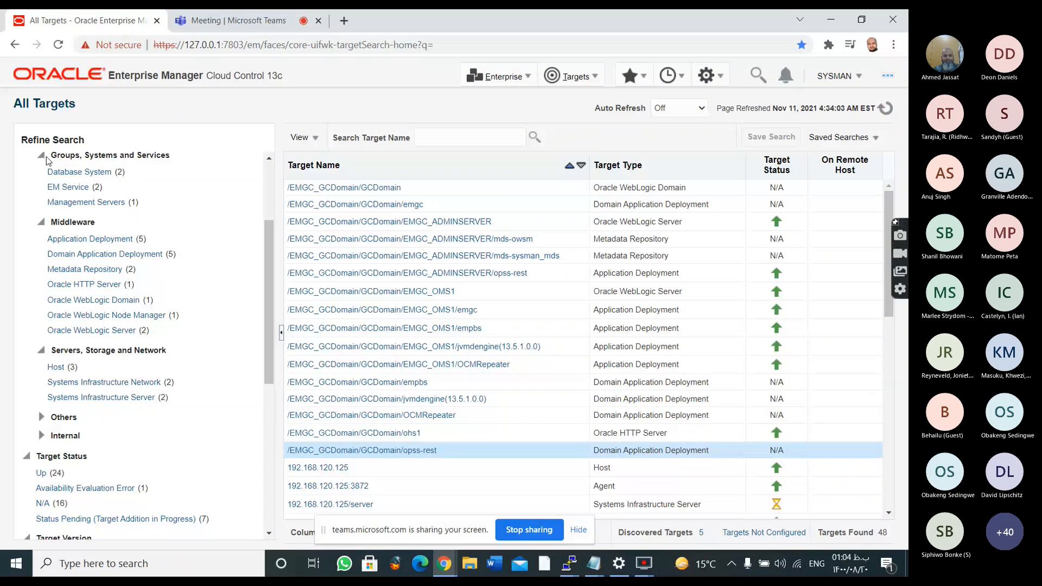
pyautogui.click(107, 177)
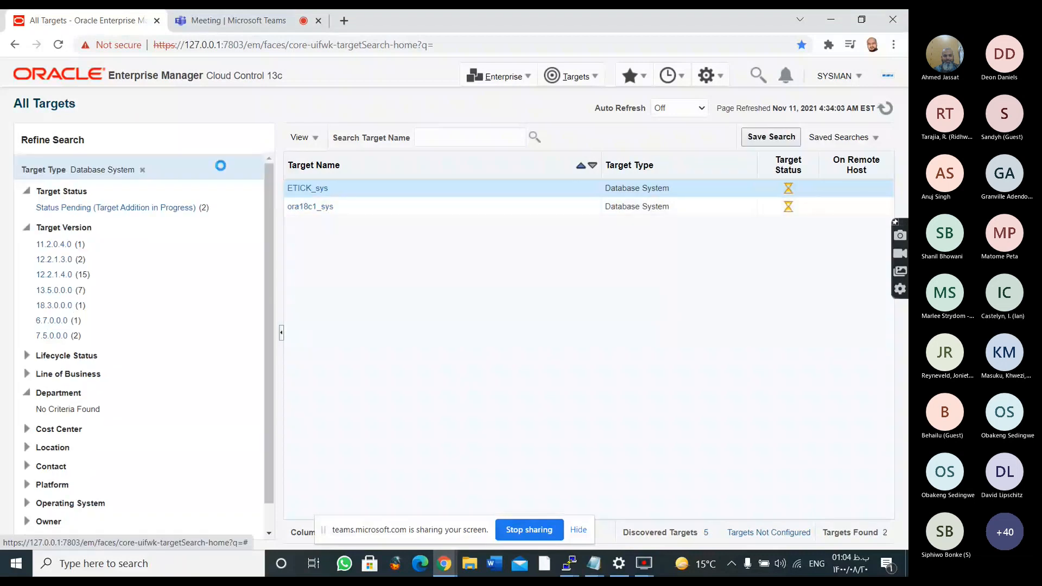
# Return to the unfiltered All Targets list and expand the Contact criterion in Refine Search
pyautogui.click(567, 82)
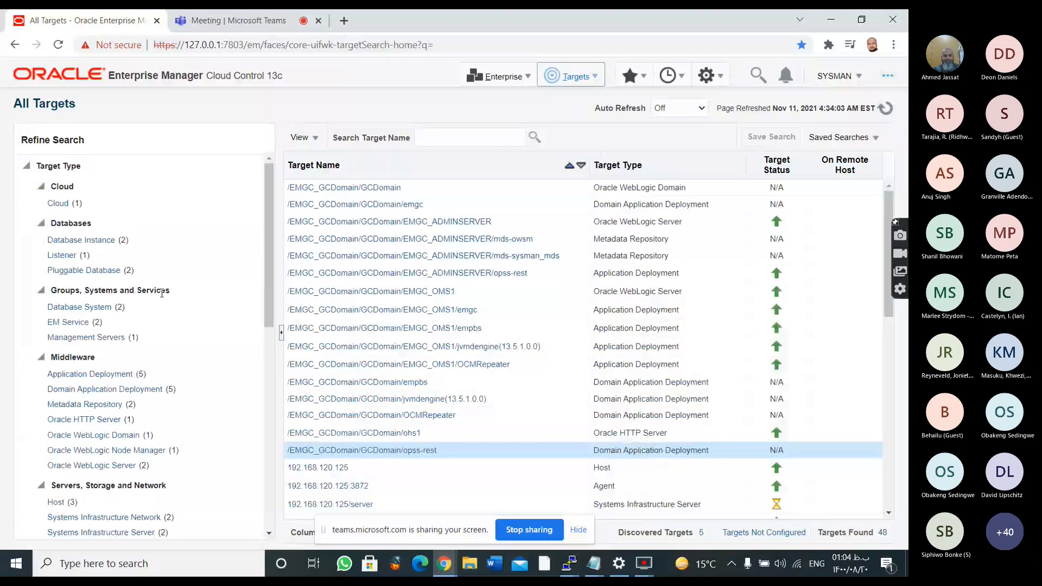
pyautogui.scroll(-7, 162, 293)
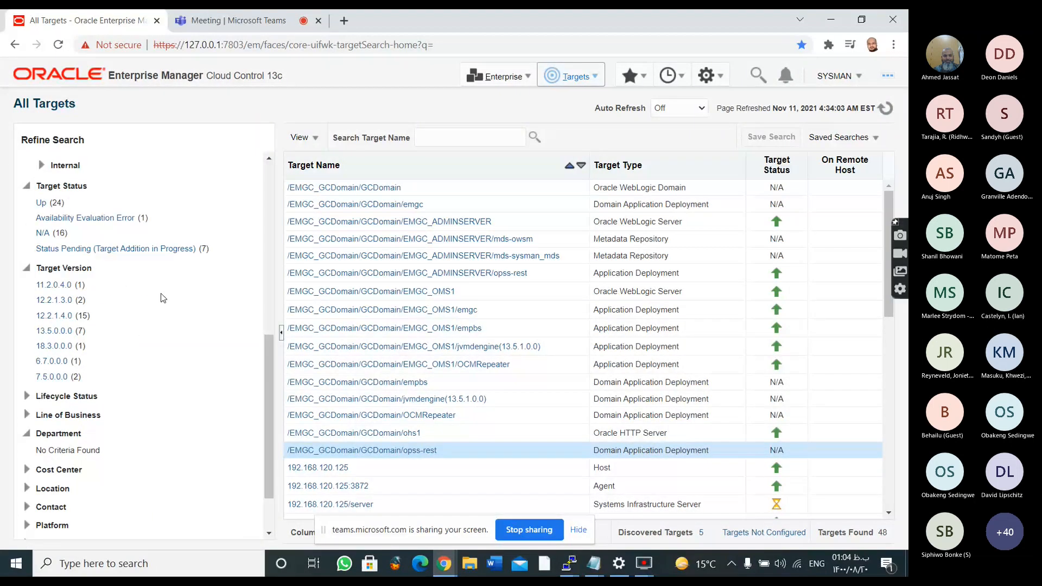
pyautogui.scroll(-2, 161, 298)
pyautogui.click(27, 441)
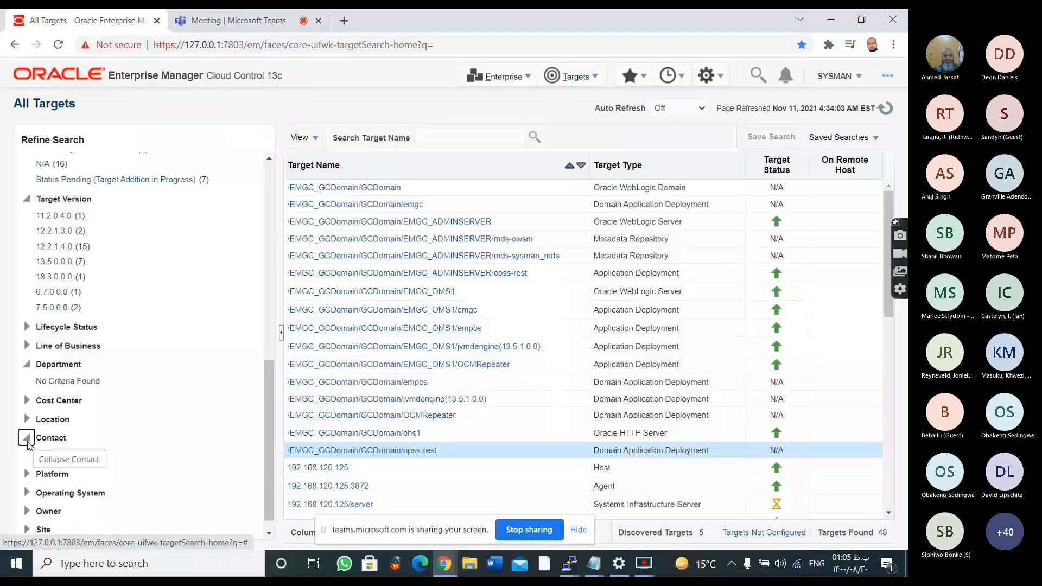
pyautogui.scroll(10, 44, 188)
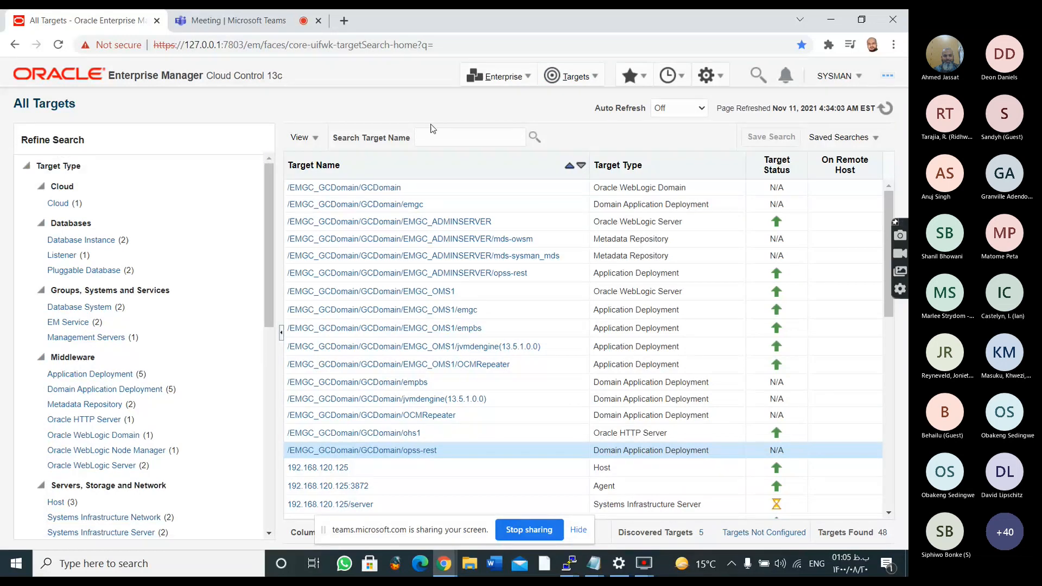
# Look through the enterprise-wide Monitoring, Job, Reports, Configuration and My Oracle Support options and open the Monitoring Templates page
pyautogui.click(499, 77)
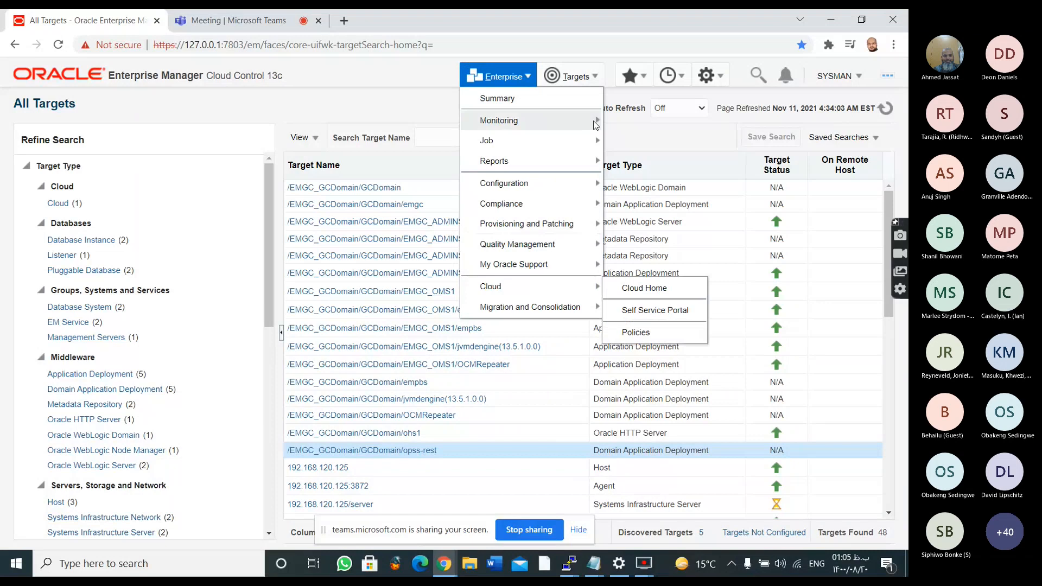
pyautogui.moveTo(596, 125)
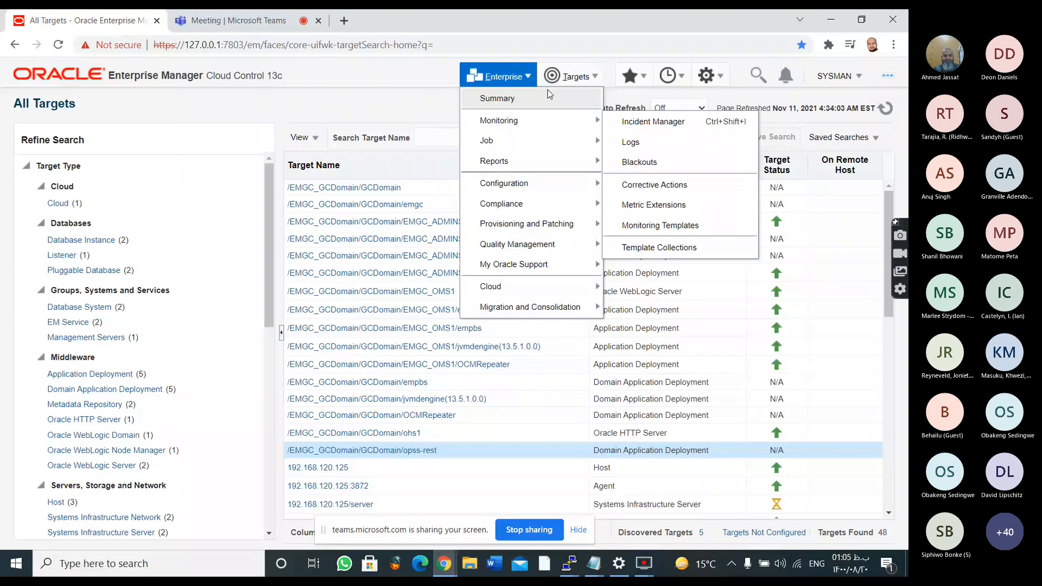
pyautogui.moveTo(509, 172)
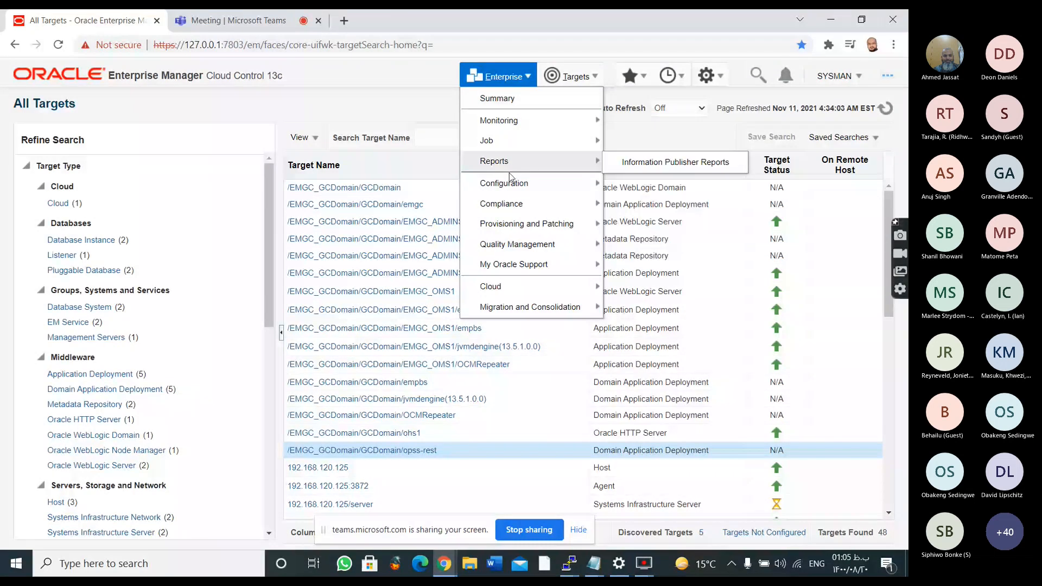
pyautogui.moveTo(518, 274)
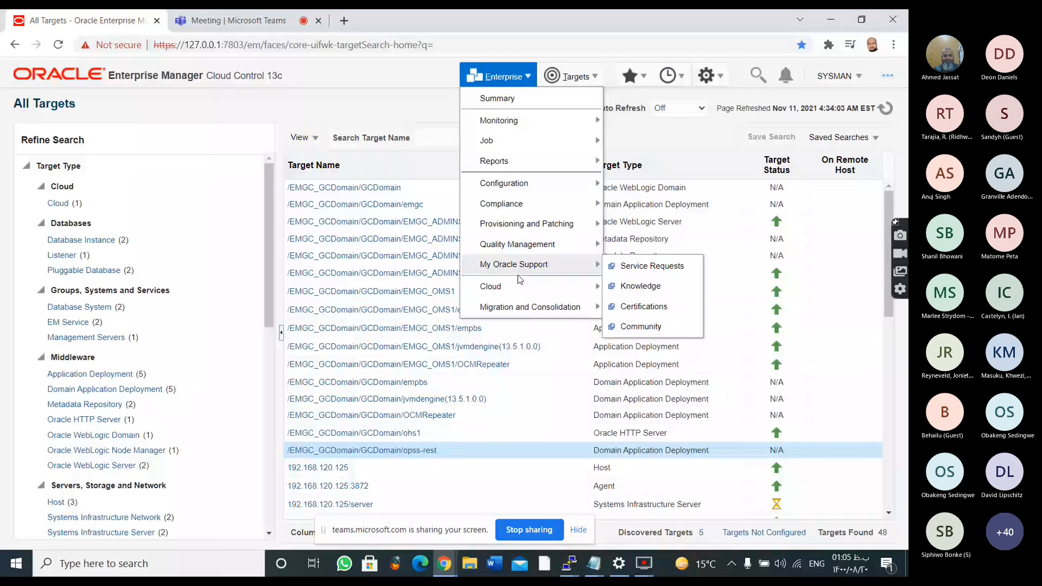
pyautogui.moveTo(533, 193)
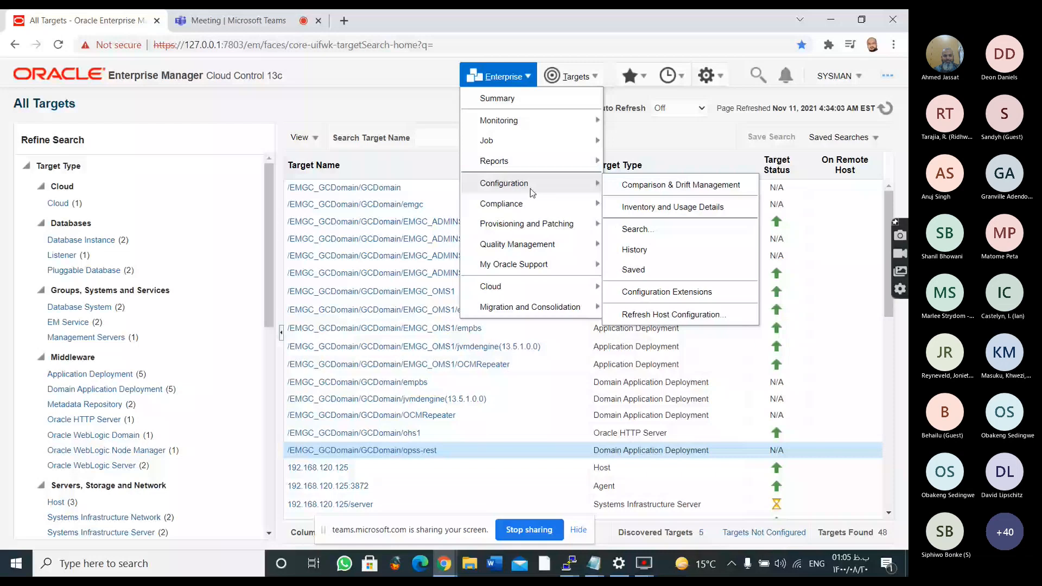
pyautogui.moveTo(547, 149)
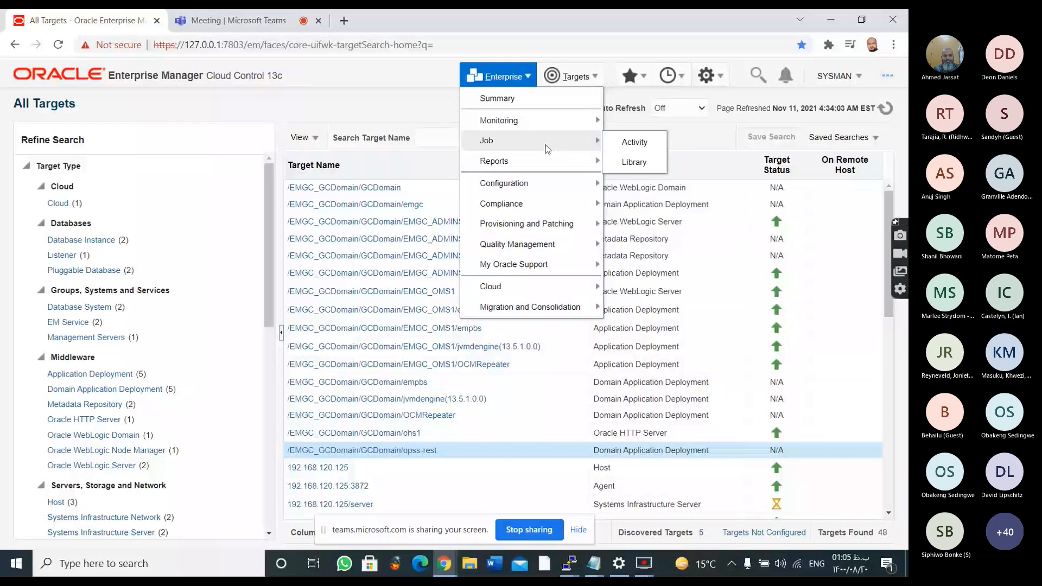
pyautogui.moveTo(531, 130)
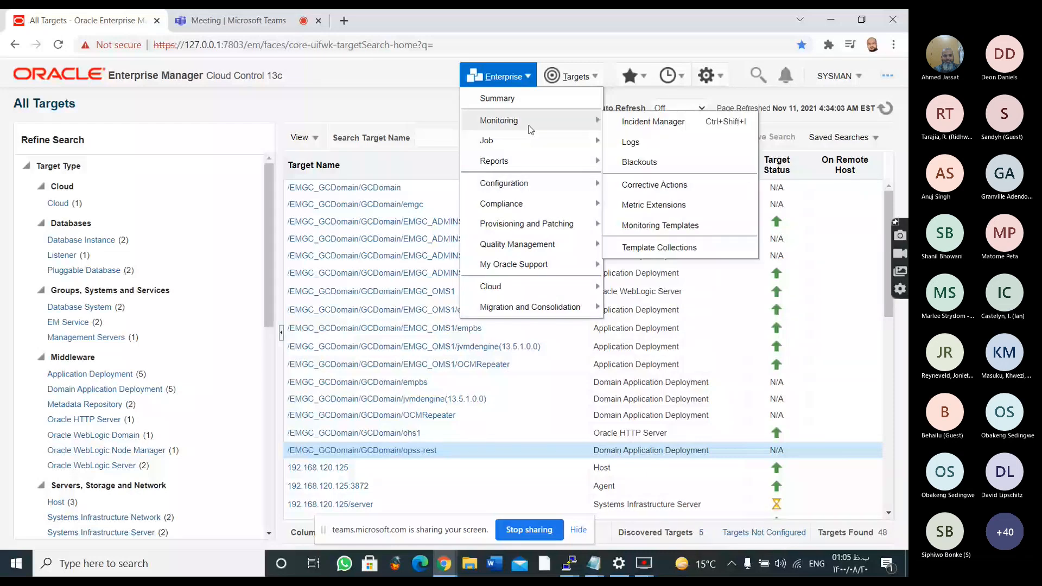
pyautogui.click(641, 159)
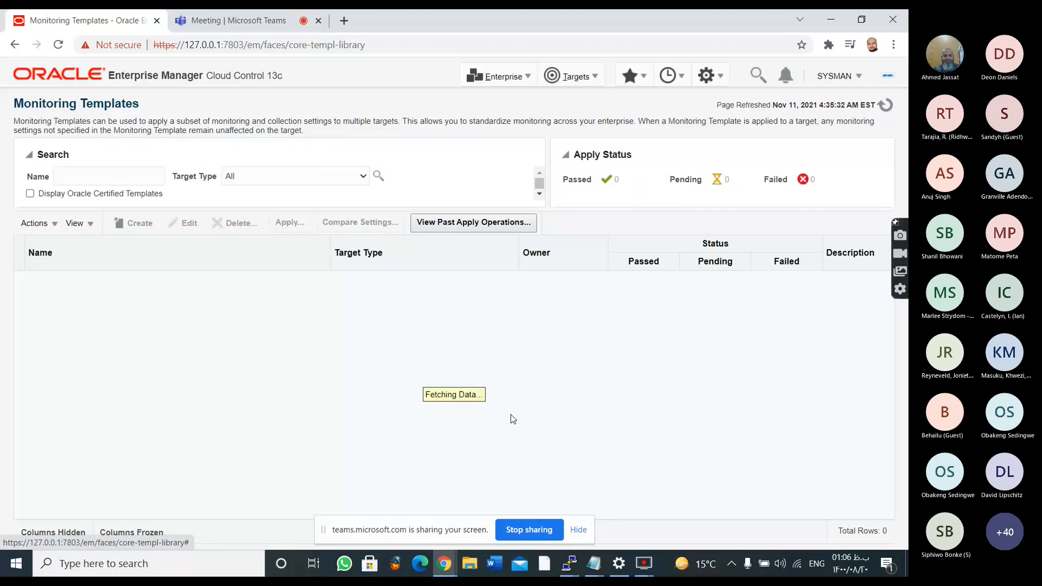
# Switch to the edited Notepad login notes and copy the three drop_caches commands from the end
pyautogui.click(444, 564)
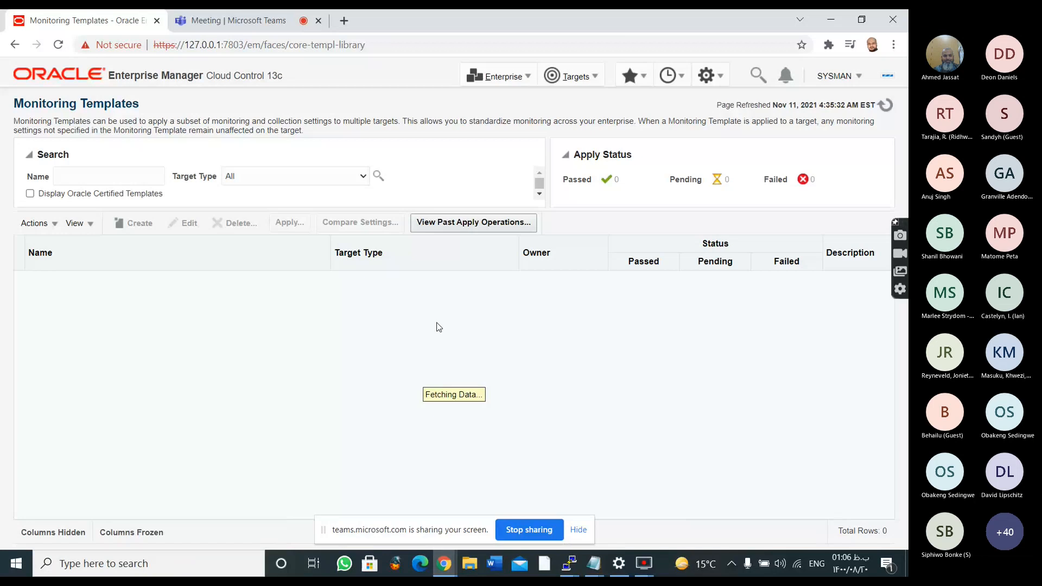
pyautogui.click(594, 563)
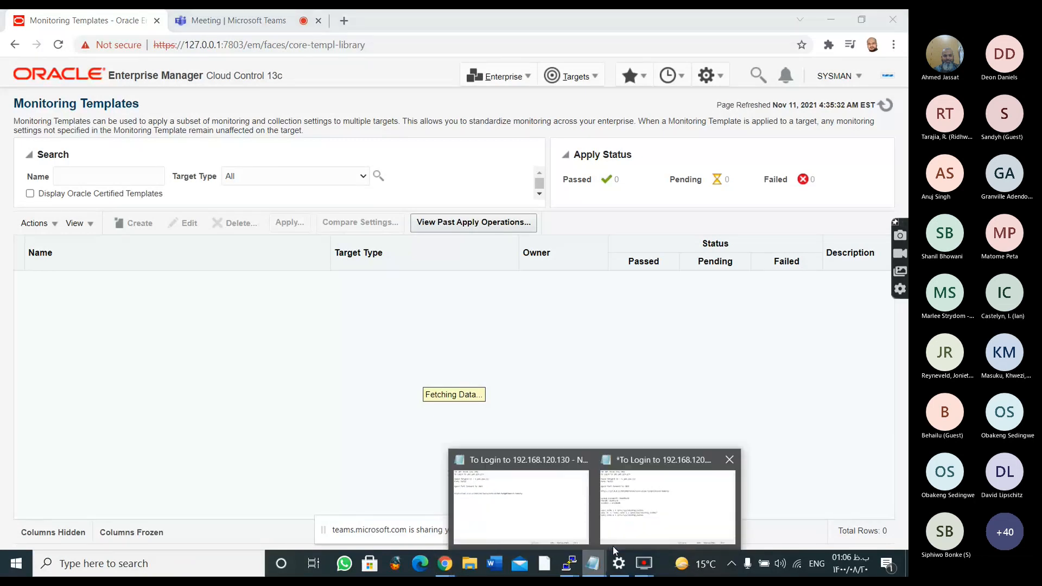
pyautogui.click(613, 545)
pyautogui.moveTo(342, 374); pyautogui.dragTo(134, 341)
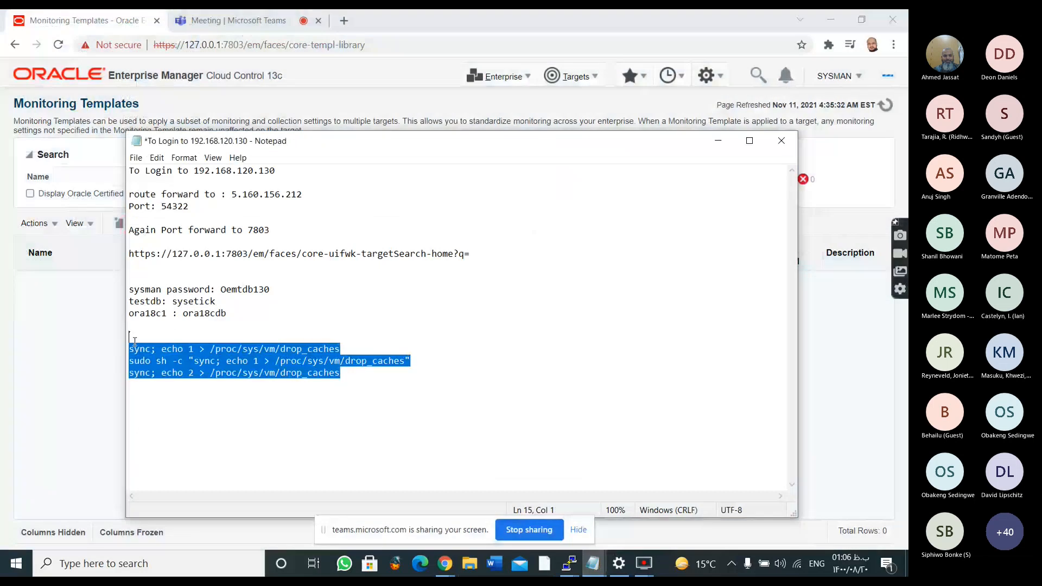
pyautogui.click(713, 145)
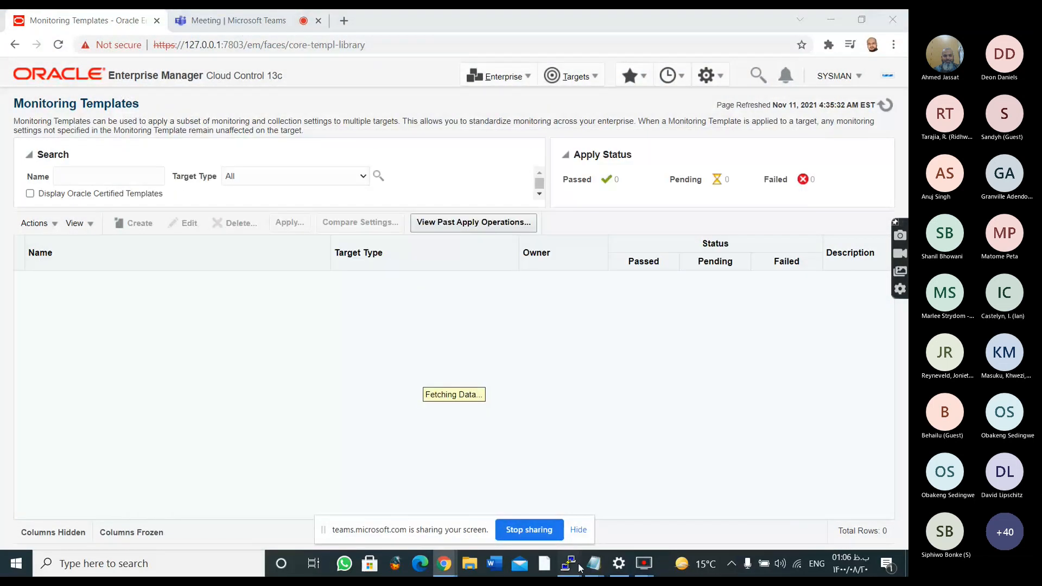
# Switch to the oemdb PuTTY session, run the three copied sync and drop_caches commands as root, and return to the browser
pyautogui.moveTo(580, 568)
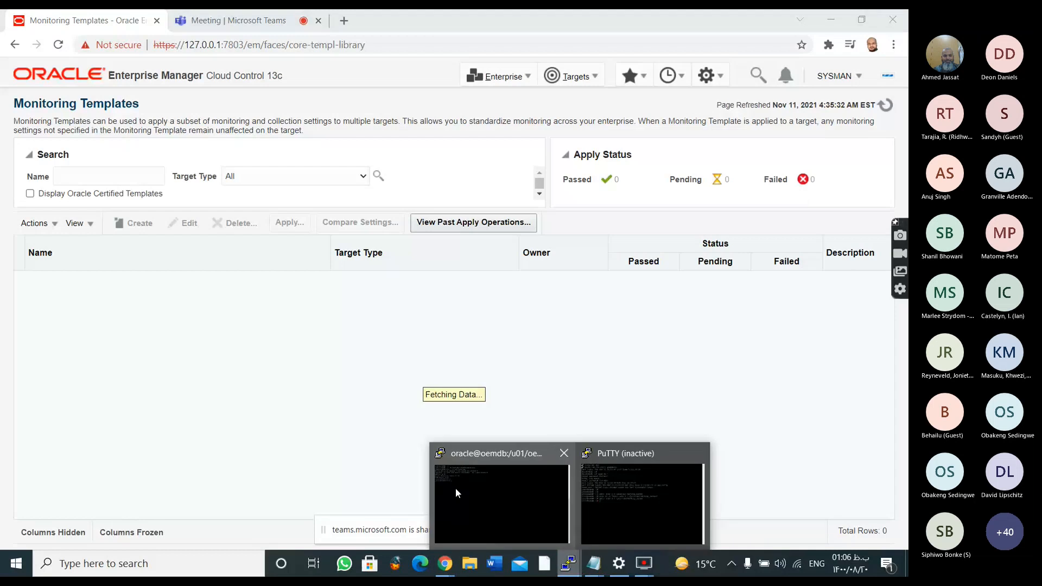
pyautogui.click(455, 487)
pyautogui.rightClick(457, 133)
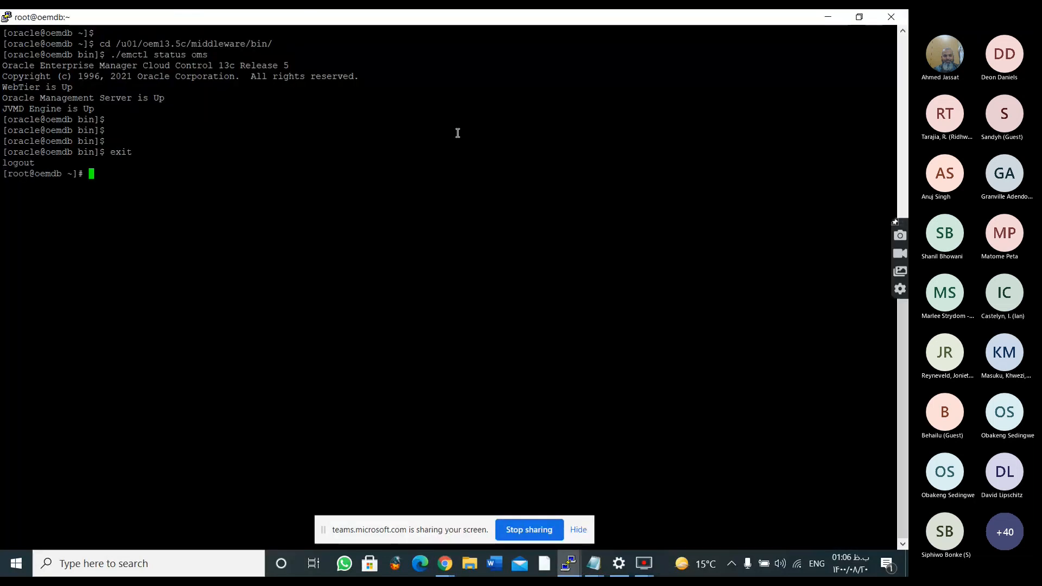
pyautogui.rightClick(407, 142)
pyautogui.press('Return')
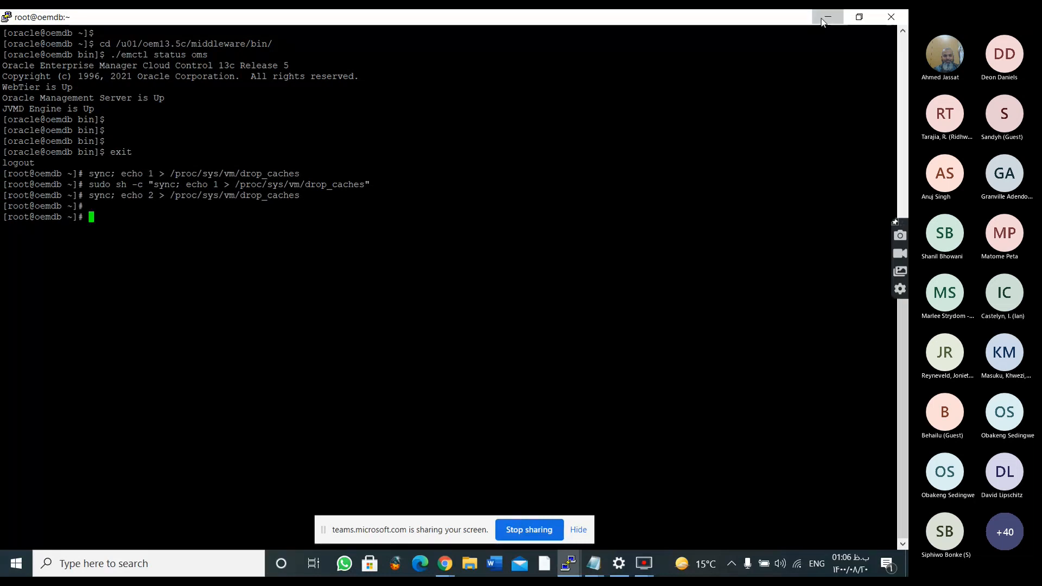
pyautogui.click(823, 22)
# Look through the enterprise-wide Configuration, Quality Management and Cloud options and try to reopen the Monitoring Templates page
pyautogui.click(574, 76)
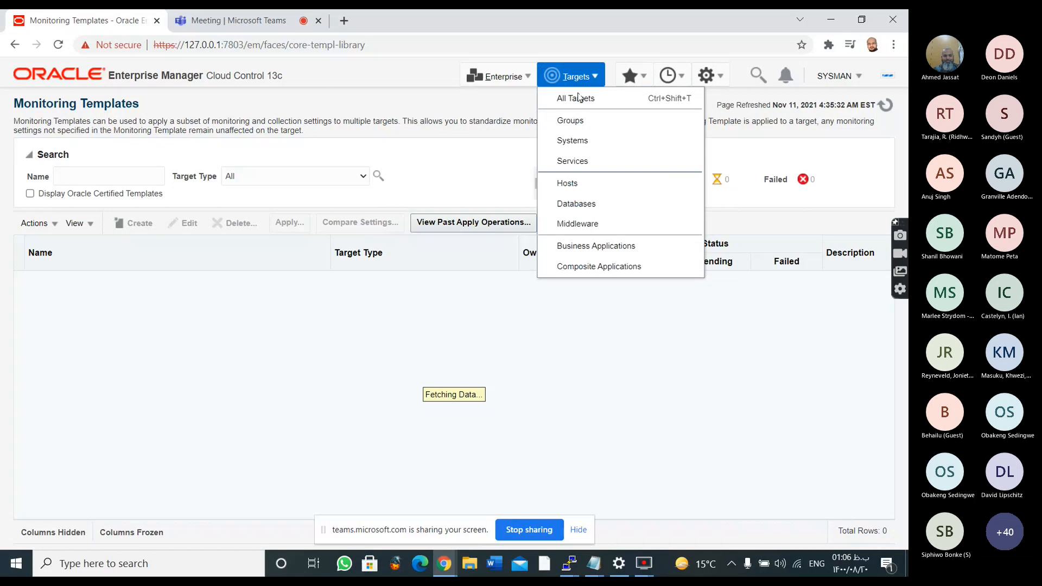
pyautogui.click(498, 76)
pyautogui.moveTo(537, 183)
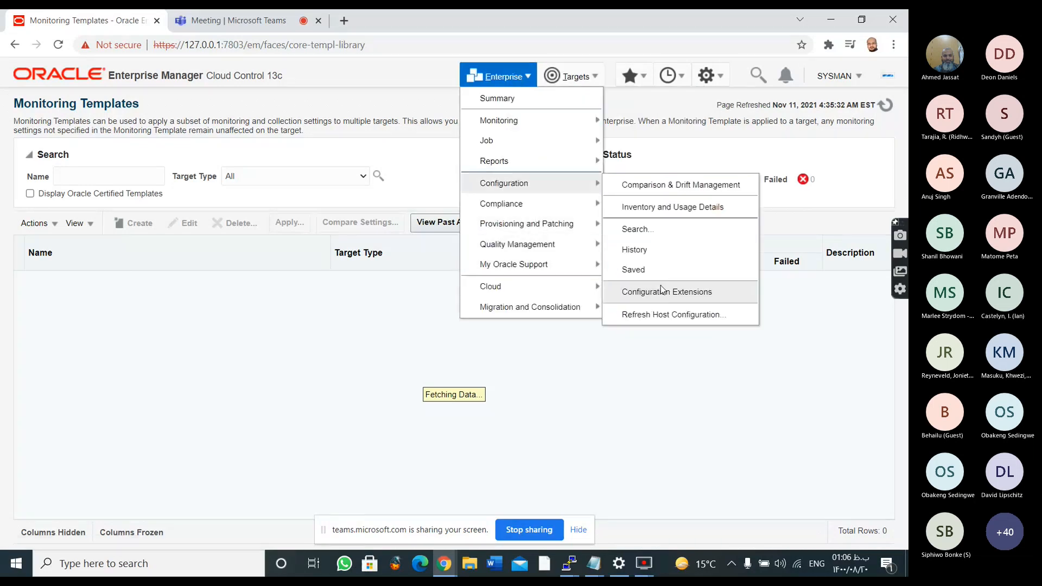
pyautogui.moveTo(592, 264)
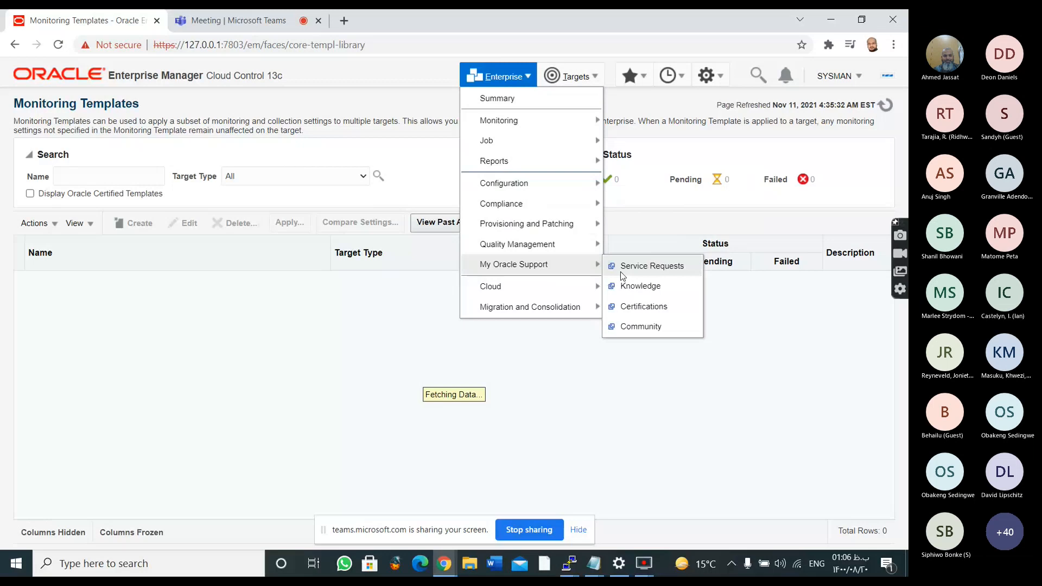
pyautogui.moveTo(547, 241)
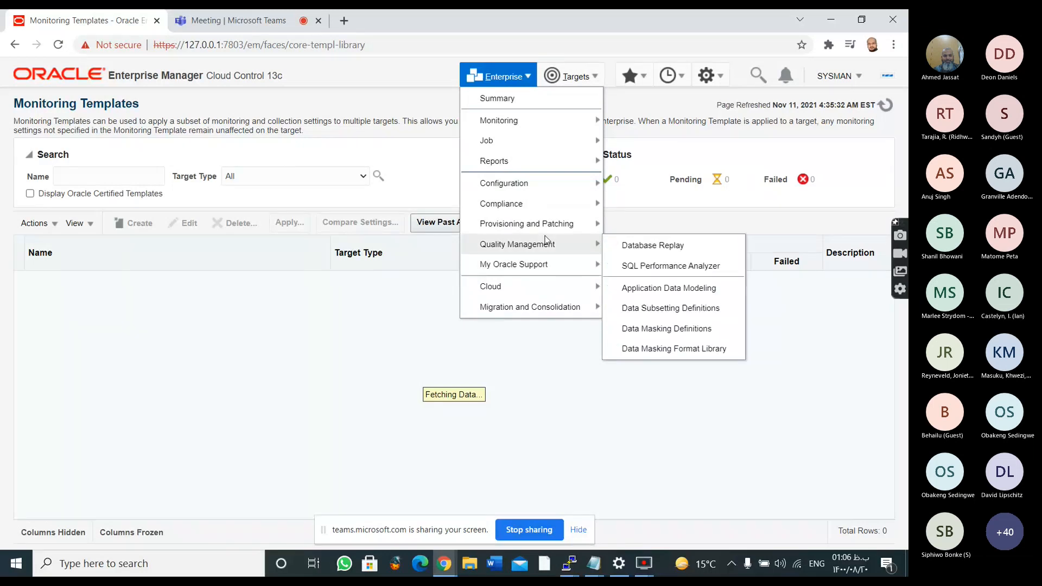
pyautogui.moveTo(552, 293)
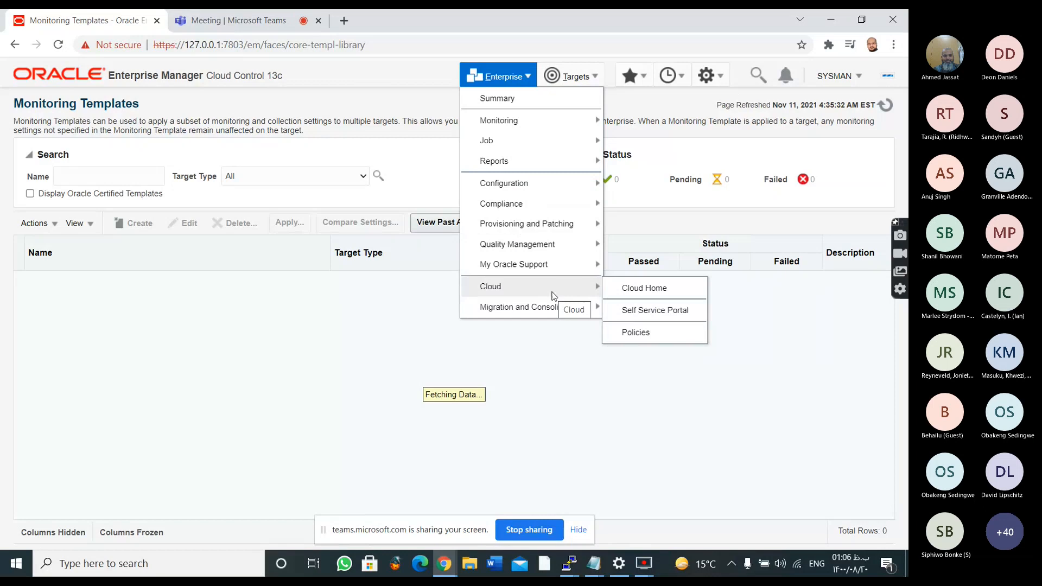
pyautogui.moveTo(575, 121)
pyautogui.click(657, 224)
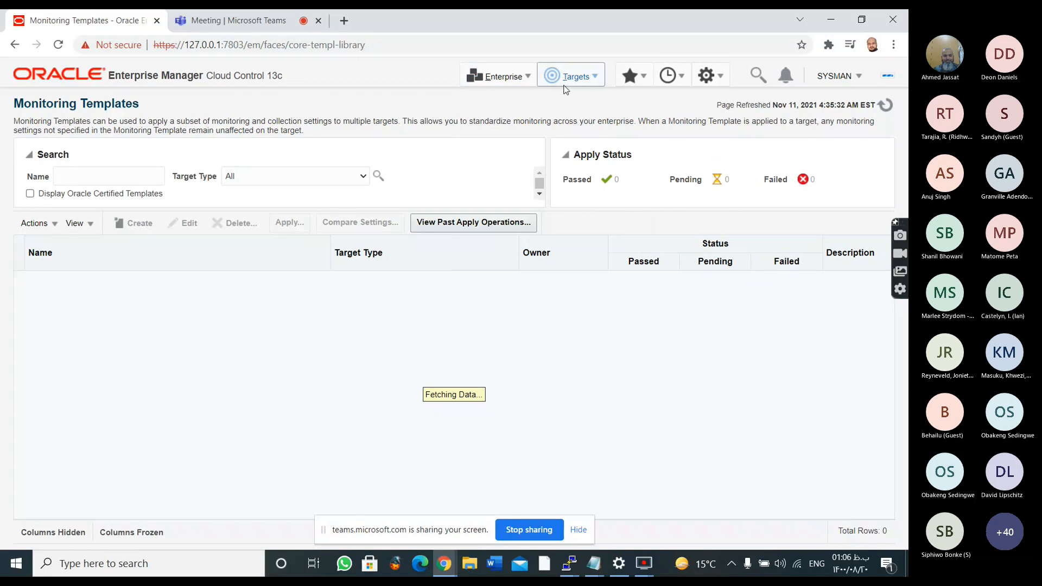
# Open the Enterprise Summary page, return to Monitoring Templates and start creating a new template
pyautogui.click(262, 44)
pyautogui.click(495, 134)
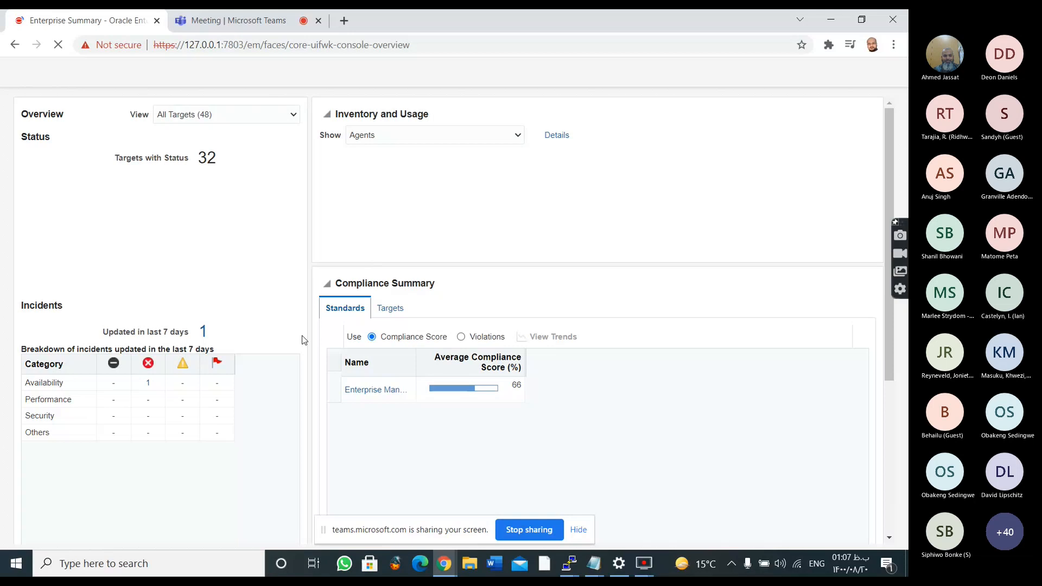
pyautogui.click(499, 76)
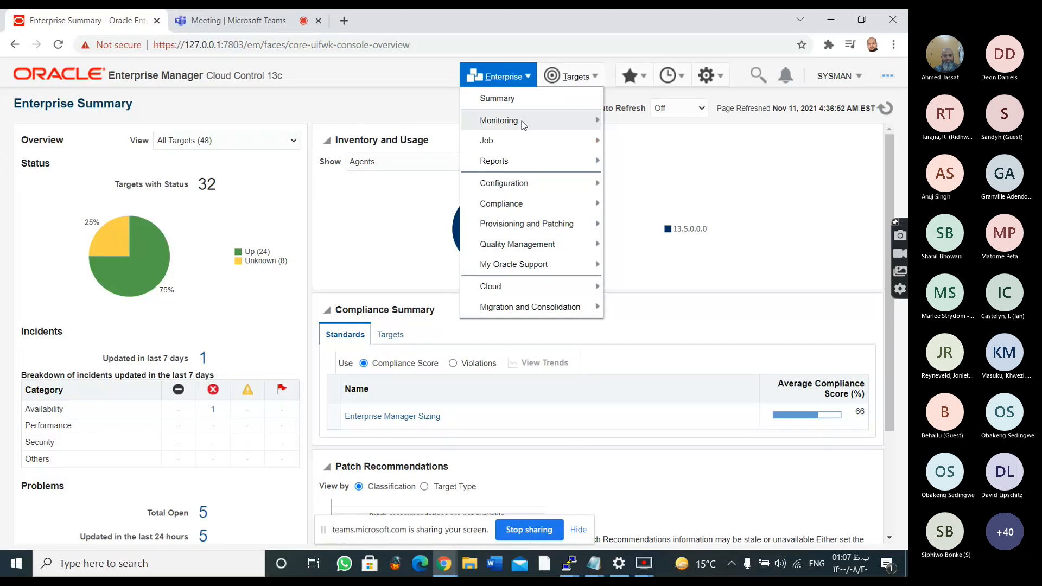
pyautogui.moveTo(522, 121)
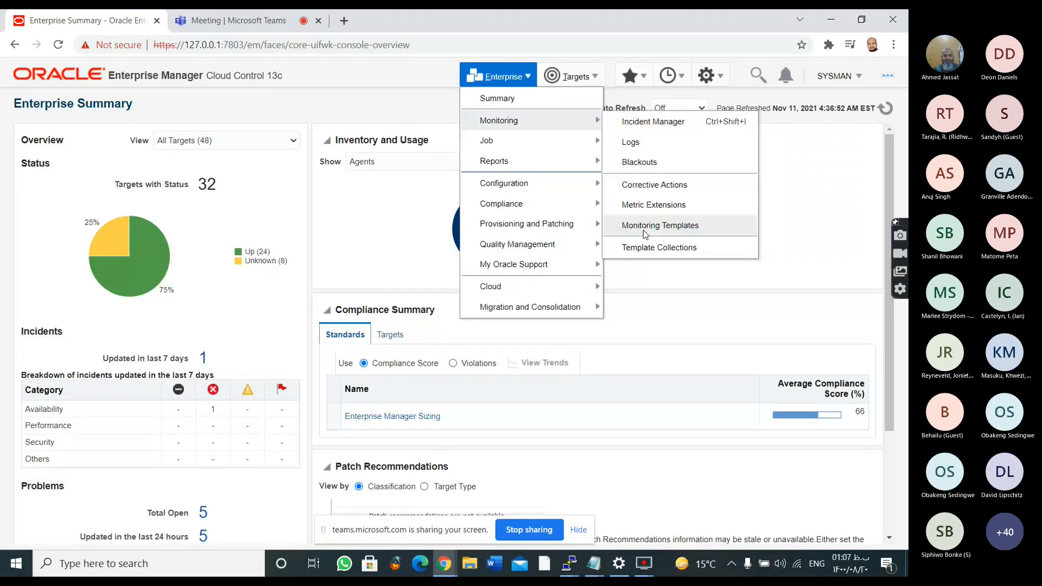
pyautogui.click(645, 225)
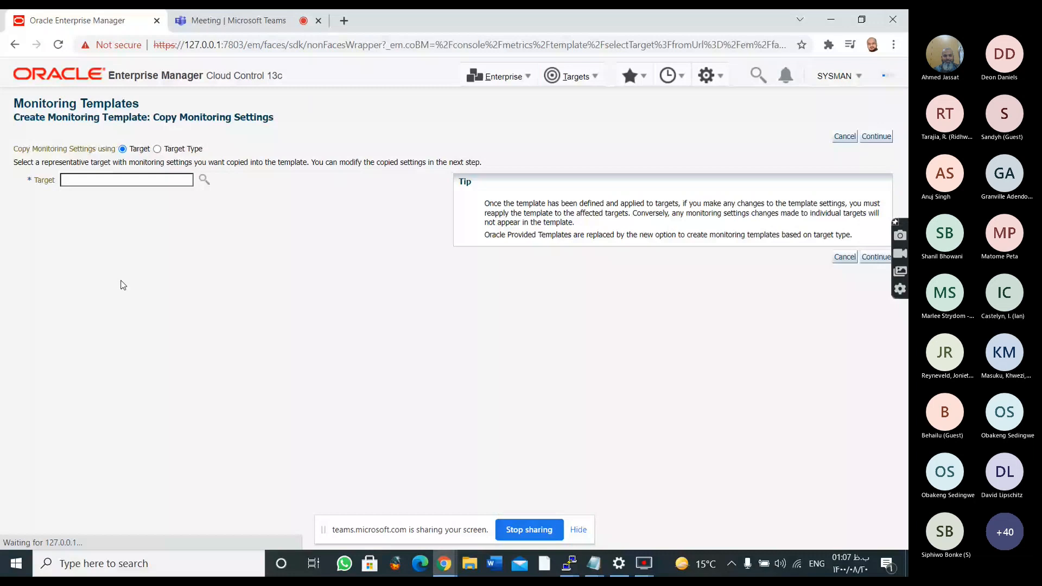
# Search for Database Instance targets, choose ora18c1 as the source of the copied monitoring settings, and continue to the template details
pyautogui.click(204, 180)
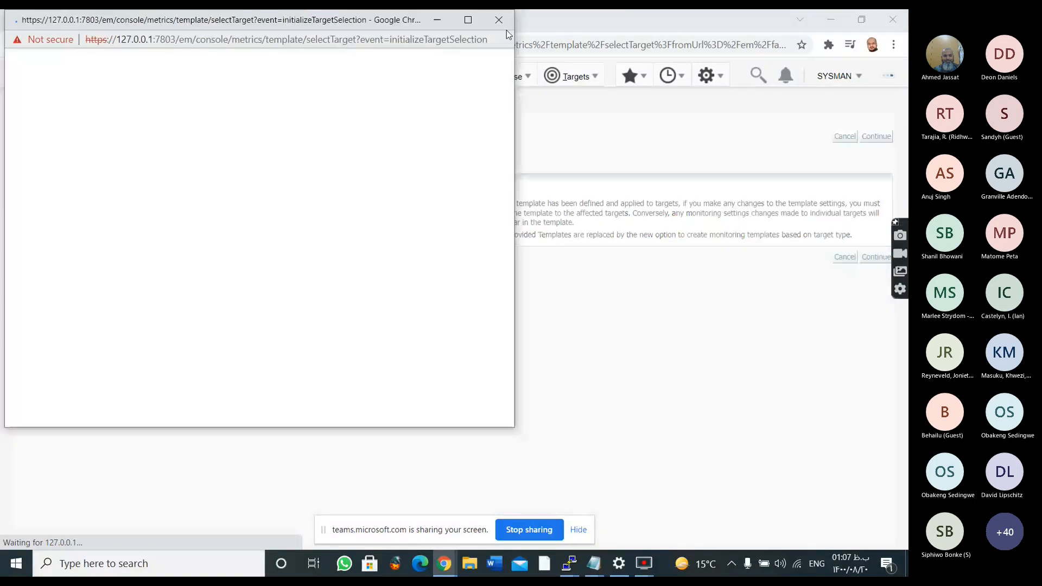
pyautogui.click(499, 19)
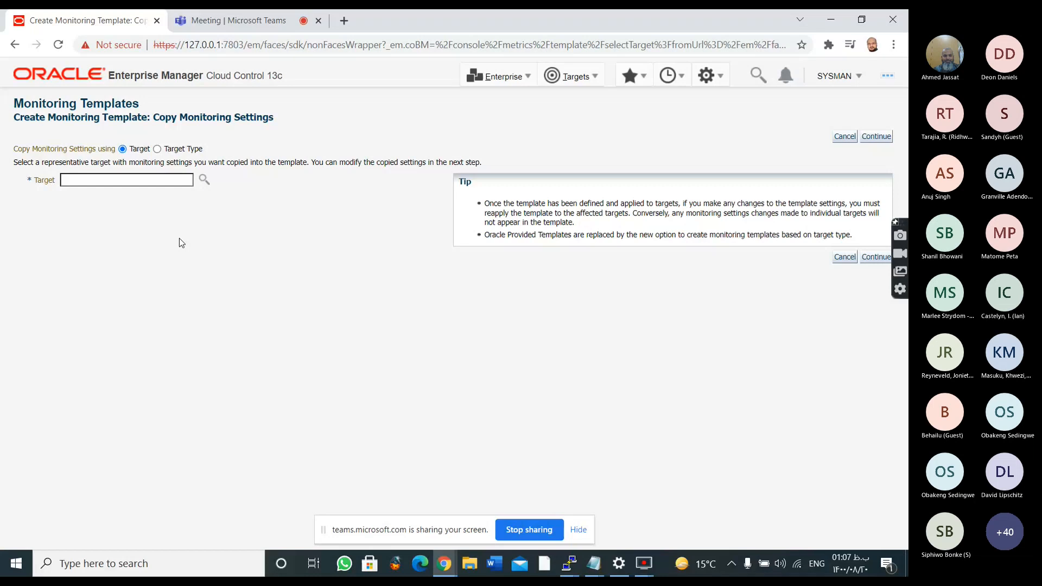
pyautogui.click(204, 180)
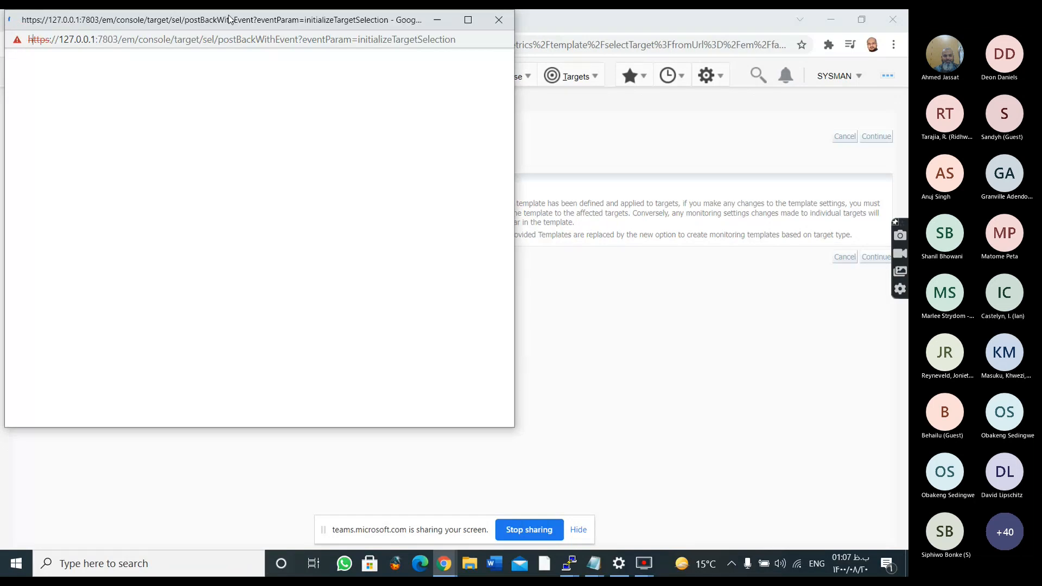
pyautogui.moveTo(228, 20); pyautogui.dragTo(259, 34)
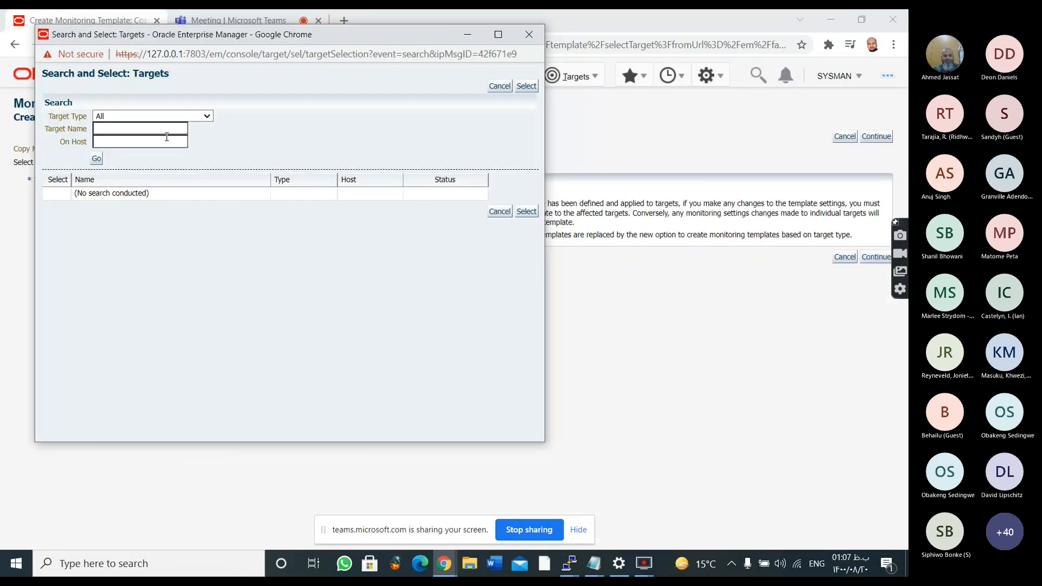
pyautogui.click(522, 86)
pyautogui.click(136, 116)
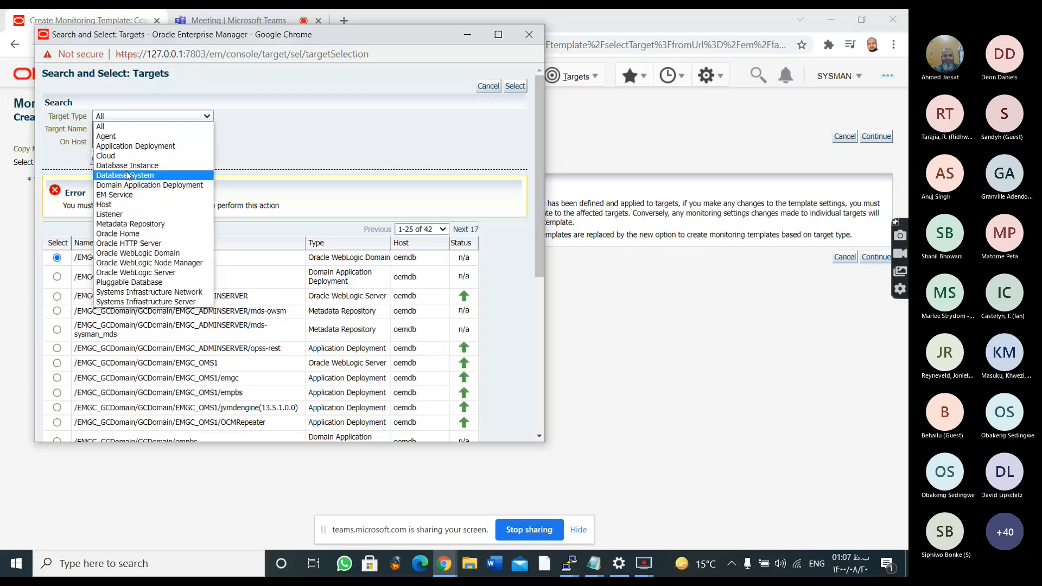
pyautogui.click(108, 165)
pyautogui.click(101, 159)
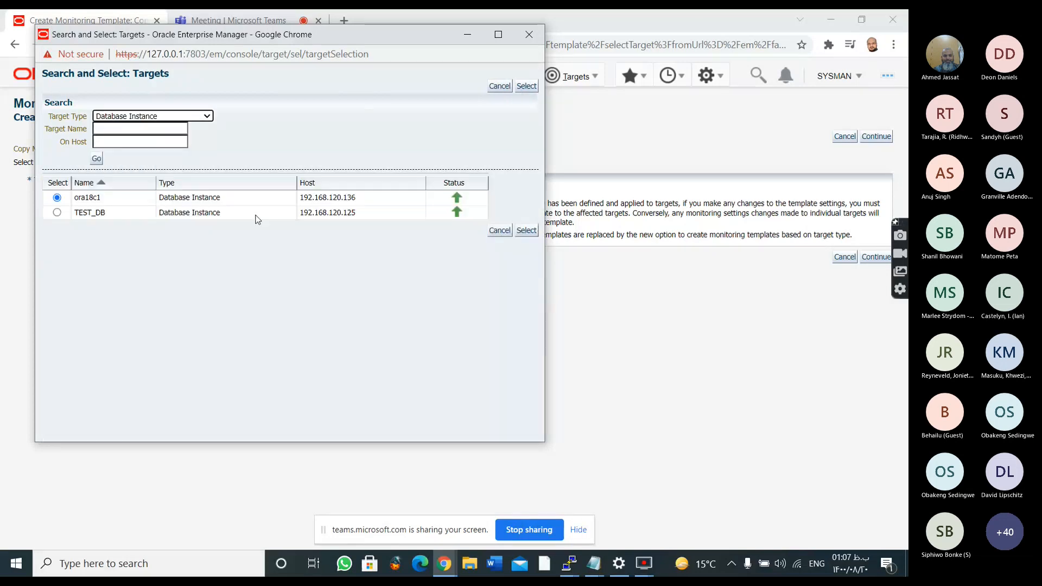
pyautogui.click(526, 231)
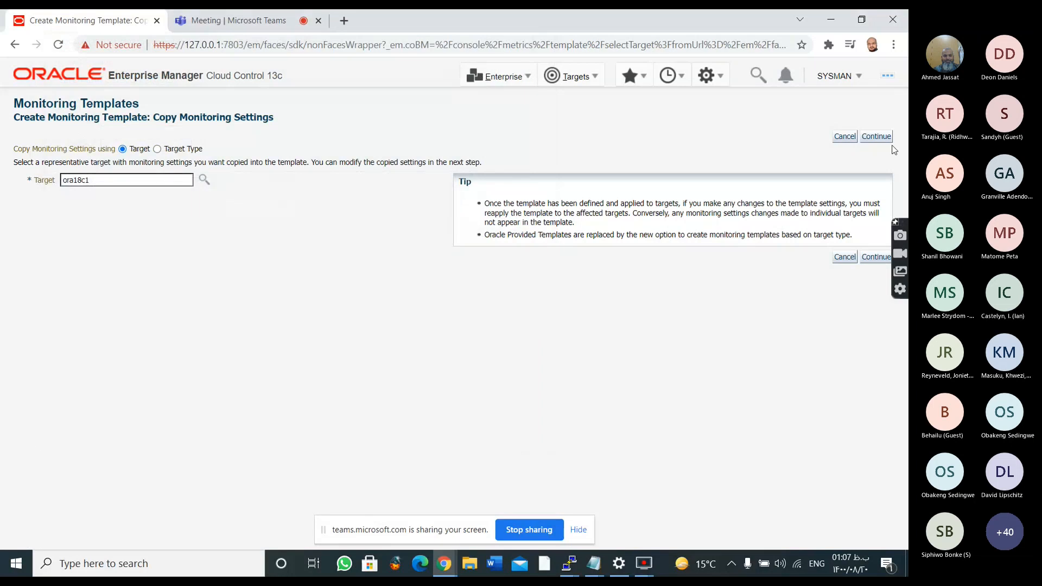
pyautogui.click(876, 136)
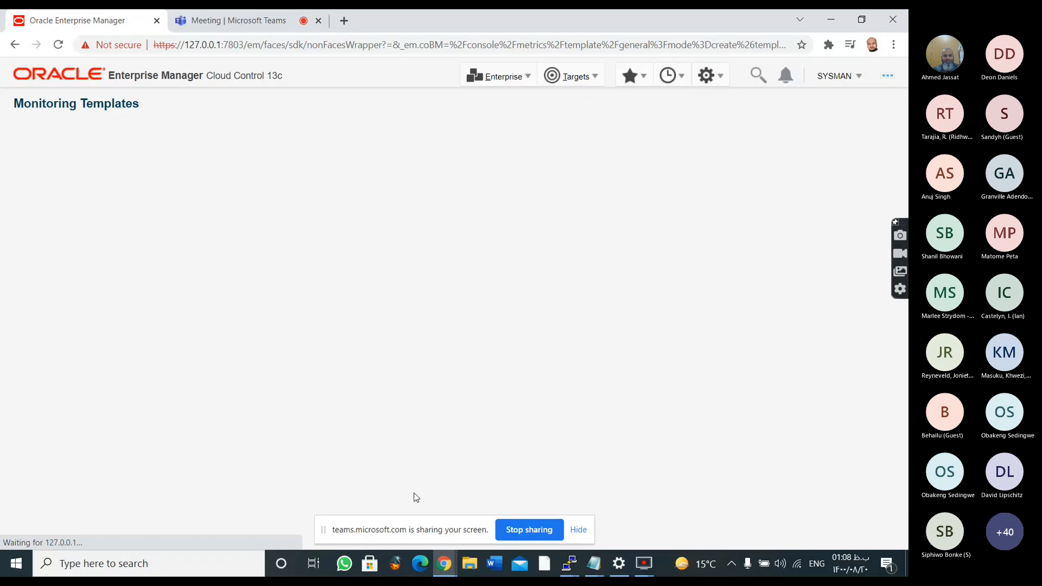
# Name the monitoring template ora18c_monitor and enter ora18c_monitor as its description
pyautogui.click(187, 195)
pyautogui.write('ora18c')
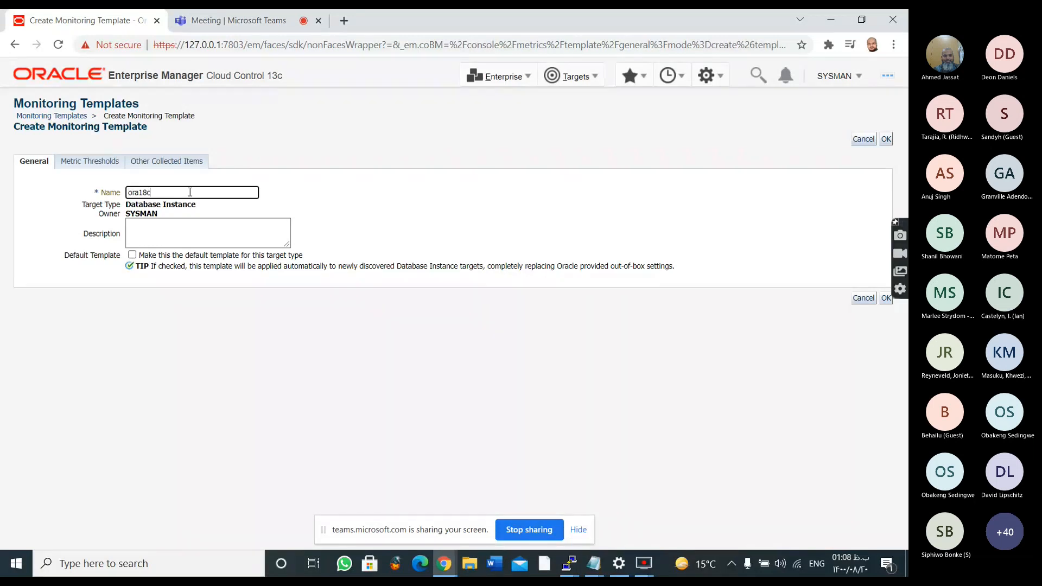
pyautogui.write('_monitor')
pyautogui.press('Tab')
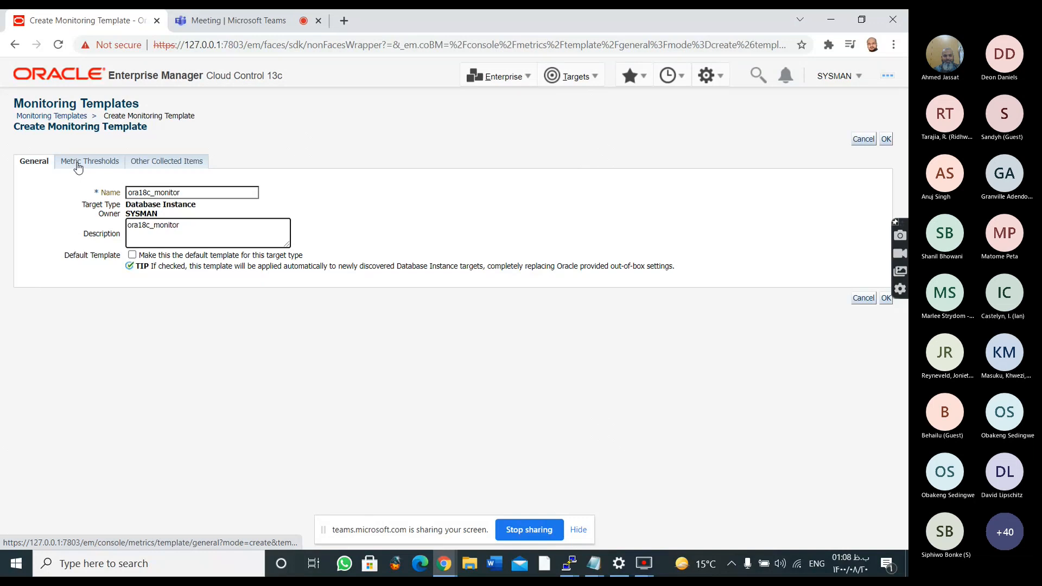
# Open the template's metric thresholds and examine the Alert Log, Alert Log Error Status and Archive Area metrics
pyautogui.click(96, 167)
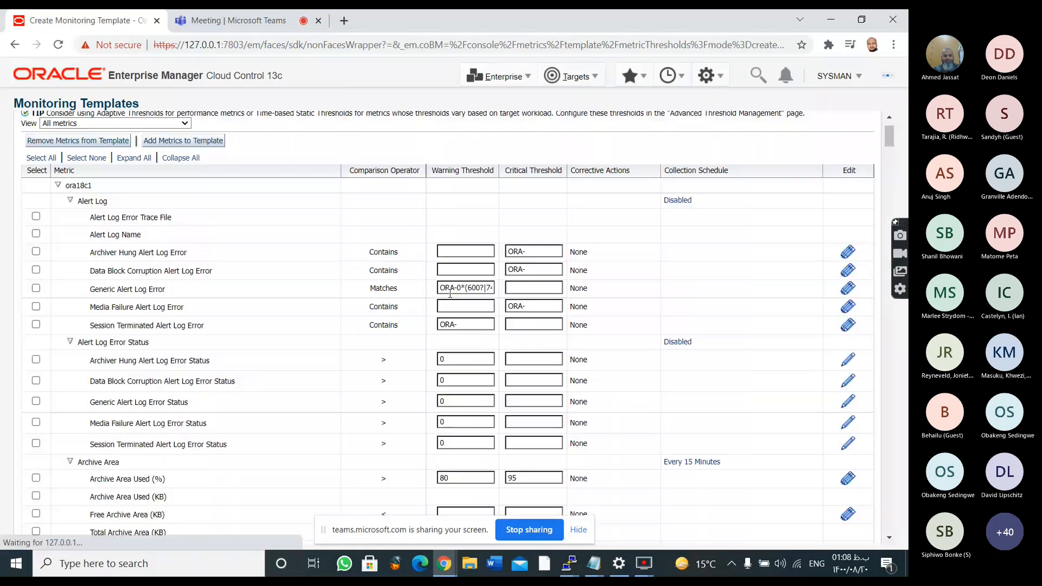
pyautogui.scroll(-3, 389, 327)
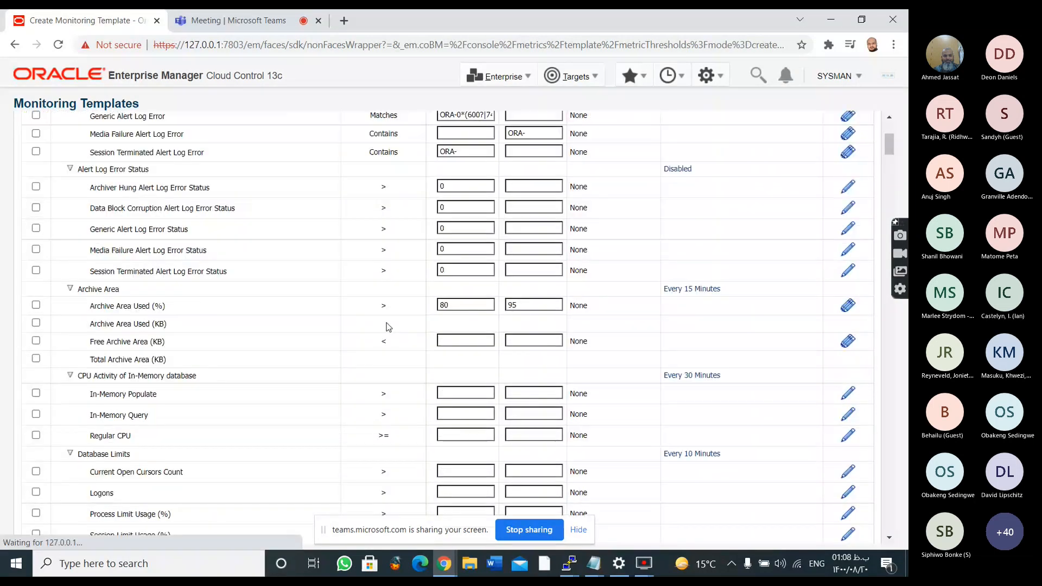
pyautogui.scroll(-3, 389, 327)
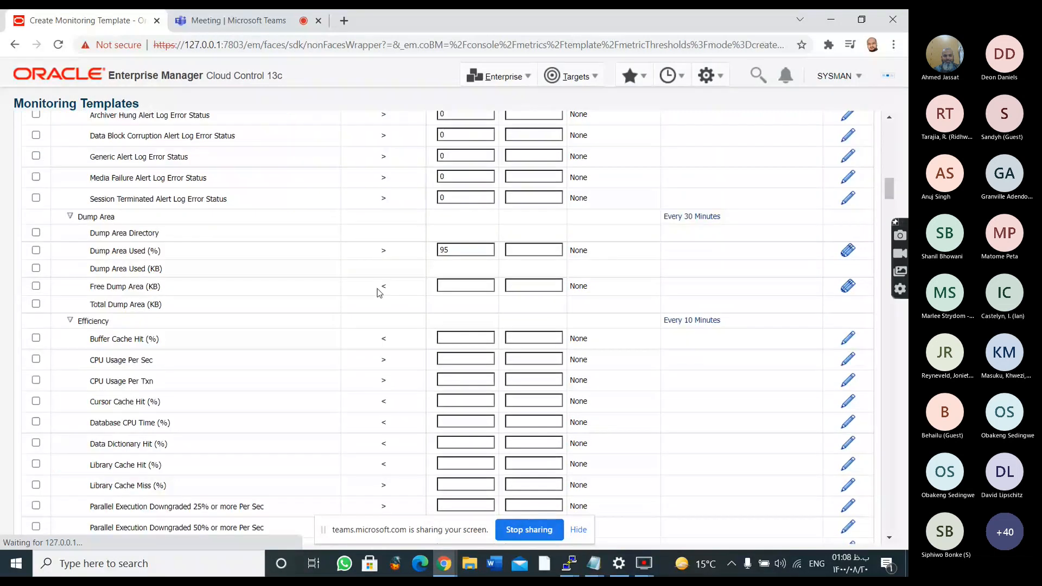
pyautogui.scroll(15, 379, 293)
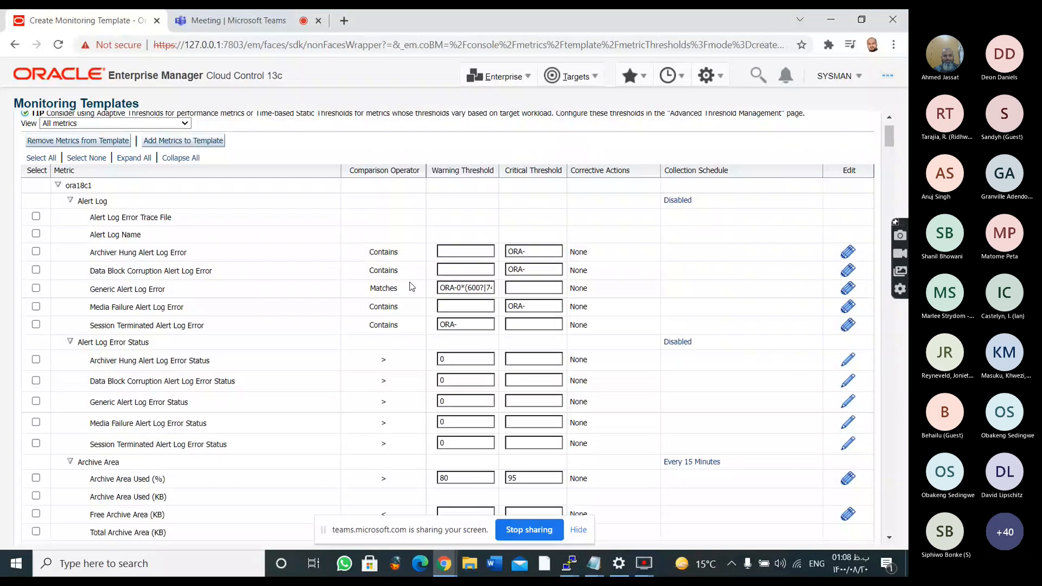
pyautogui.moveTo(116, 253); pyautogui.dragTo(242, 260)
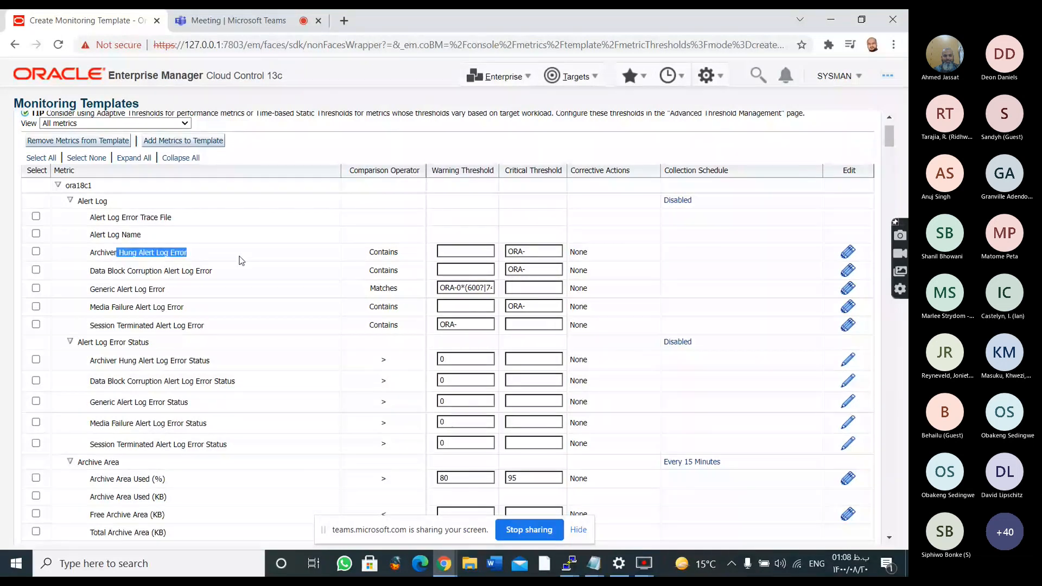
pyautogui.click(242, 260)
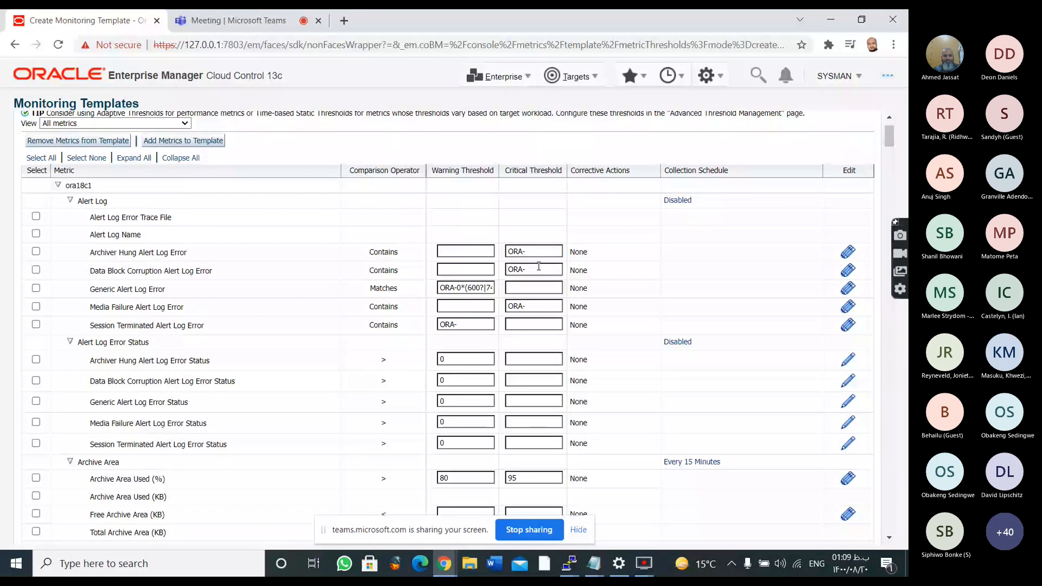
pyautogui.moveTo(89, 270); pyautogui.dragTo(189, 271)
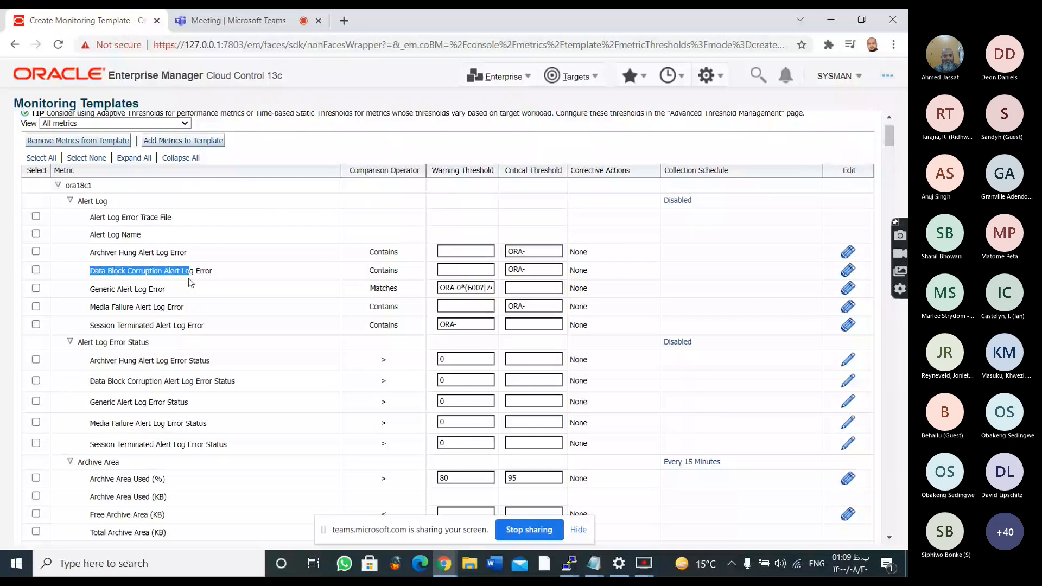
pyautogui.click(472, 310)
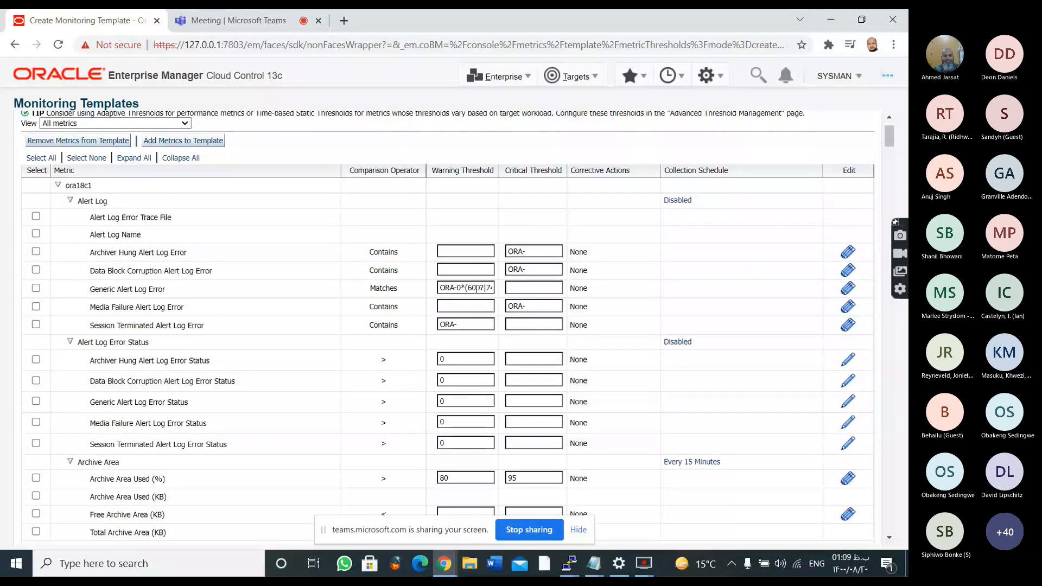
pyautogui.click(478, 288)
pyautogui.scroll(-1, 485, 286)
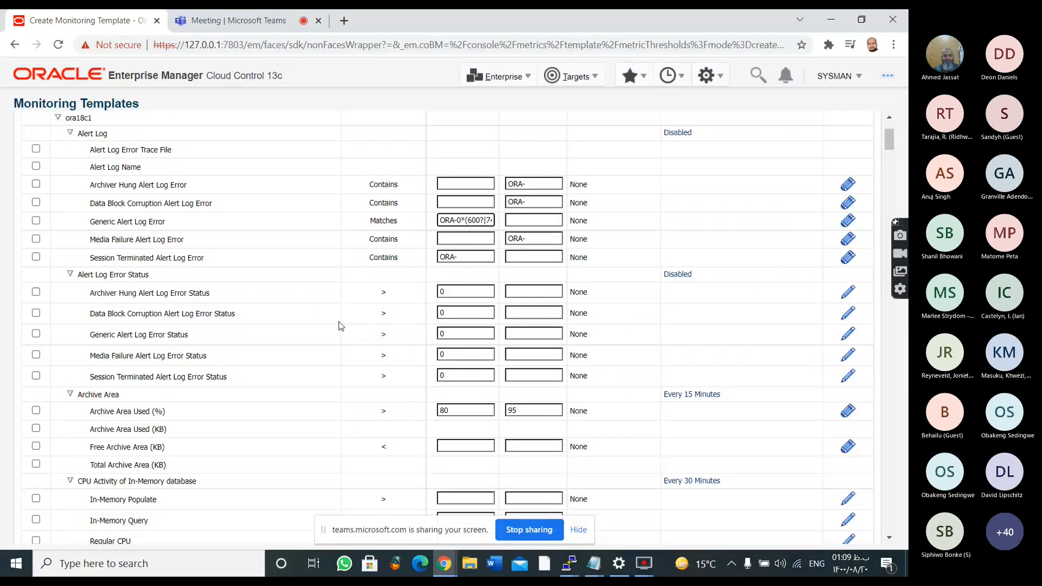
pyautogui.scroll(-2, 340, 324)
pyautogui.scroll(2, 339, 325)
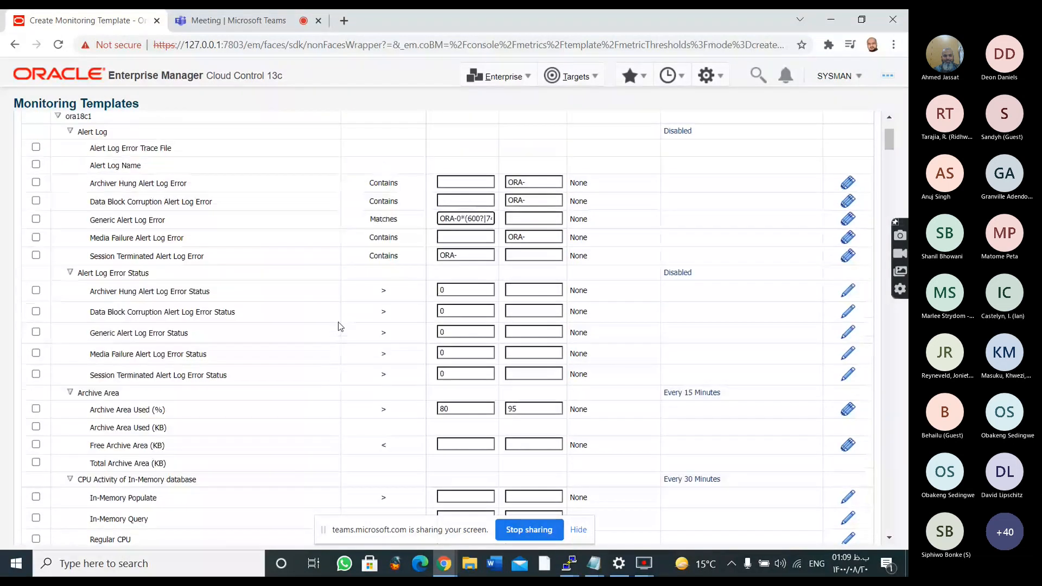
# Set the Archive Area Used (%) warning threshold to 85 and its critical threshold to 90
pyautogui.scroll(-2, 338, 323)
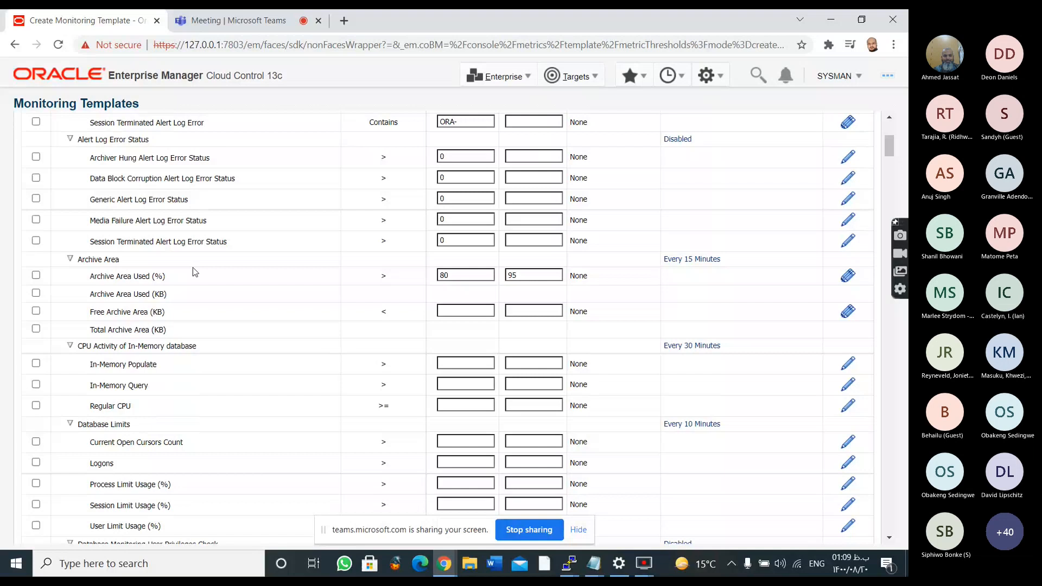
pyautogui.doubleClick(460, 271)
pyautogui.press('BackSpace')
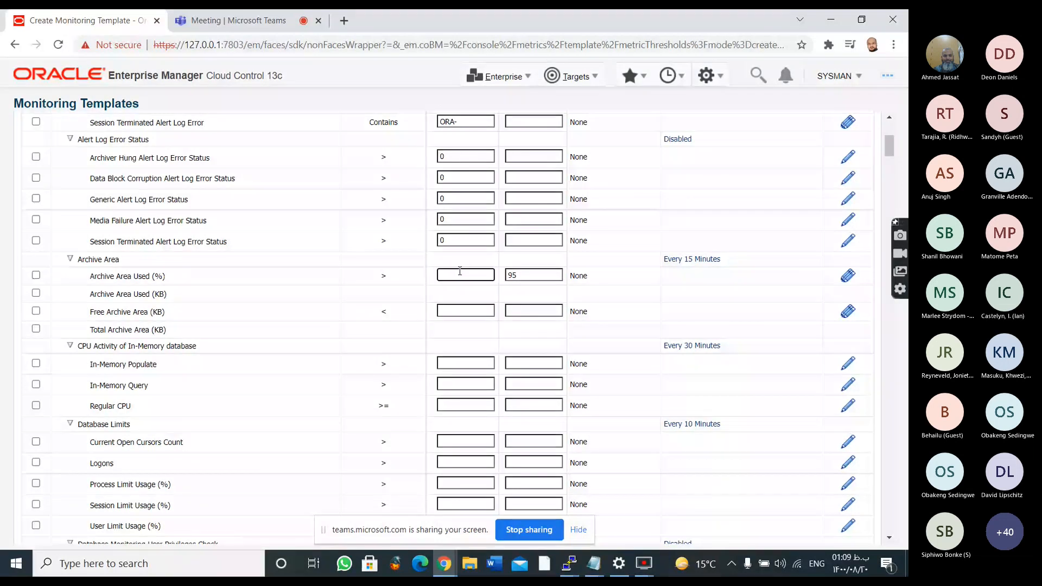
pyautogui.write('85')
pyautogui.doubleClick(536, 270)
pyautogui.write('90')
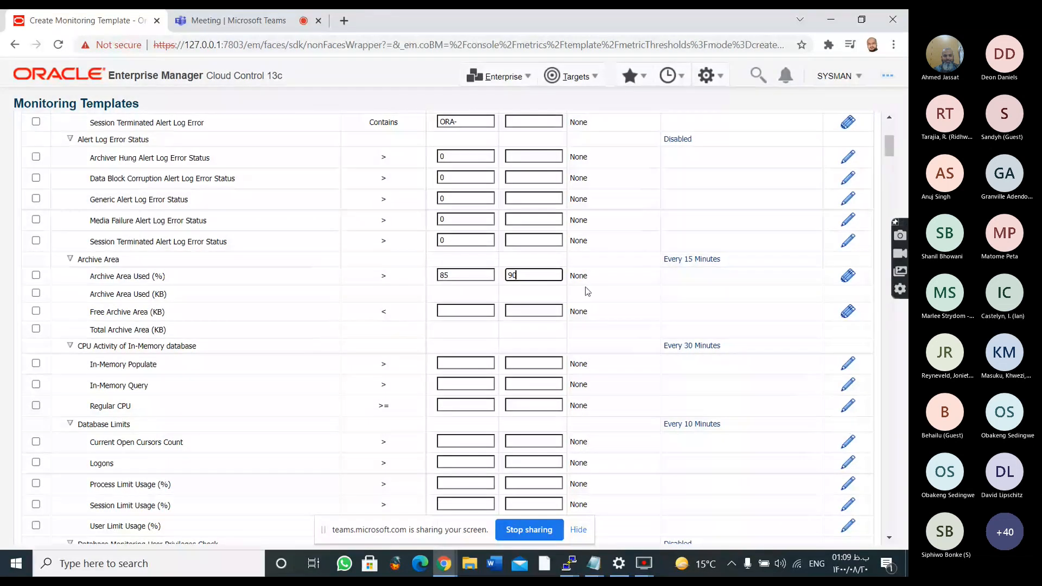
# Examine the template's metric thresholds from Archive Area and Database Limits through the backup metrics to Memory Usage
pyautogui.scroll(-1, 569, 324)
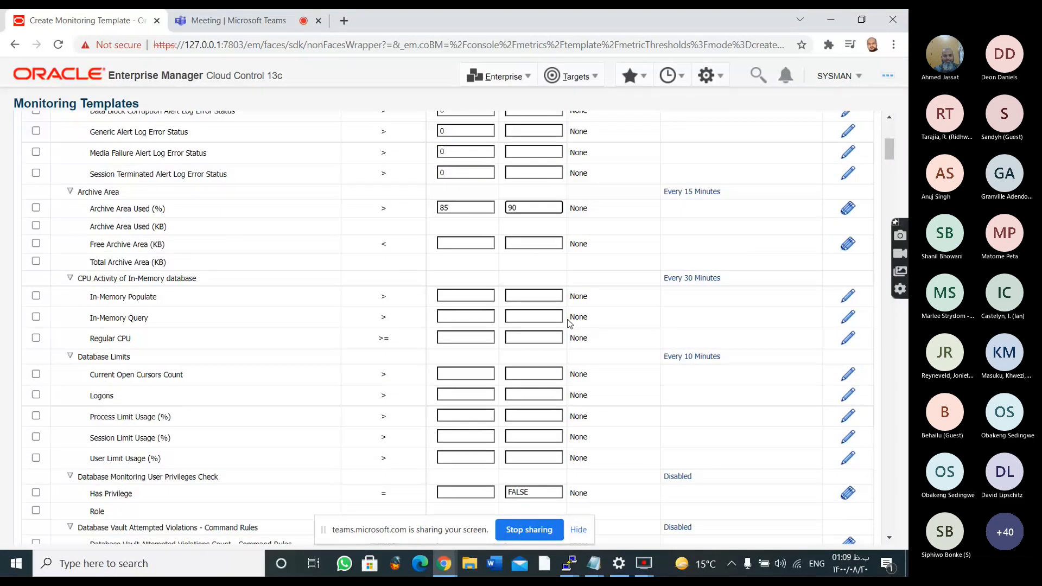
pyautogui.scroll(-4, 568, 323)
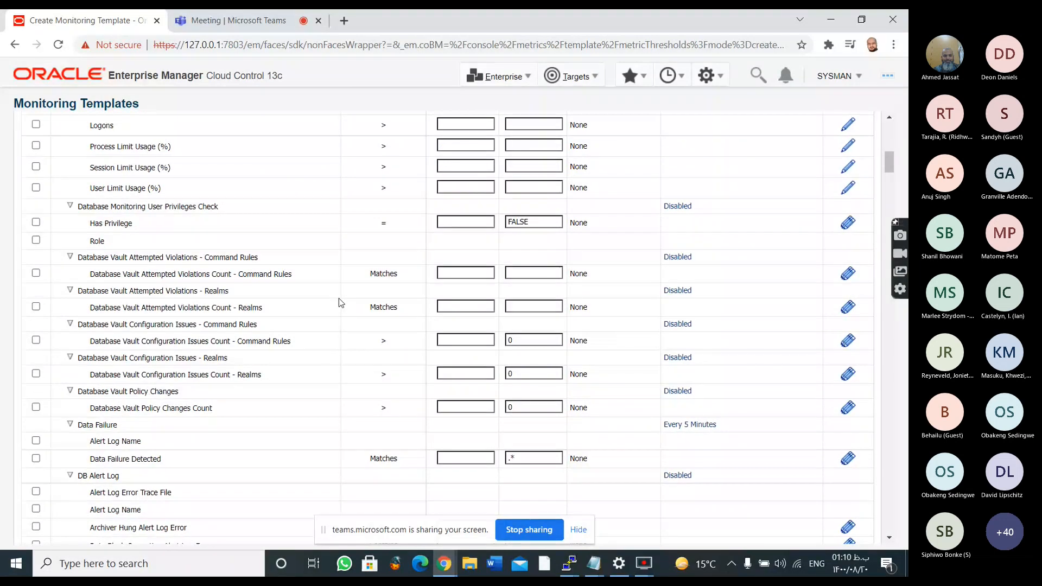
pyautogui.scroll(-3, 338, 303)
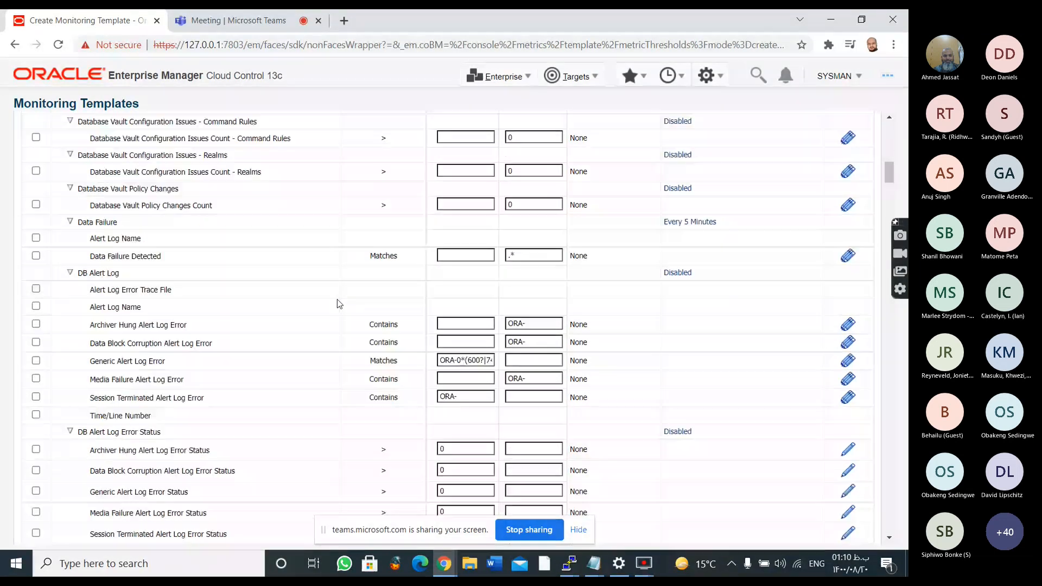
pyautogui.scroll(-4, 337, 300)
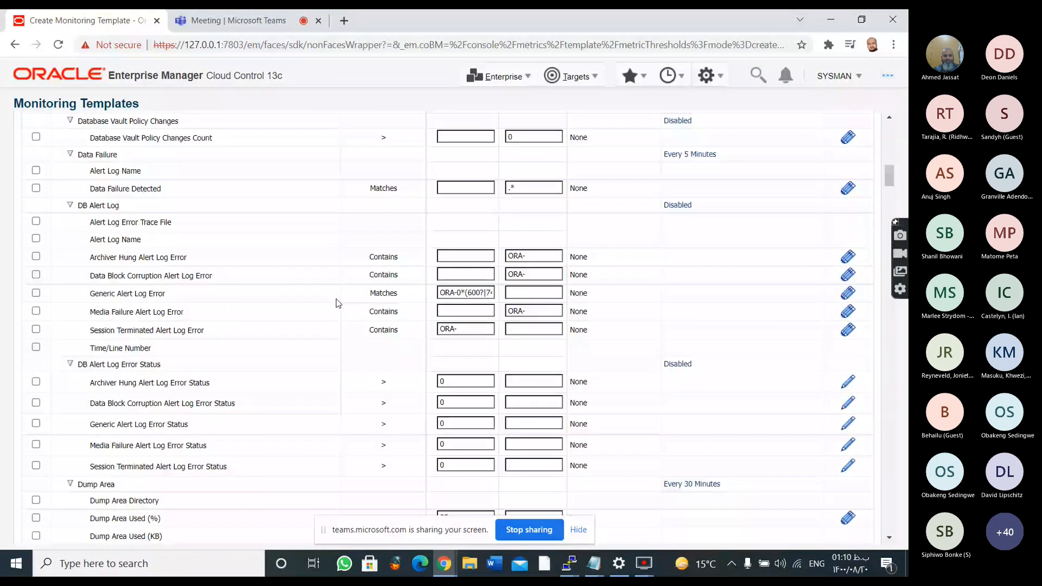
pyautogui.scroll(-3, 310, 329)
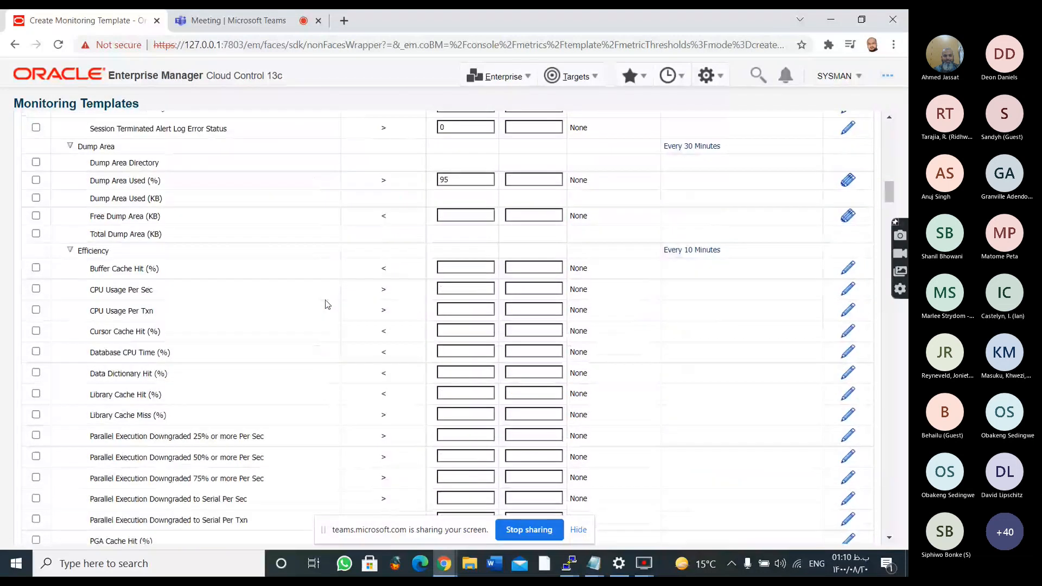
pyautogui.scroll(-20, 327, 304)
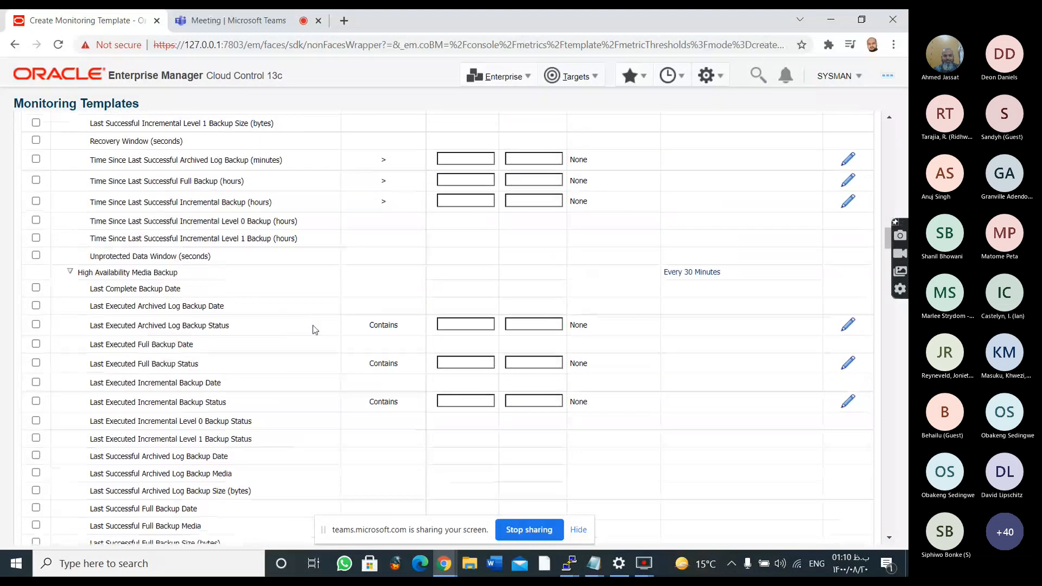
pyautogui.scroll(-3, 313, 329)
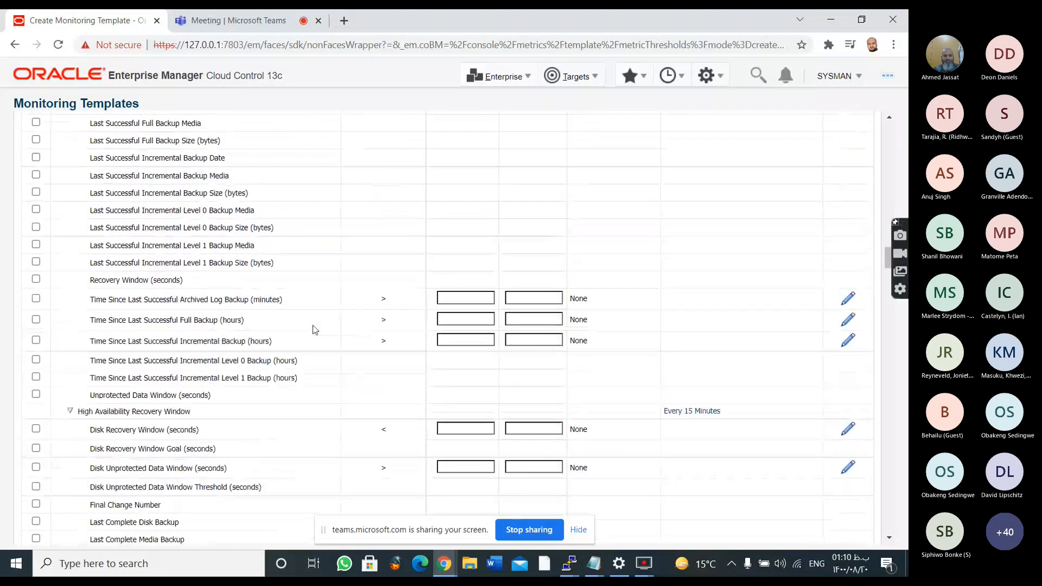
pyautogui.scroll(-10, 313, 325)
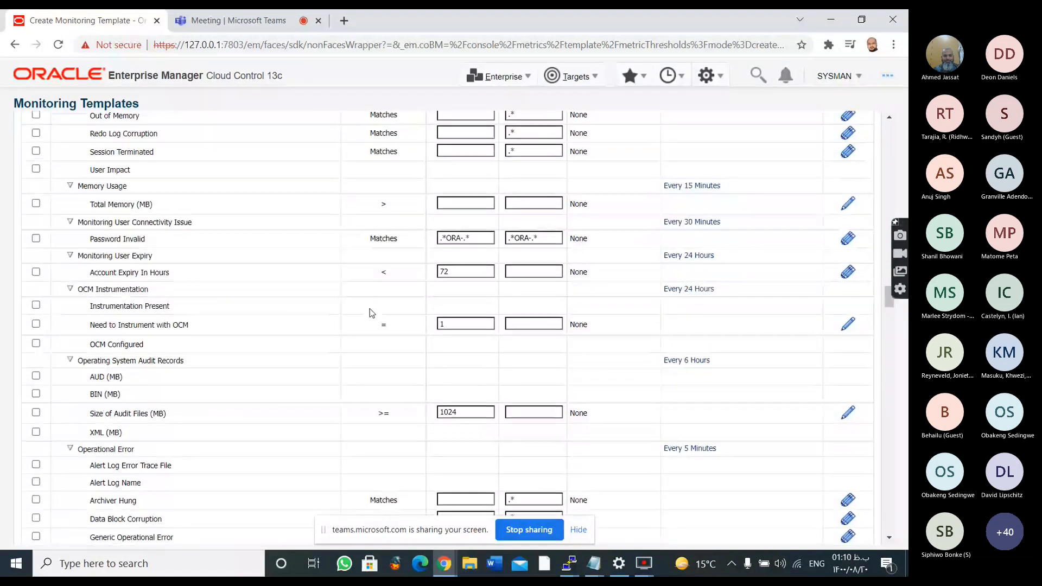
pyautogui.scroll(2, 259, 158)
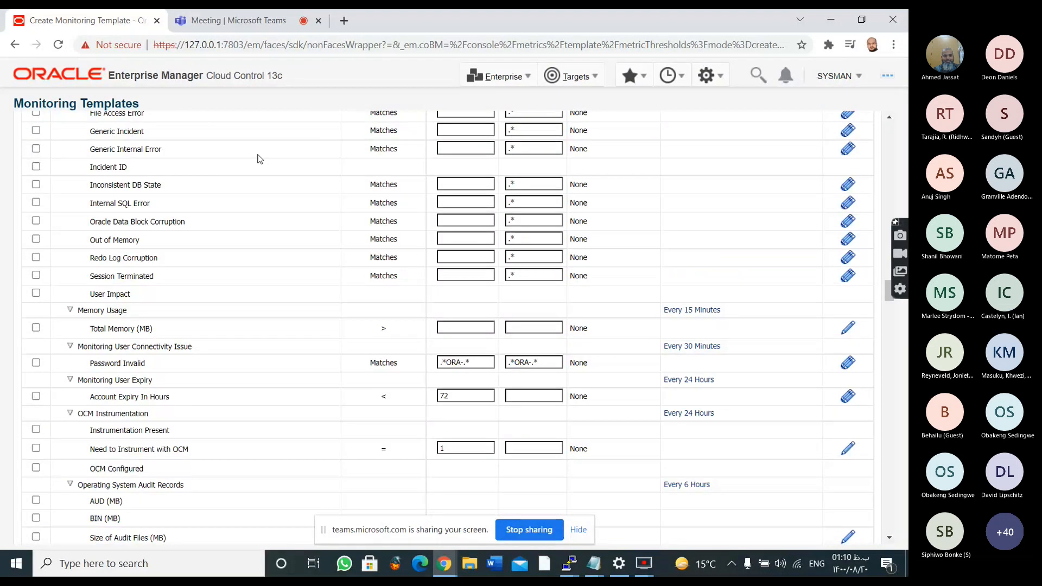
pyautogui.scroll(-1, 259, 158)
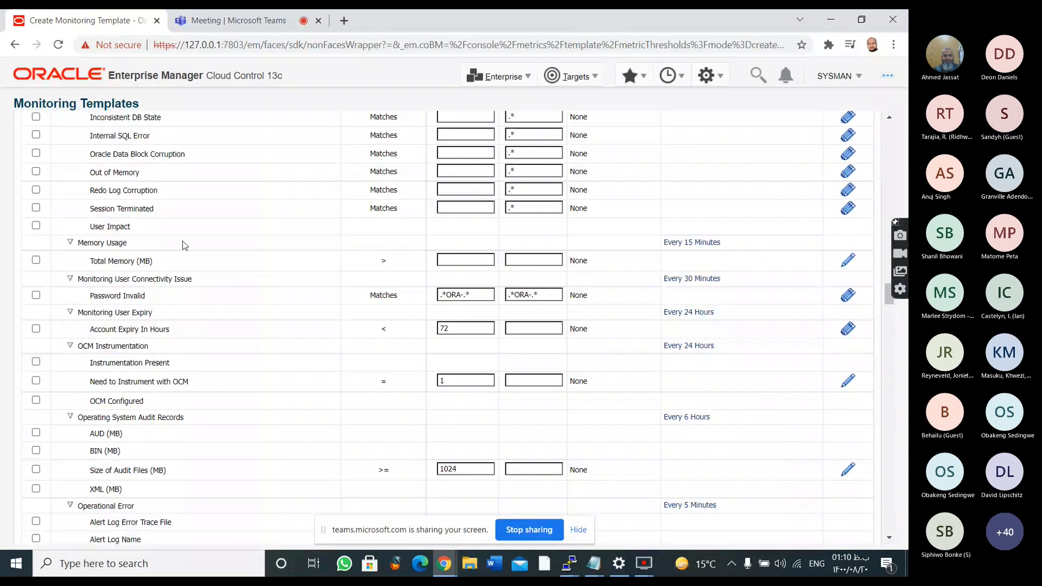
# Examine the remaining metric thresholds from Operational Error and Recovery Area through User Audit and User Locks to Waits by Wait Class
pyautogui.scroll(-2, 415, 311)
pyautogui.scroll(-3, 414, 311)
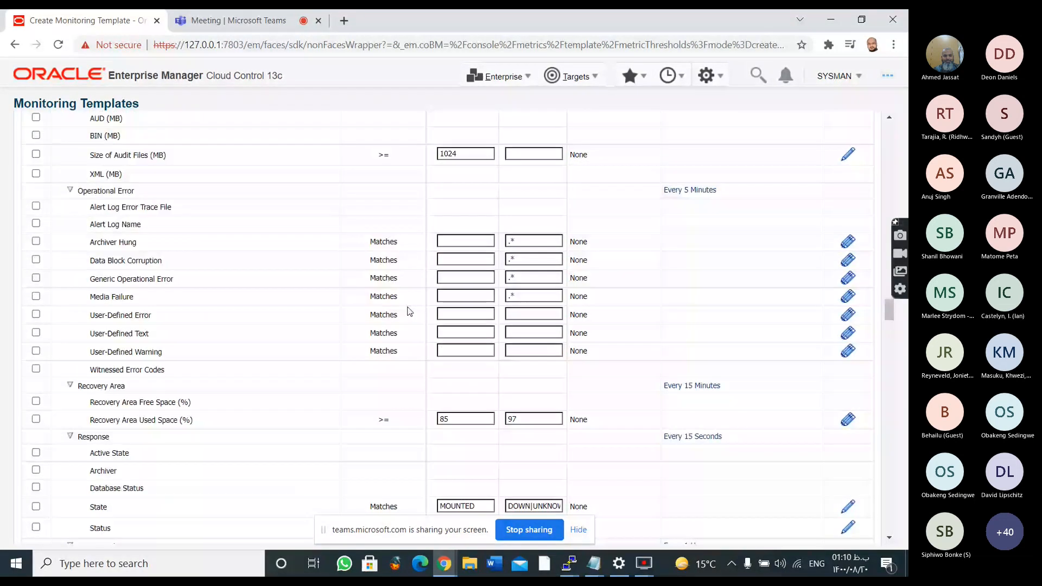
pyautogui.scroll(-2, 410, 311)
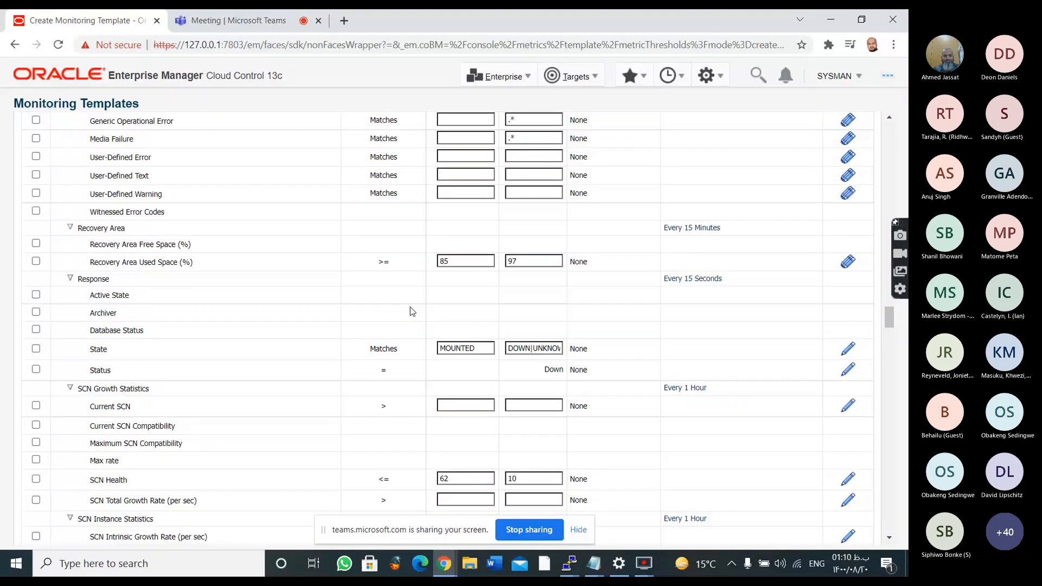
pyautogui.scroll(-2, 412, 312)
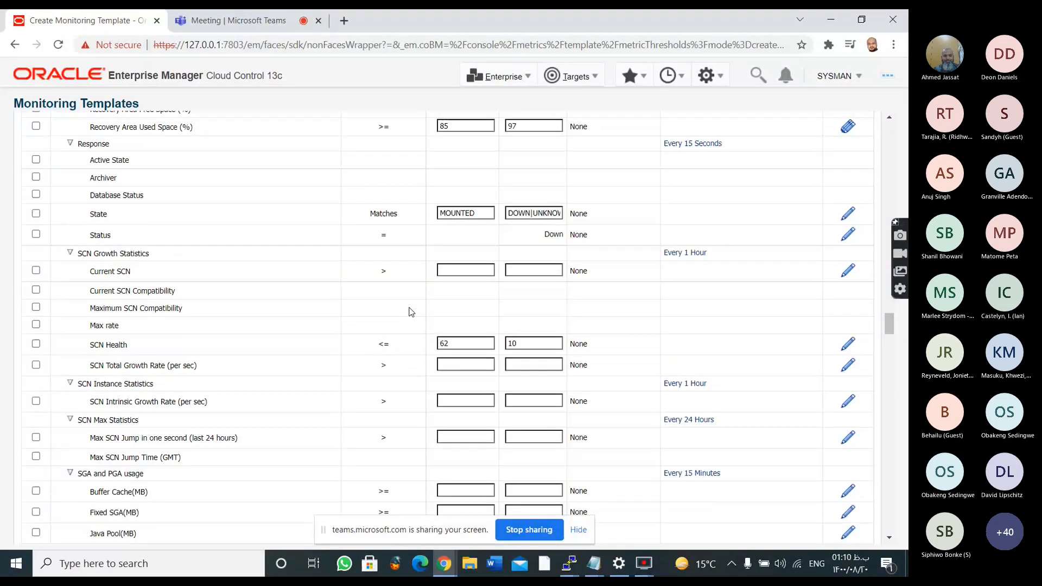
pyautogui.scroll(-15, 411, 311)
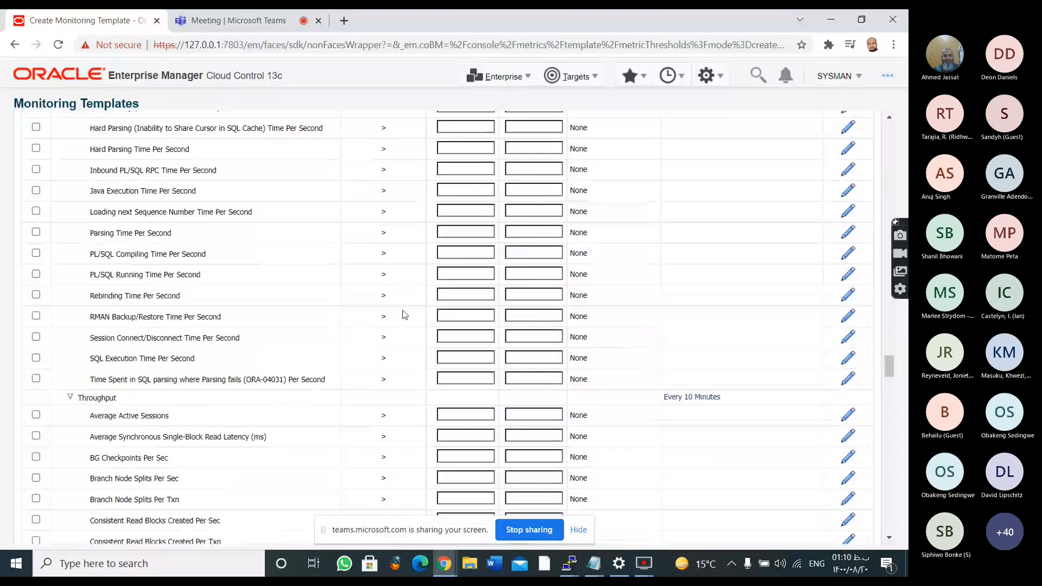
pyautogui.scroll(-6, 402, 315)
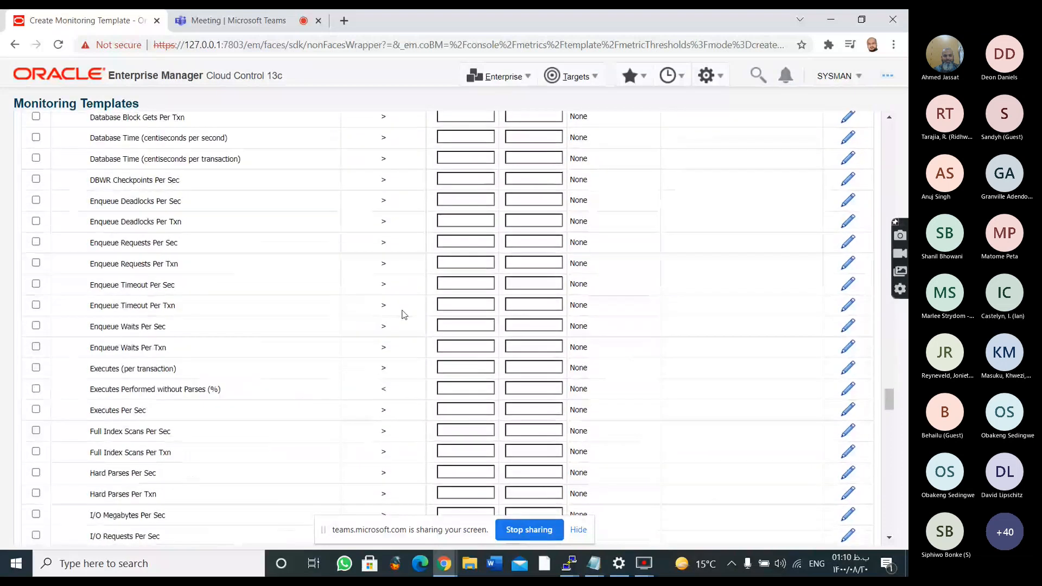
pyautogui.scroll(-12, 402, 315)
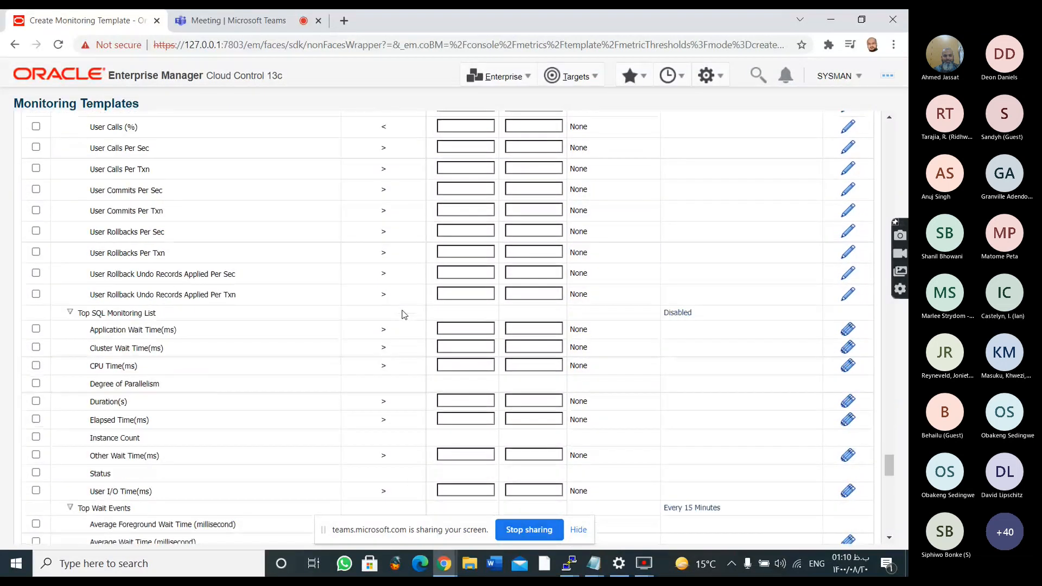
pyautogui.scroll(-3, 403, 314)
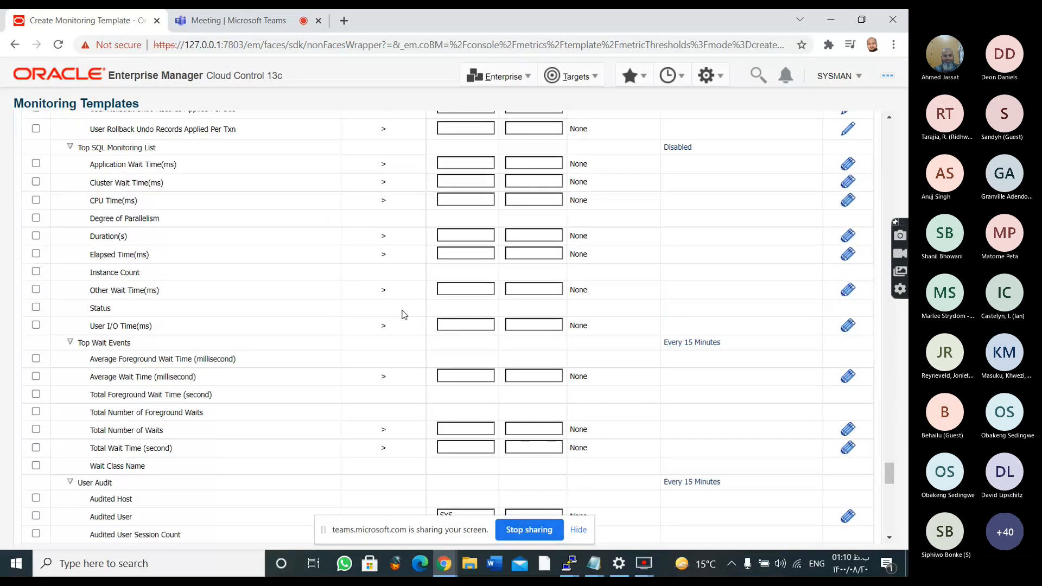
pyautogui.scroll(-6, 402, 314)
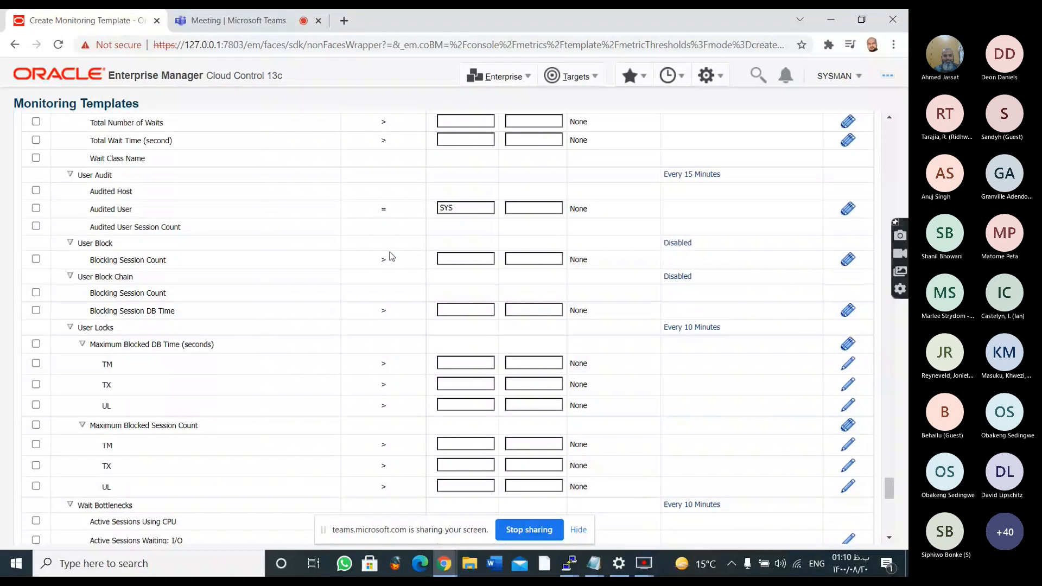
pyautogui.scroll(1, 391, 282)
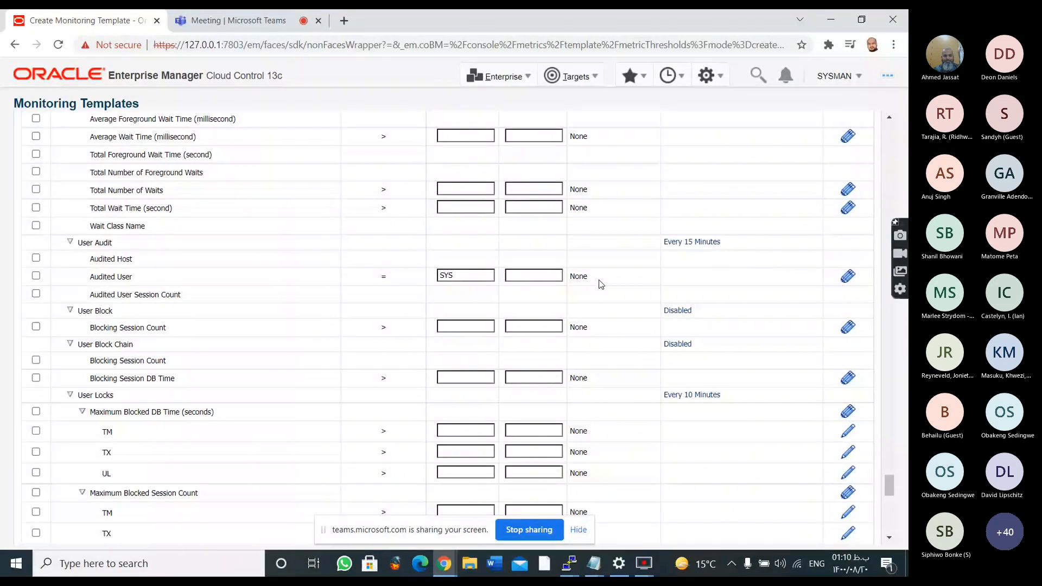
pyautogui.scroll(-6, 601, 284)
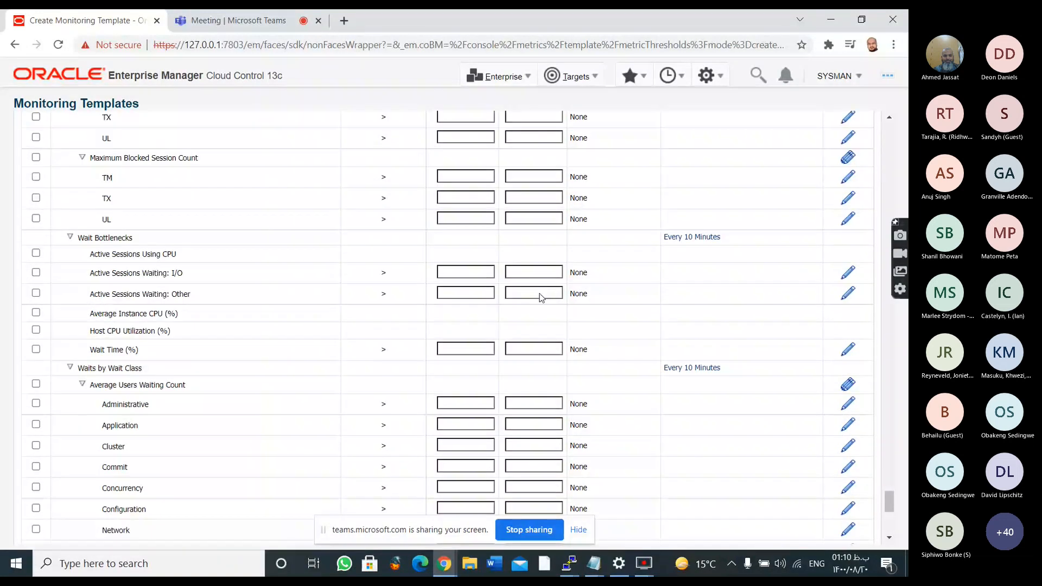
pyautogui.scroll(-6, 542, 285)
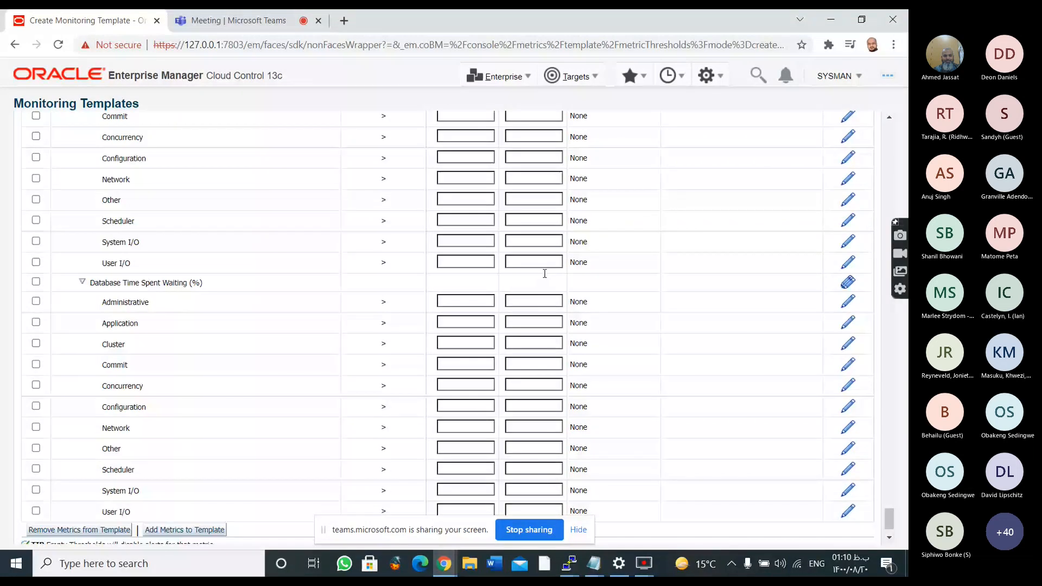
# Search the metric thresholds page for tablespace and for the shorter term tabl, and clear the search term
pyautogui.hotkey('ctrl', 'f')
pyautogui.write('tablespace')
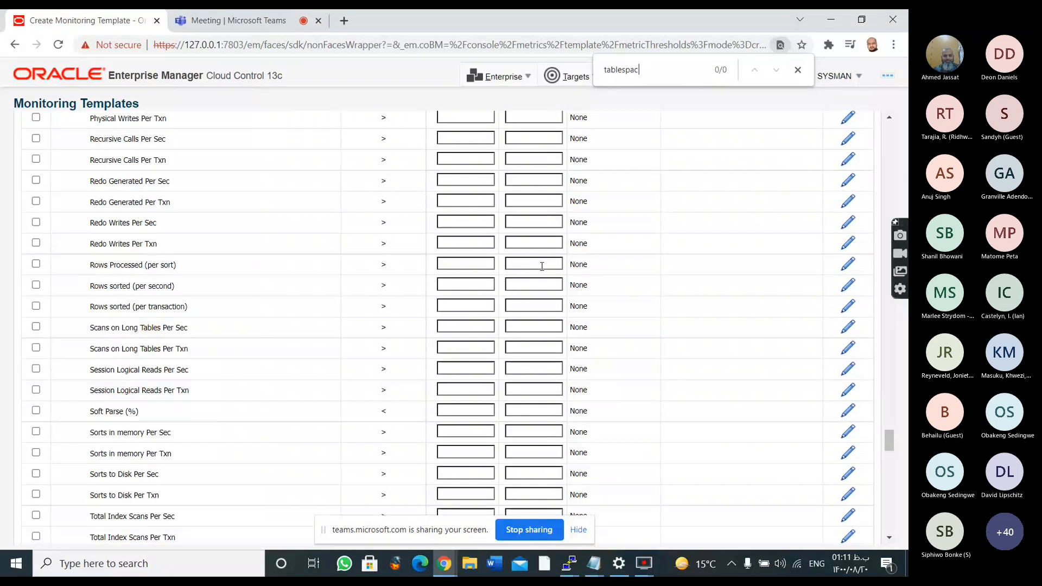
pyautogui.press('BackSpace')
pyautogui.press('BackSpace')
pyautogui.press('BackSpace')
pyautogui.press('BackSpace')
pyautogui.press('BackSpace')
pyautogui.press('BackSpace')
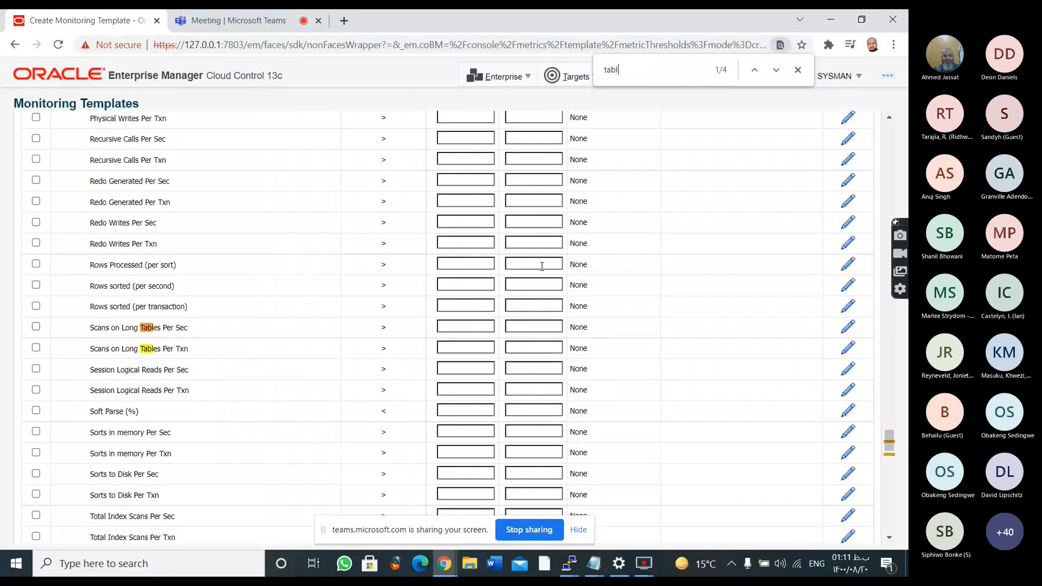
pyautogui.press('BackSpace')
pyautogui.press('BackSpace')
pyautogui.press('BackSpace')
pyautogui.press('BackSpace')
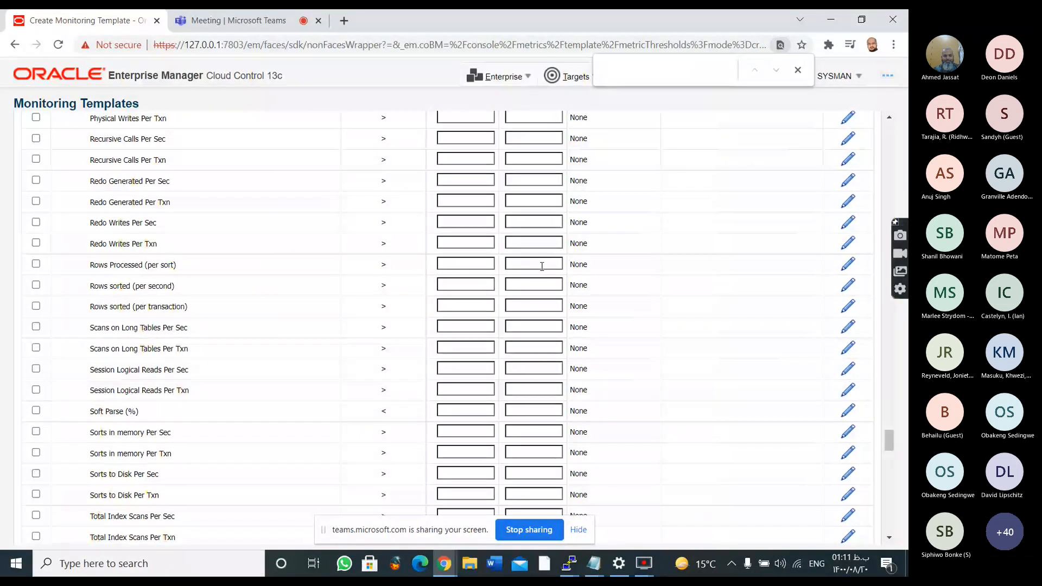
# Review the metric list again from its beginning through the DB Alert Log, Dump Area, Efficiency and High Availability Disk Backup metrics
pyautogui.scroll(10, 373, 238)
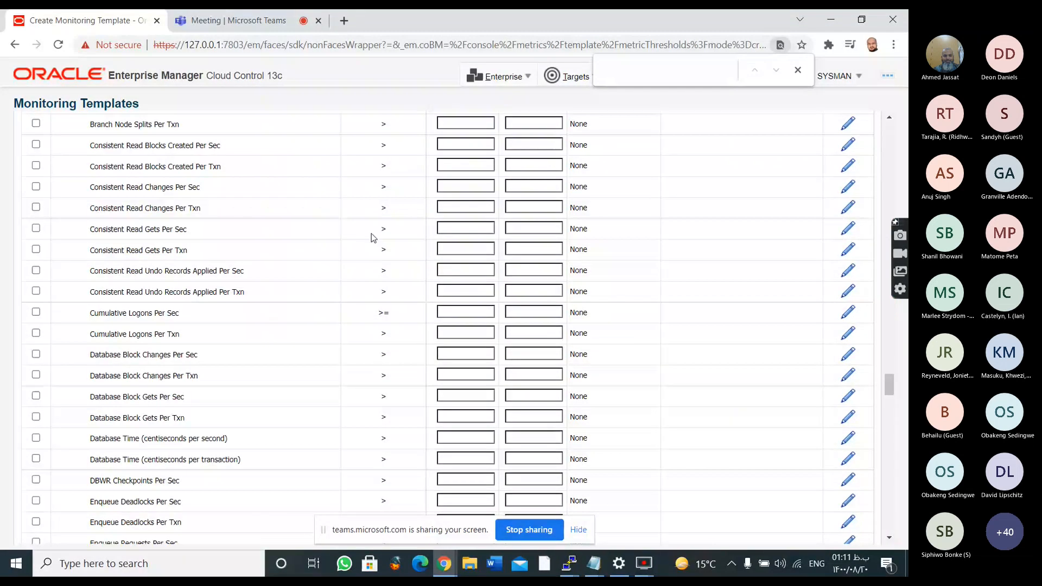
pyautogui.scroll(10, 251, 313)
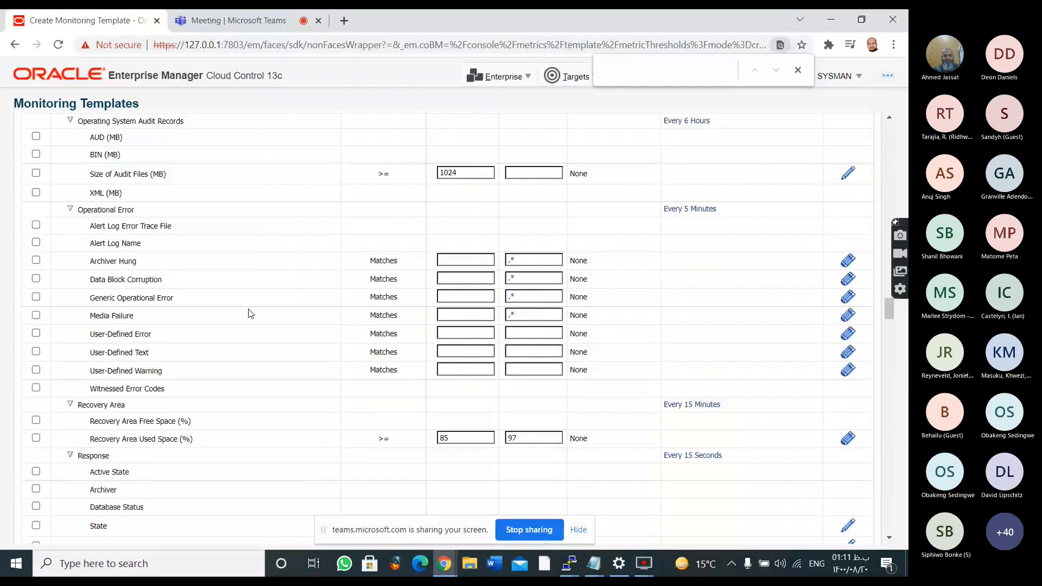
pyautogui.scroll(10, 251, 314)
pyautogui.scroll(10, 269, 318)
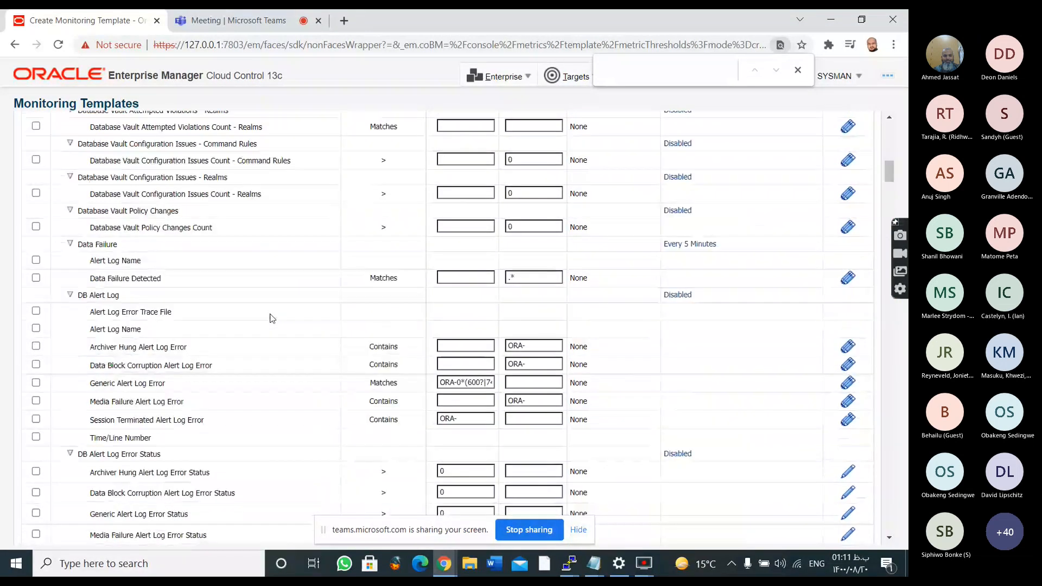
pyautogui.scroll(14, 271, 326)
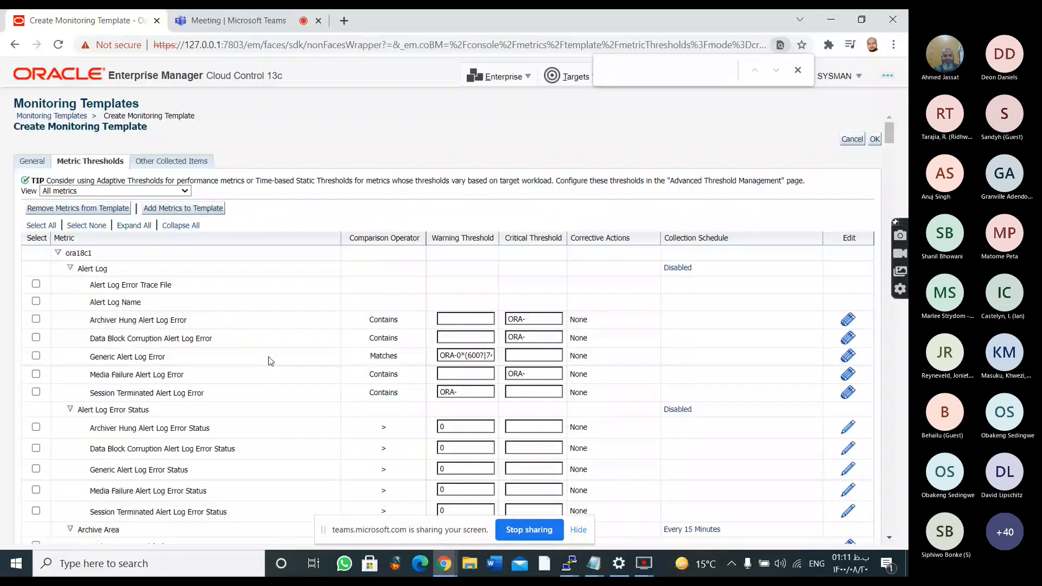
pyautogui.scroll(-17, 270, 359)
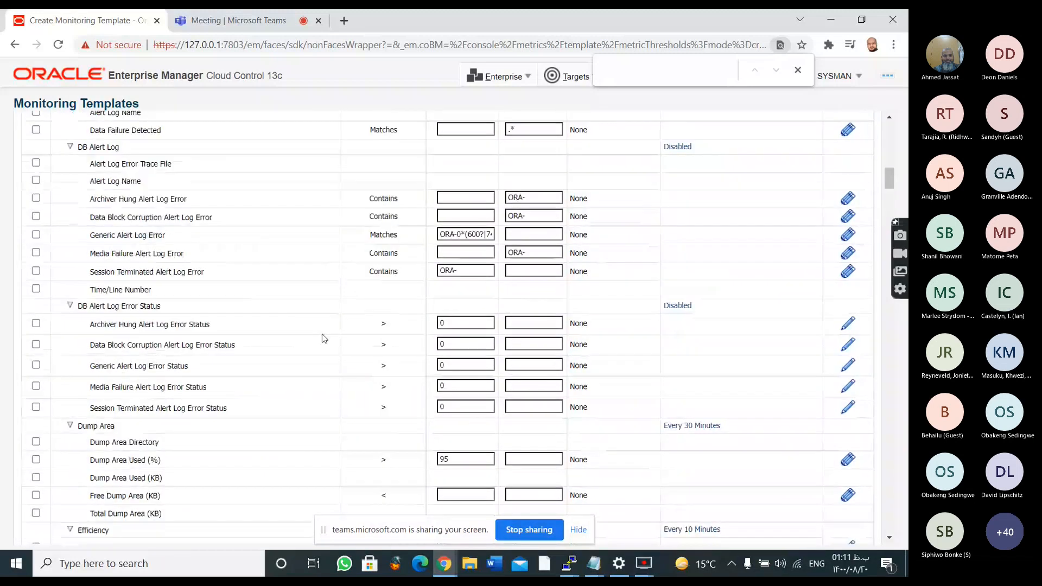
pyautogui.scroll(-8, 324, 338)
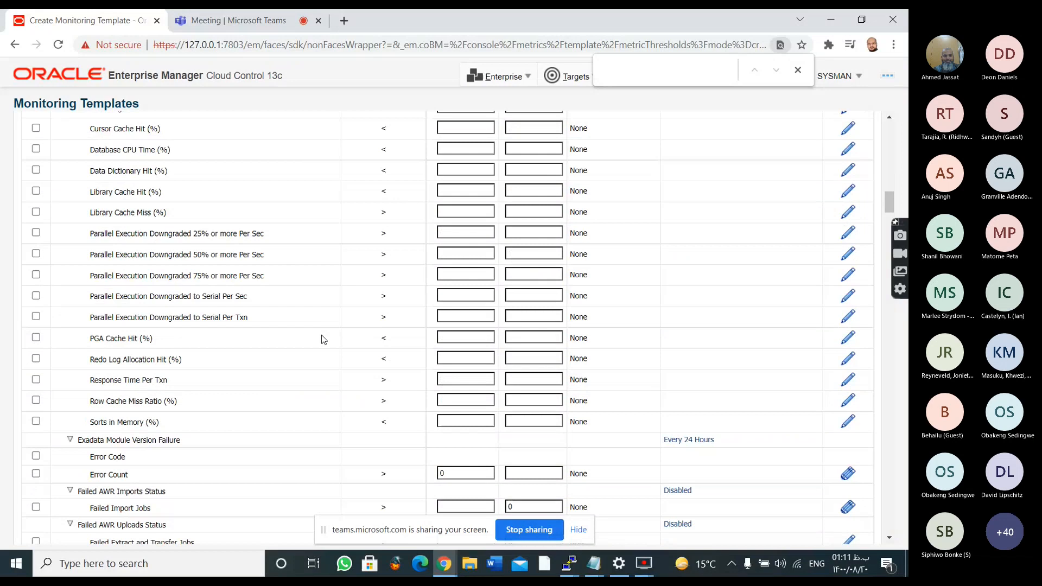
pyautogui.scroll(-5, 322, 335)
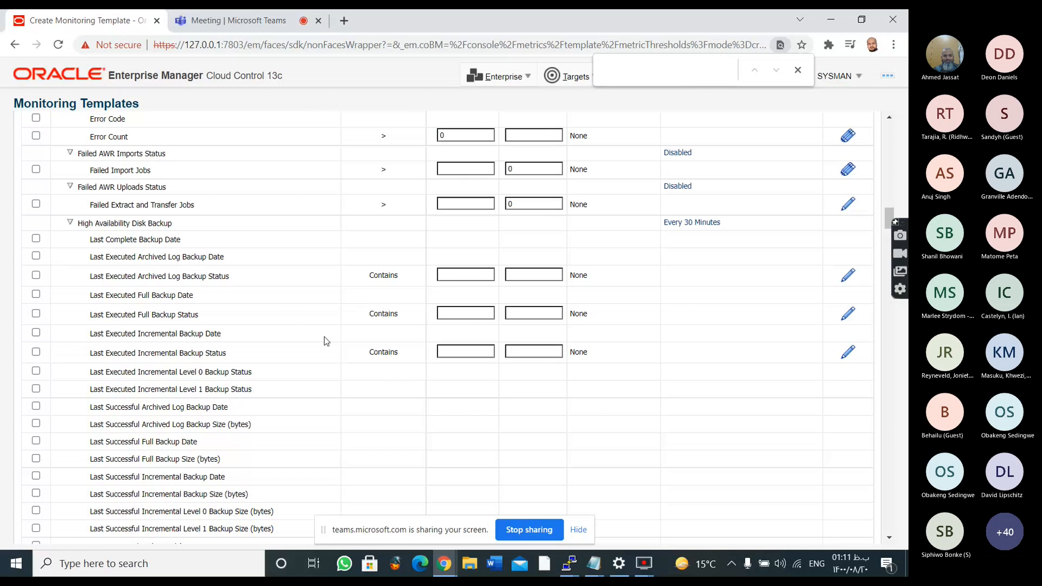
# Replace the warning threshold of the State metric under Response with a copy of its critical threshold, DOWN|UNKNOWN.*
pyautogui.scroll(-10, 325, 340)
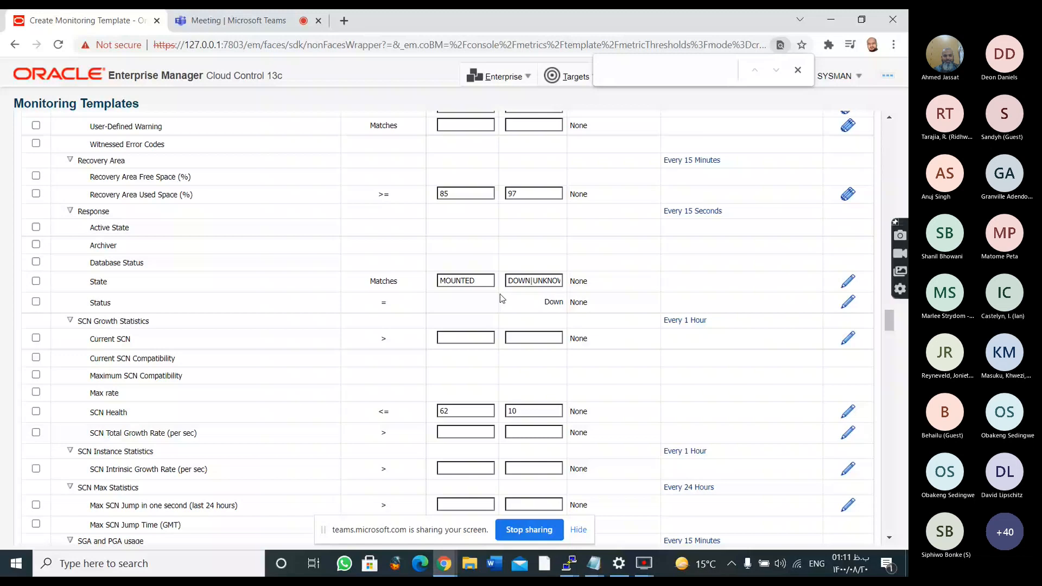
pyautogui.moveTo(481, 282); pyautogui.dragTo(96, 259)
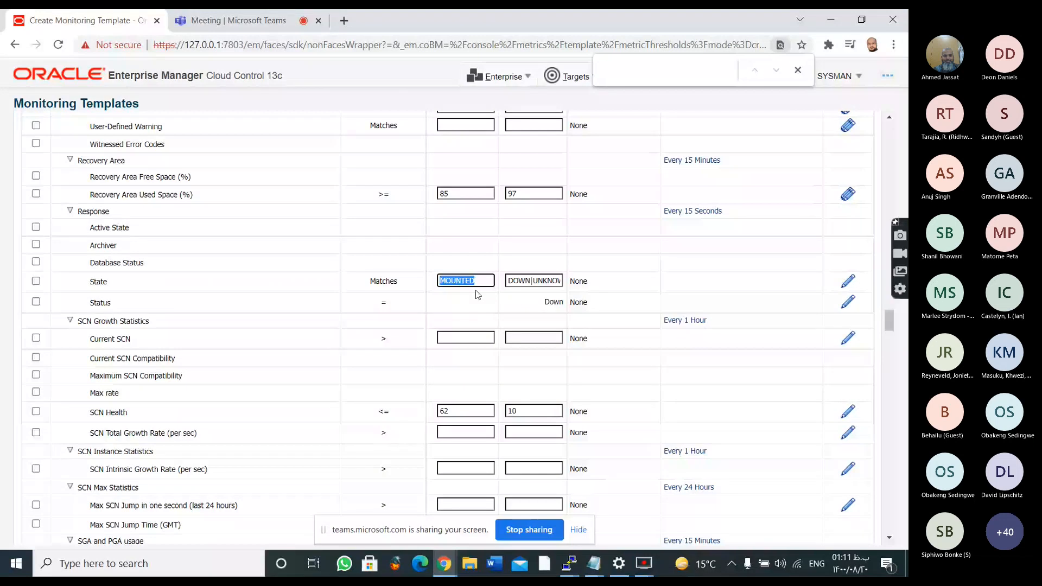
pyautogui.press('BackSpace')
pyautogui.click(531, 278)
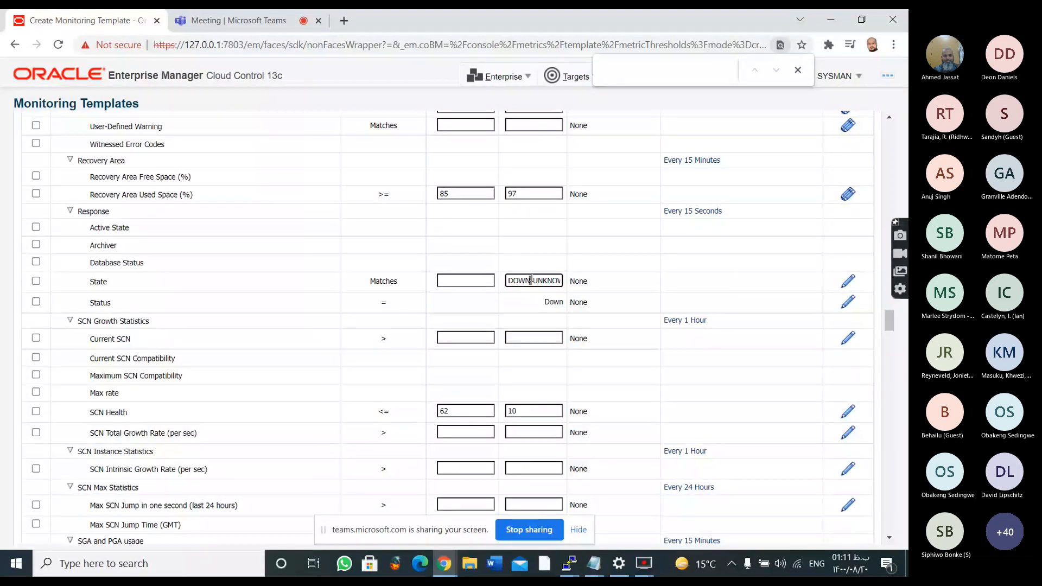
pyautogui.tripleClick(531, 278)
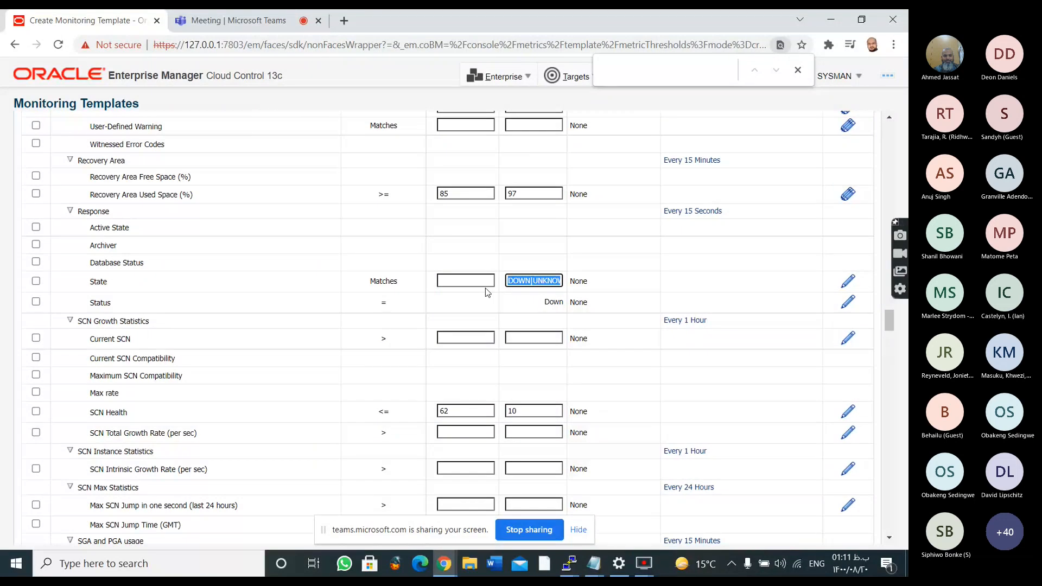
pyautogui.click(484, 281)
pyautogui.write('DOWN|UNKNOWN.*')
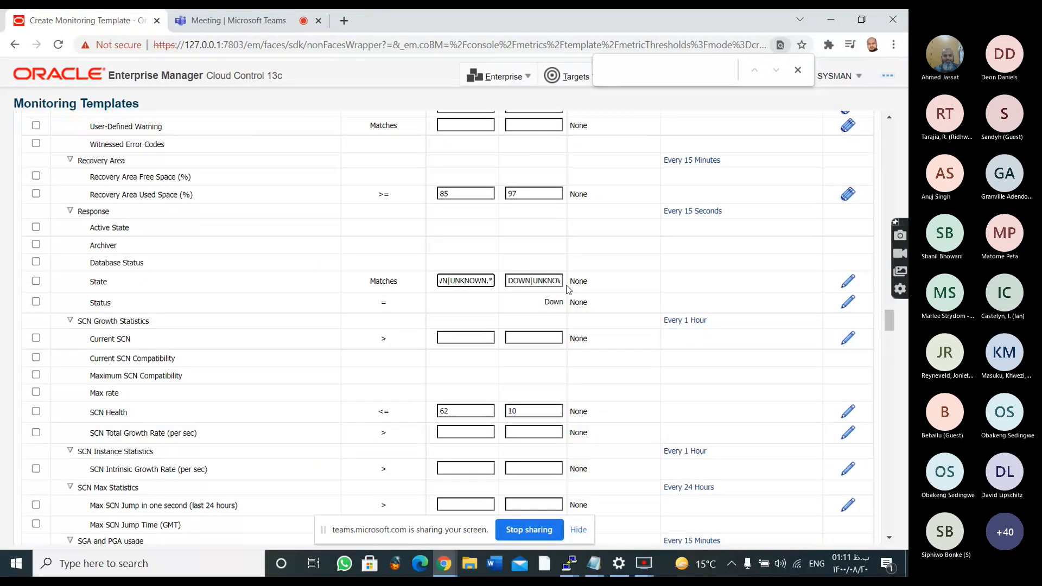
pyautogui.click(473, 336)
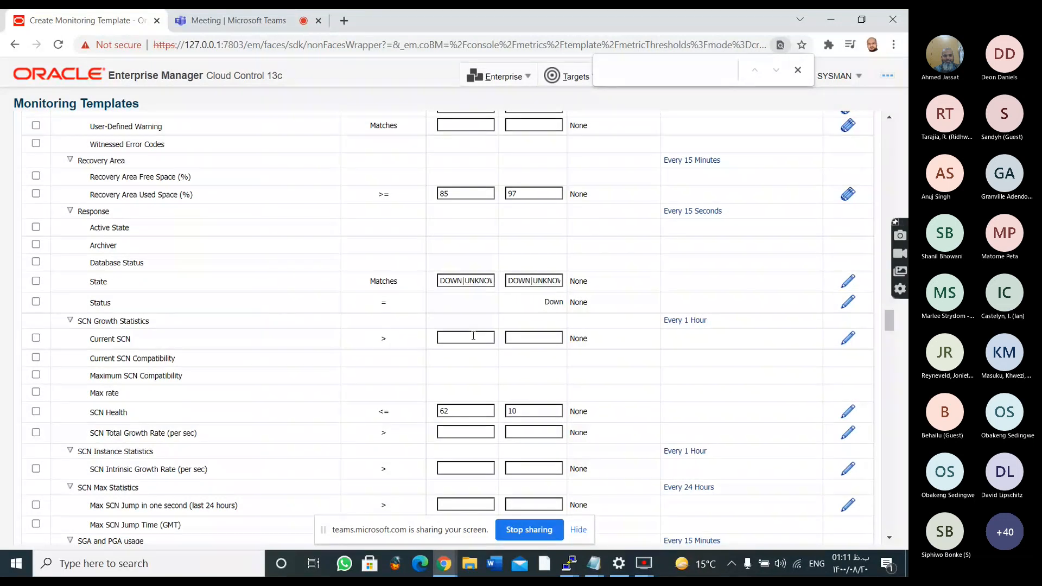
# Examine the metric thresholds from SCN Growth Statistics through Waits by Wait Class, and recheck the Alert Log metrics' collection schedule
pyautogui.scroll(-4, 474, 336)
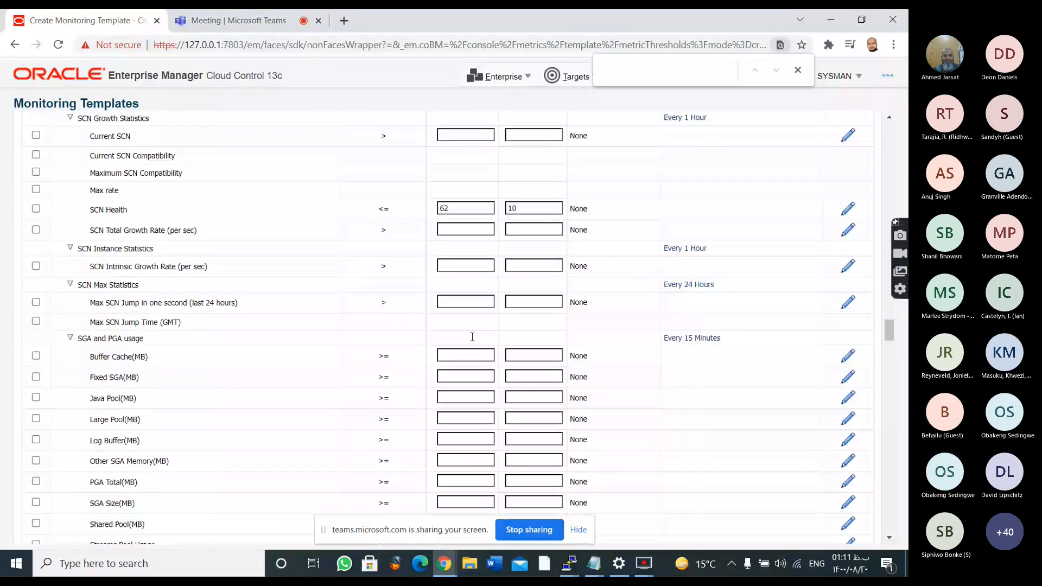
pyautogui.scroll(-5, 472, 336)
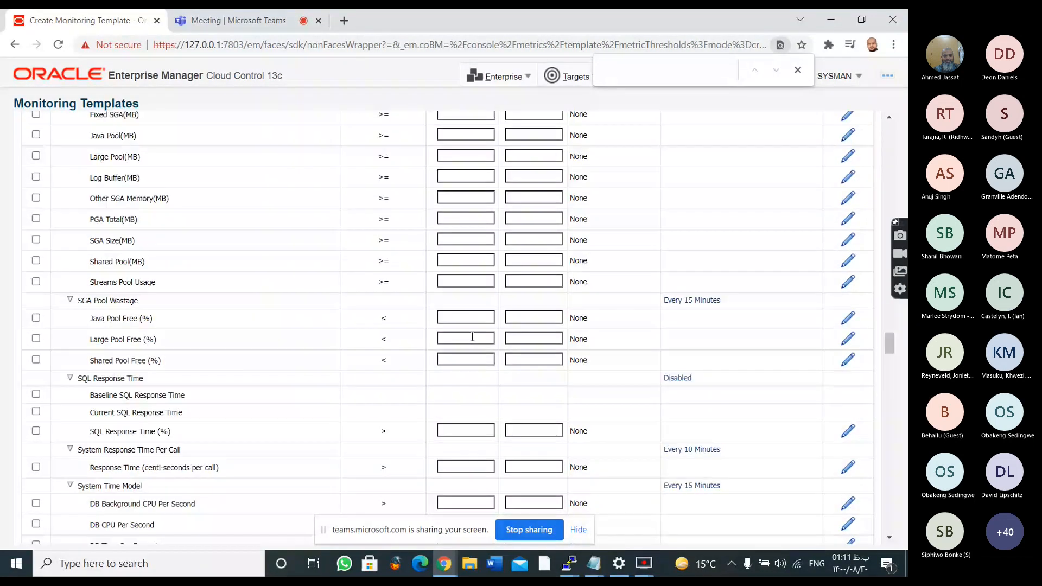
pyautogui.scroll(-7, 473, 337)
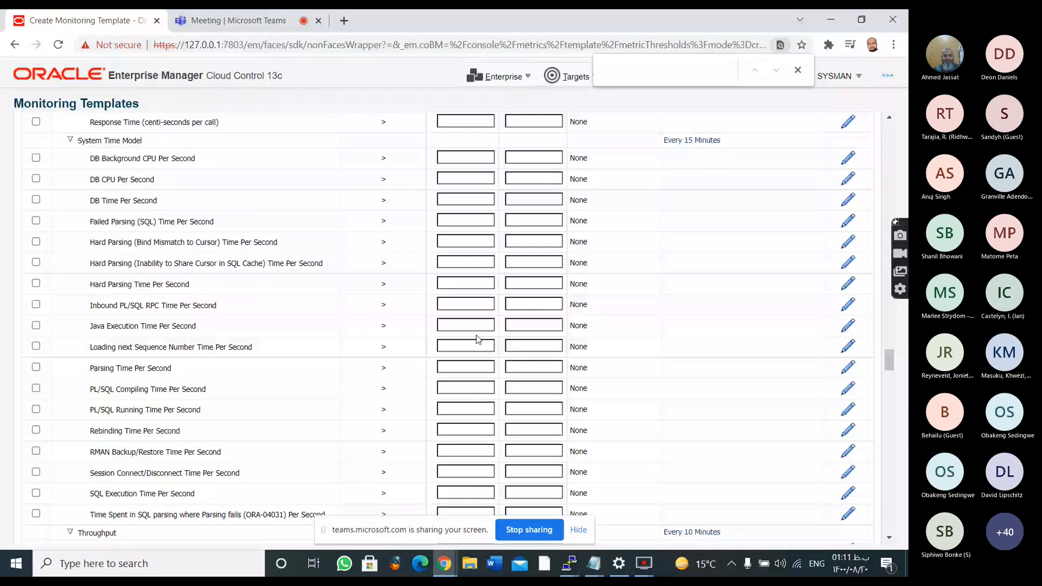
pyautogui.scroll(-10, 477, 335)
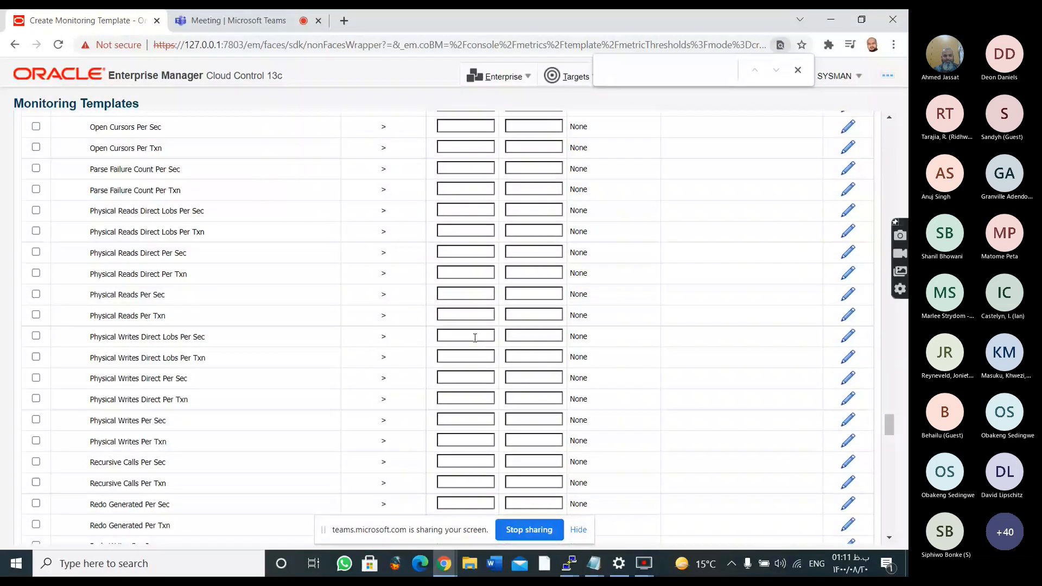
pyautogui.scroll(-10, 475, 337)
pyautogui.scroll(-10, 486, 314)
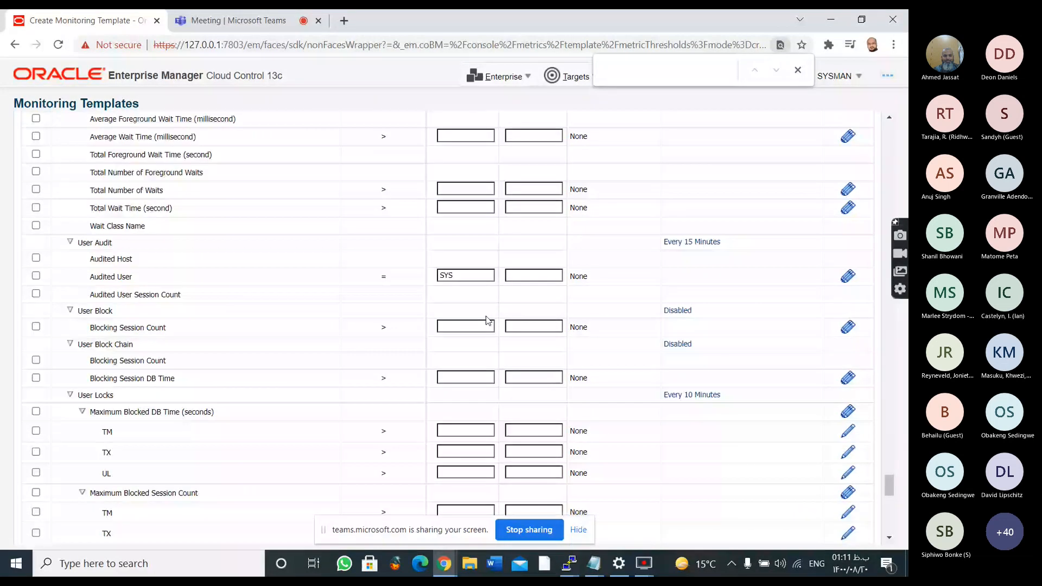
pyautogui.scroll(-2, 486, 320)
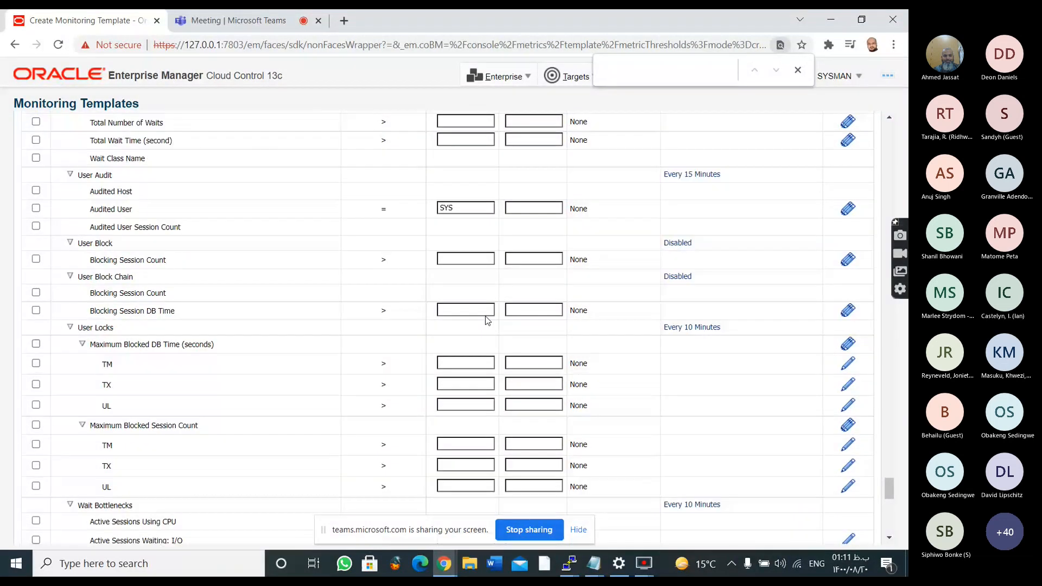
pyautogui.scroll(-1, 487, 321)
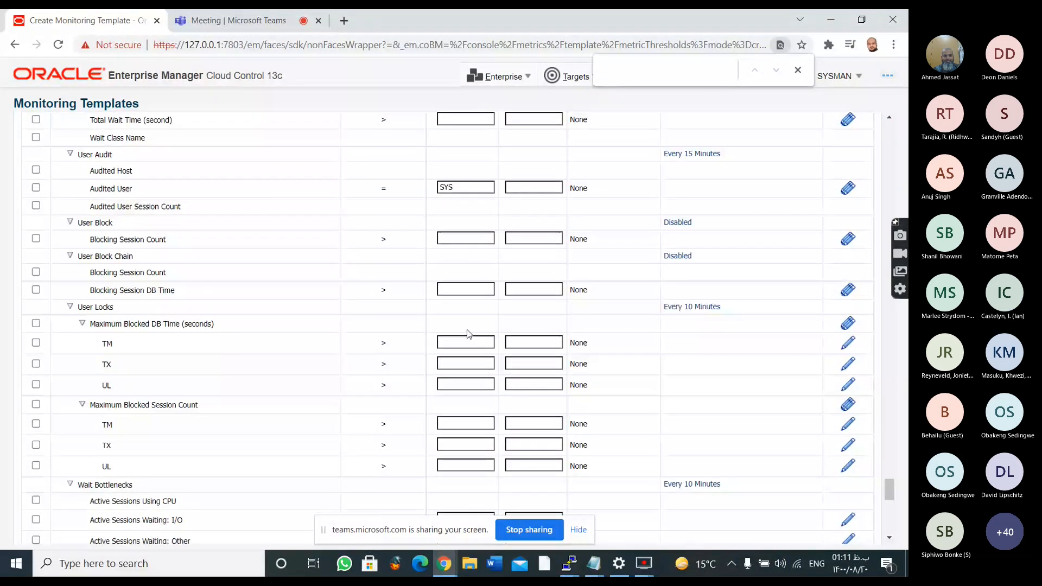
pyautogui.scroll(-9, 468, 331)
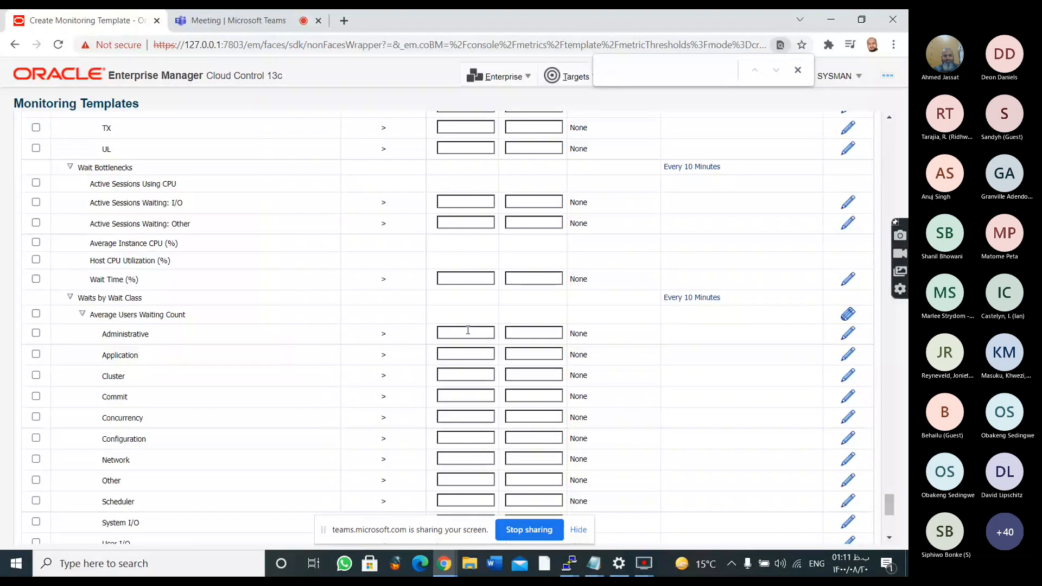
pyautogui.scroll(-4, 468, 330)
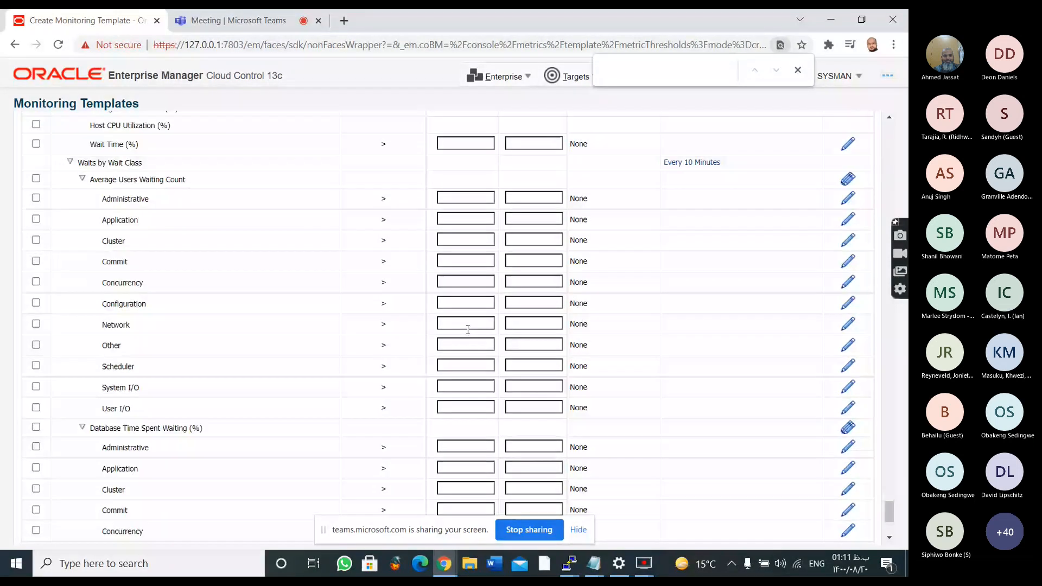
pyautogui.scroll(-4, 468, 329)
pyautogui.scroll(-3, 539, 313)
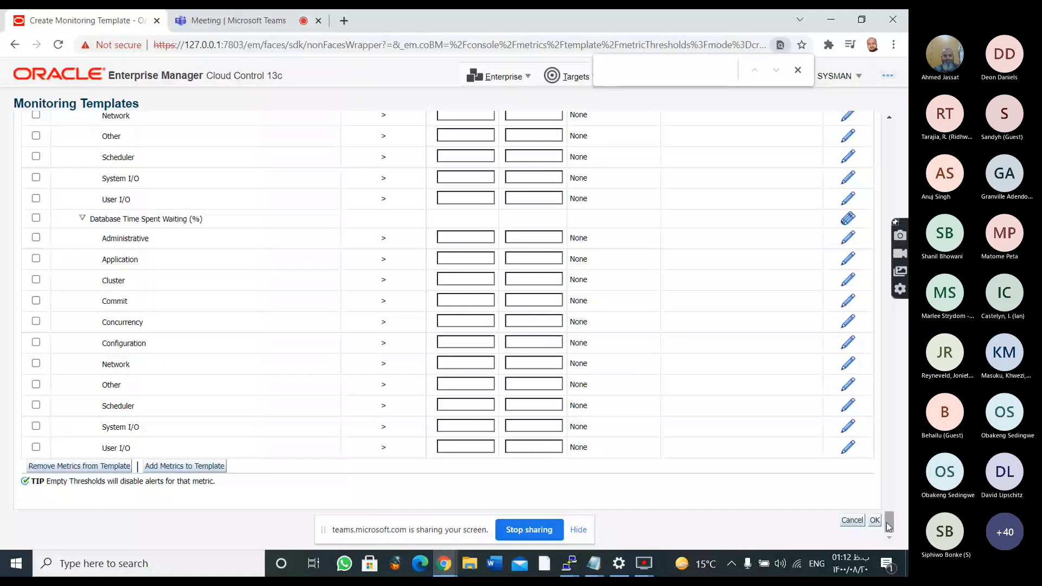
pyautogui.moveTo(886, 524); pyautogui.dragTo(888, 130)
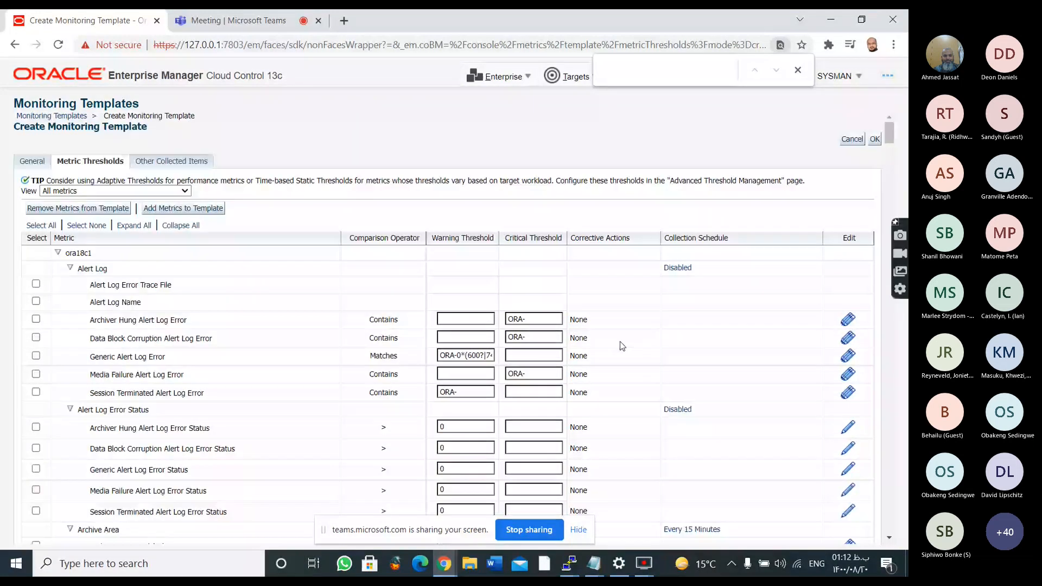
pyautogui.scroll(-1, 620, 341)
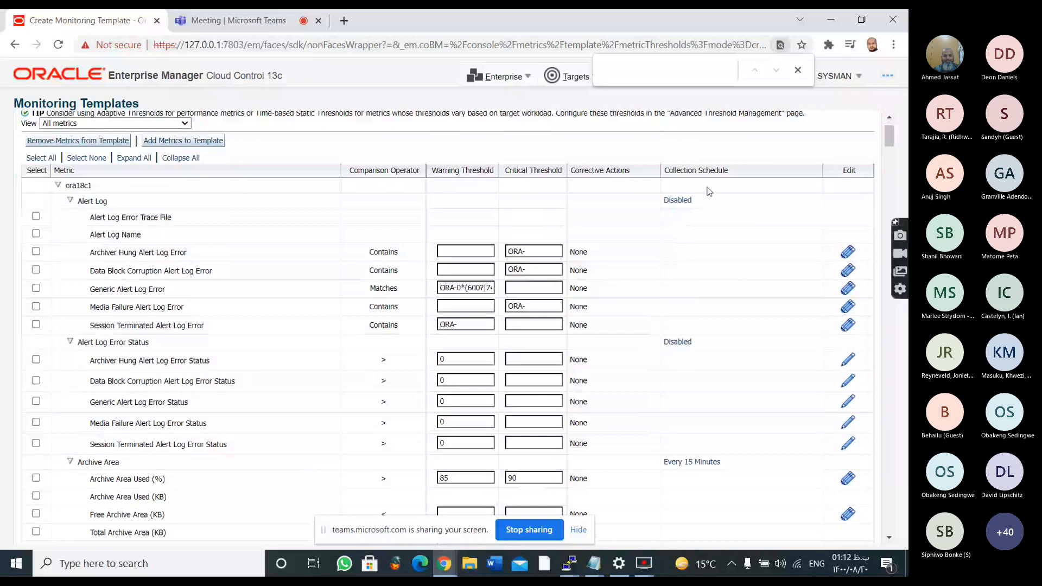
pyautogui.scroll(1, 706, 191)
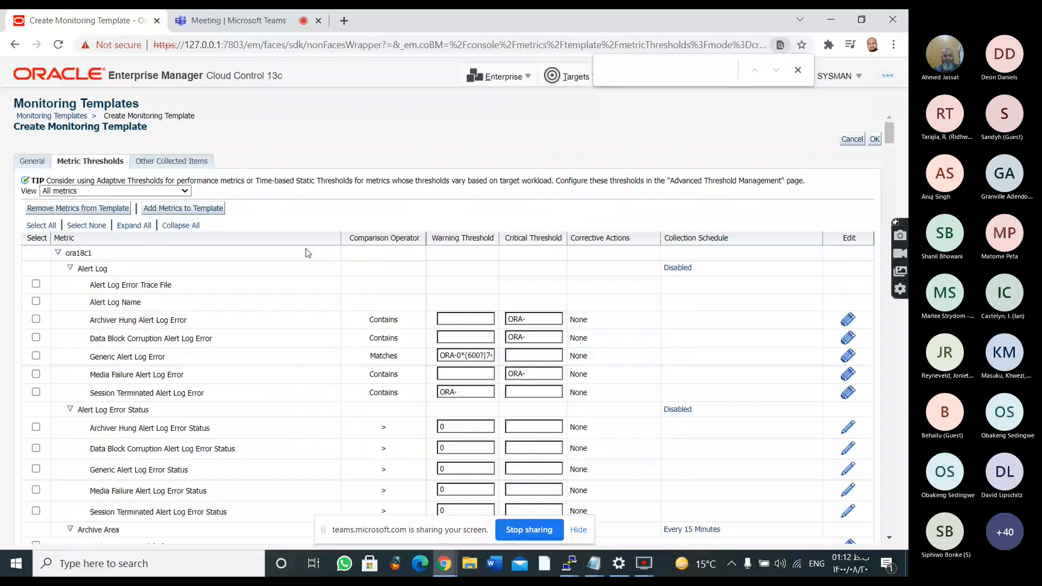
# Reload the console from its base address, 127.0.0.1:7803/em
pyautogui.hotkey('ctrl', 'l')
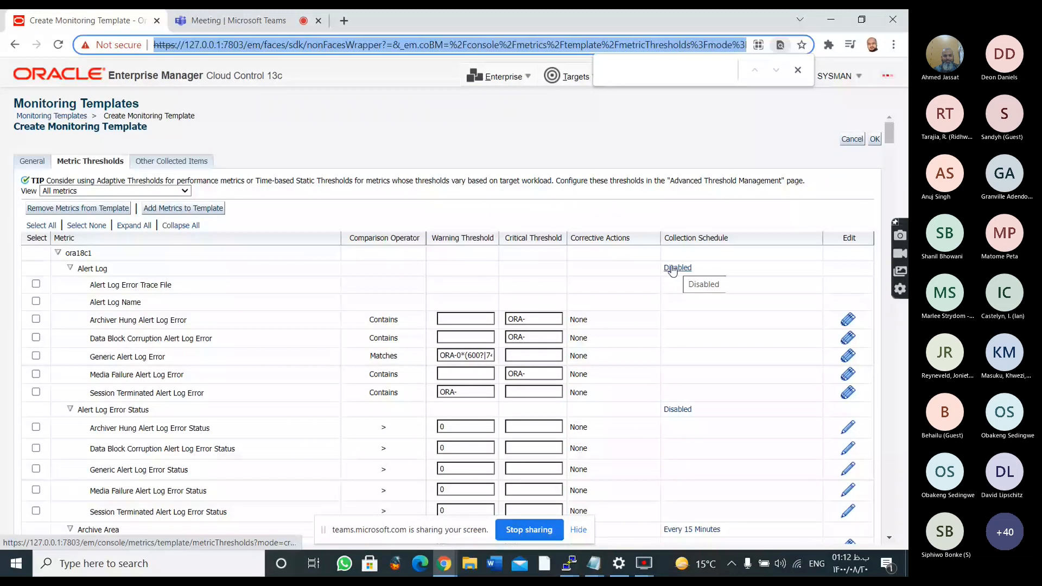
pyautogui.click(635, 121)
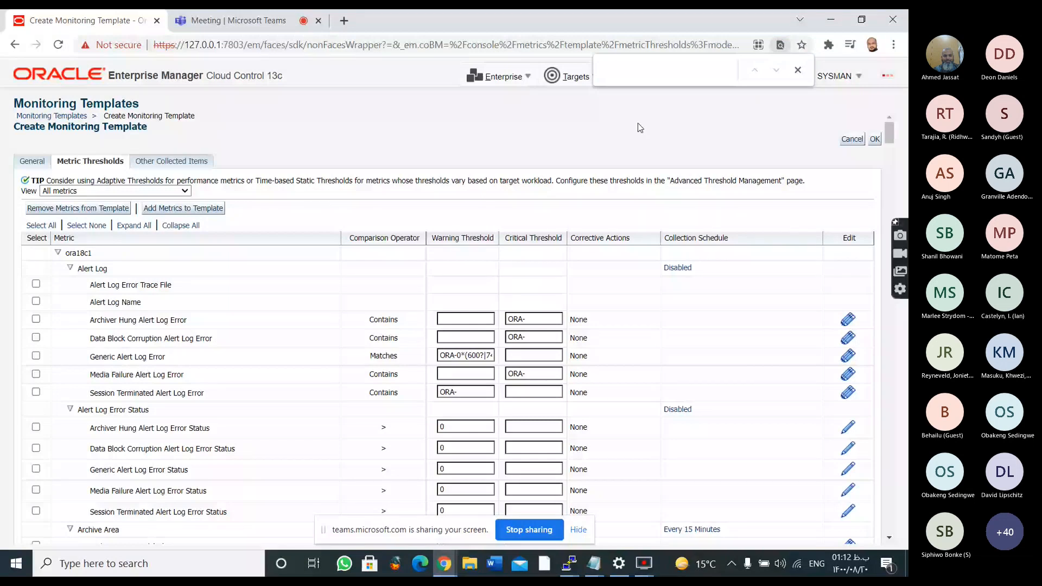
pyautogui.moveTo(260, 45); pyautogui.dragTo(460, 53)
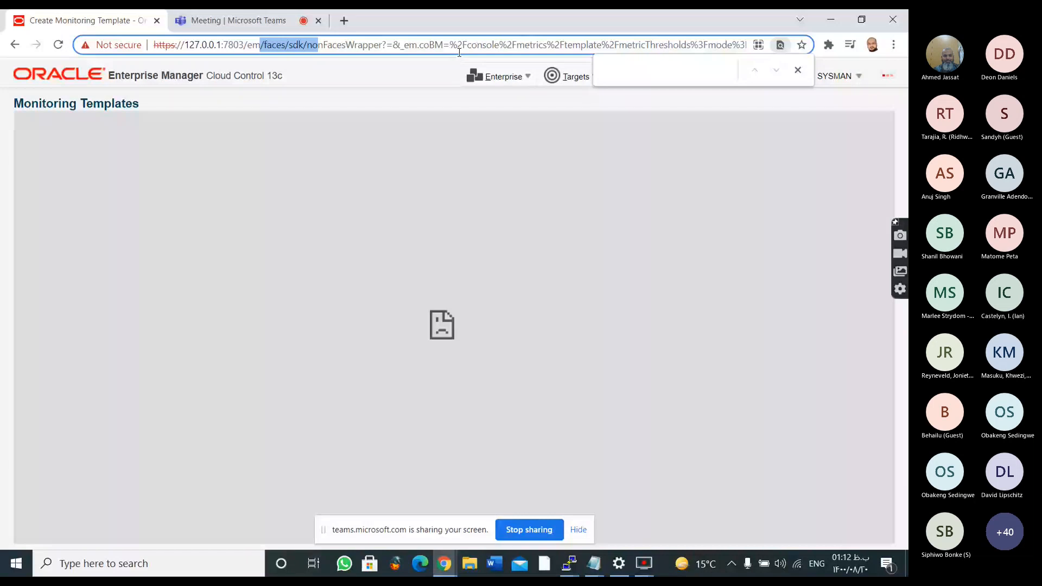
pyautogui.press('Return')
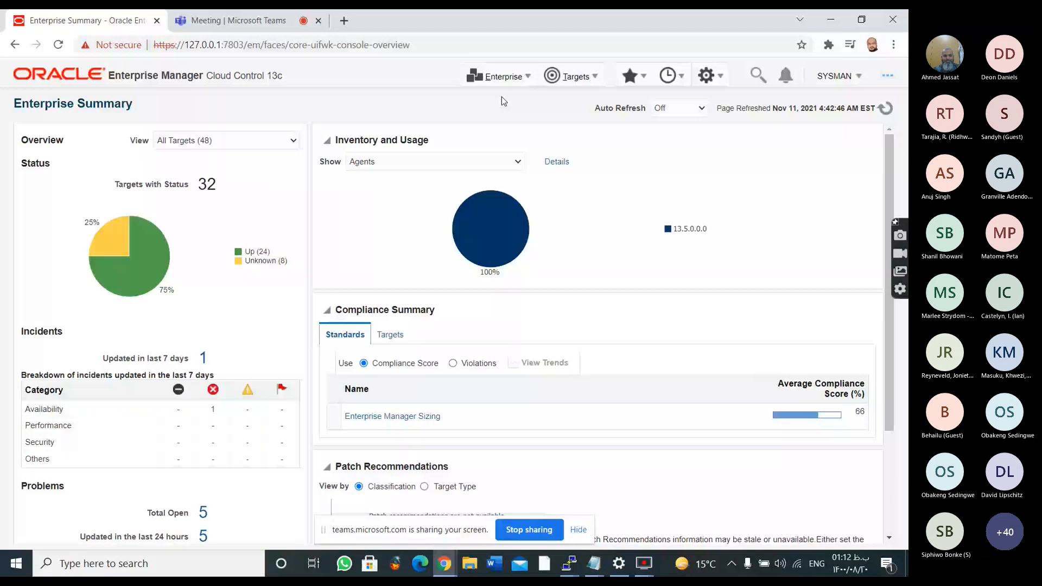
# Go to the monitoring templates library and start creating a new monitoring template
pyautogui.click(497, 77)
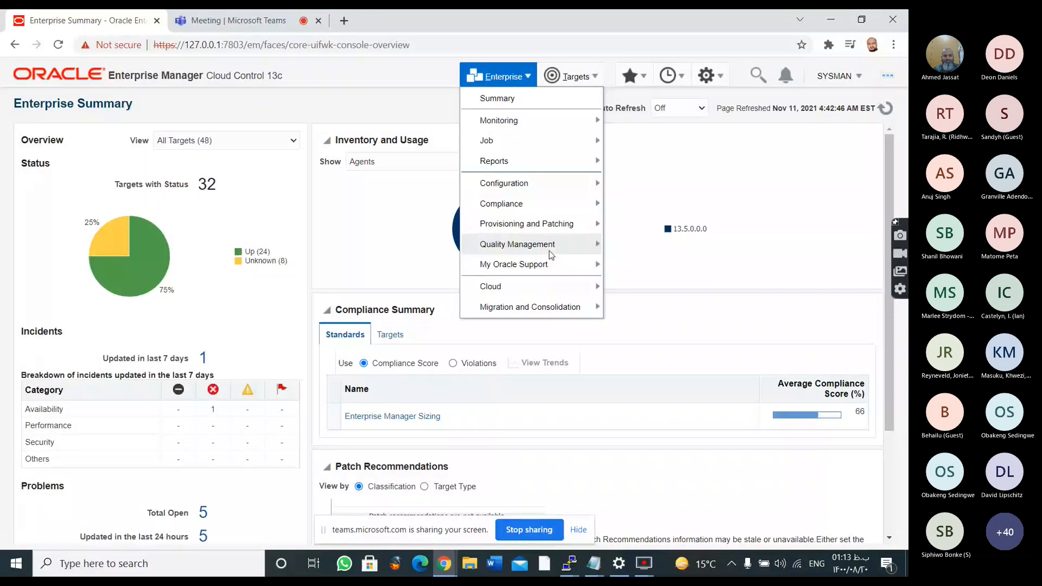
pyautogui.moveTo(552, 254)
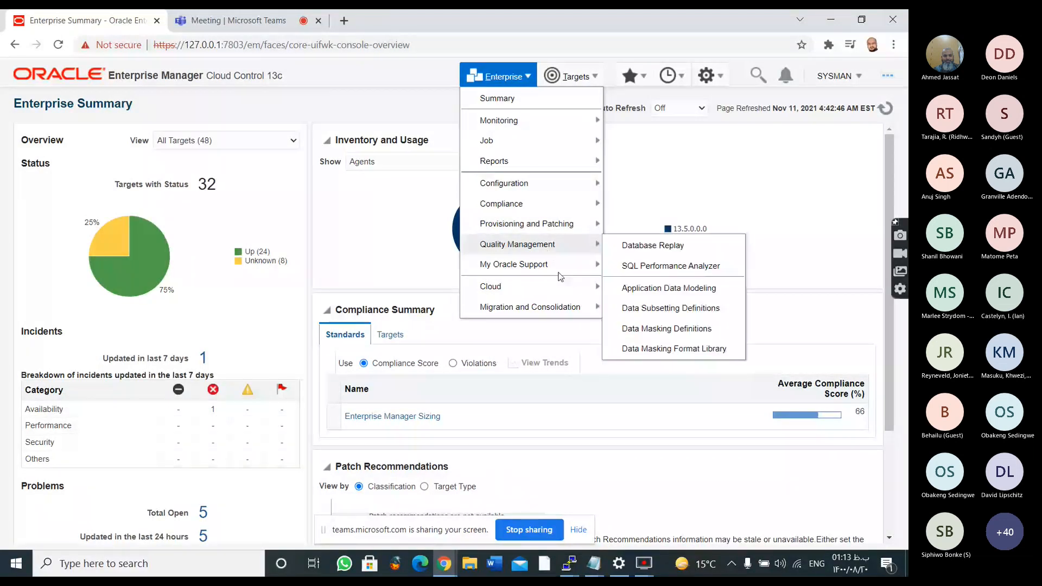
pyautogui.moveTo(561, 188)
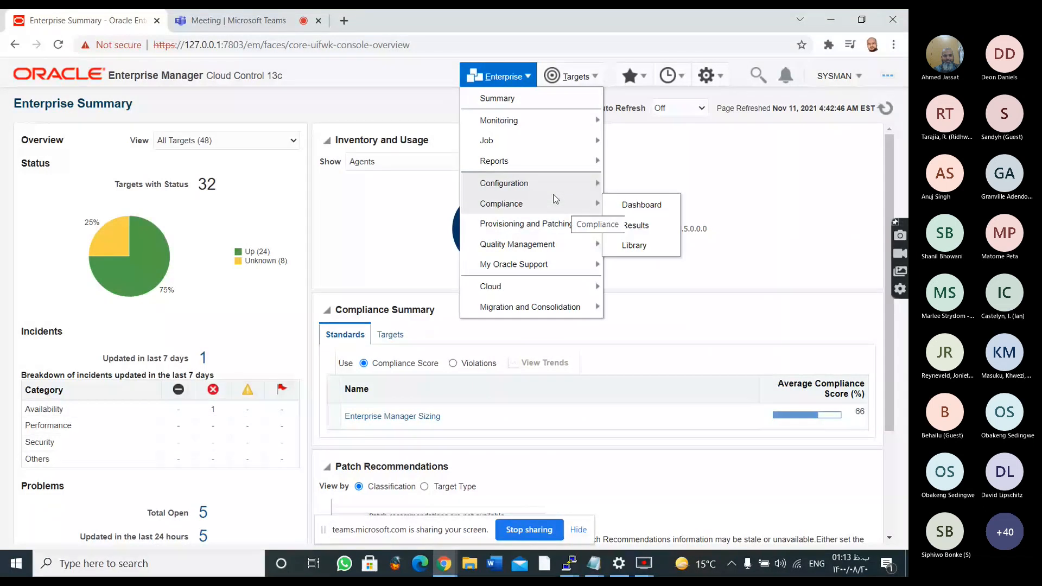
pyautogui.moveTo(569, 126)
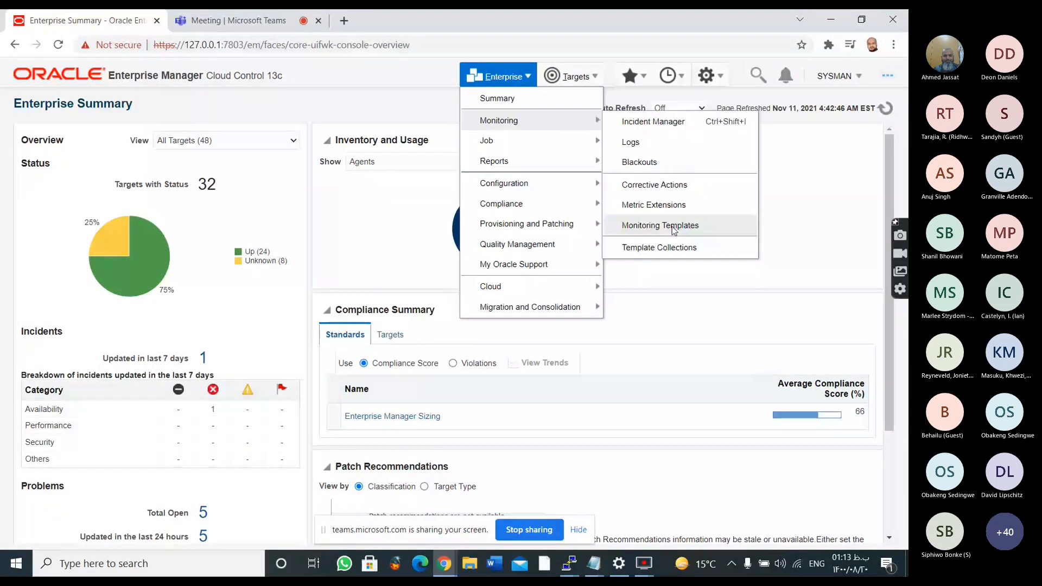
pyautogui.click(672, 226)
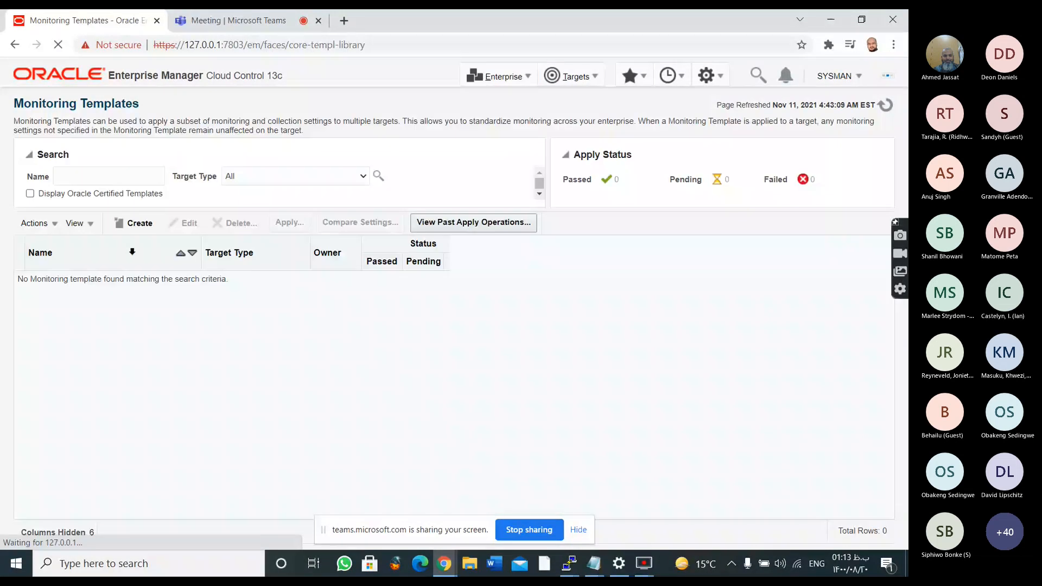
pyautogui.click(142, 223)
# Try to copy the monitoring settings from a target named asdsa
pyautogui.click(122, 179)
pyautogui.write('asd')
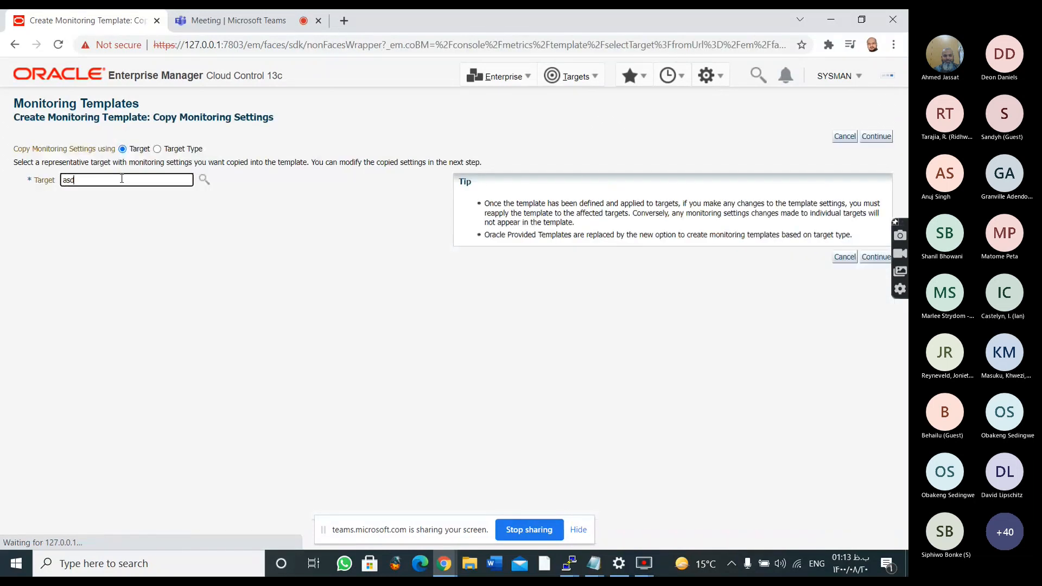
pyautogui.write('sa')
pyautogui.press('Return')
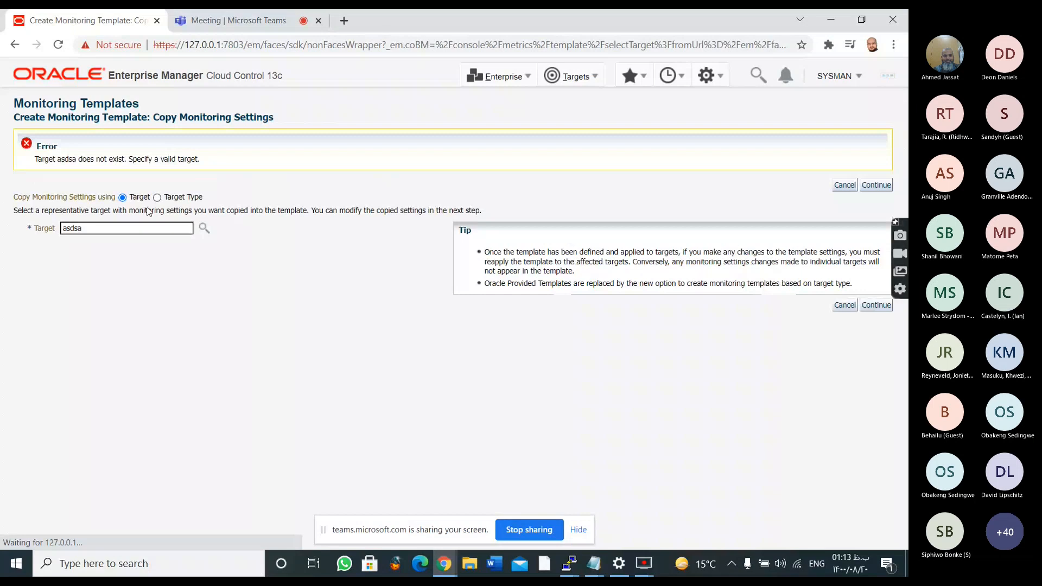
pyautogui.click(124, 228)
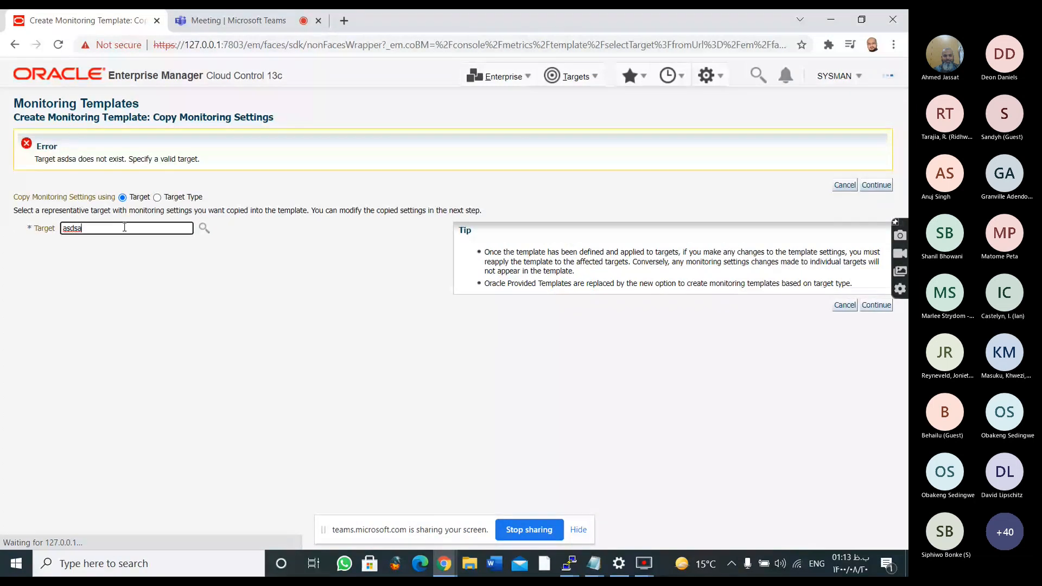
# Open the target search for the template and list the targets of type Agent
pyautogui.click(205, 228)
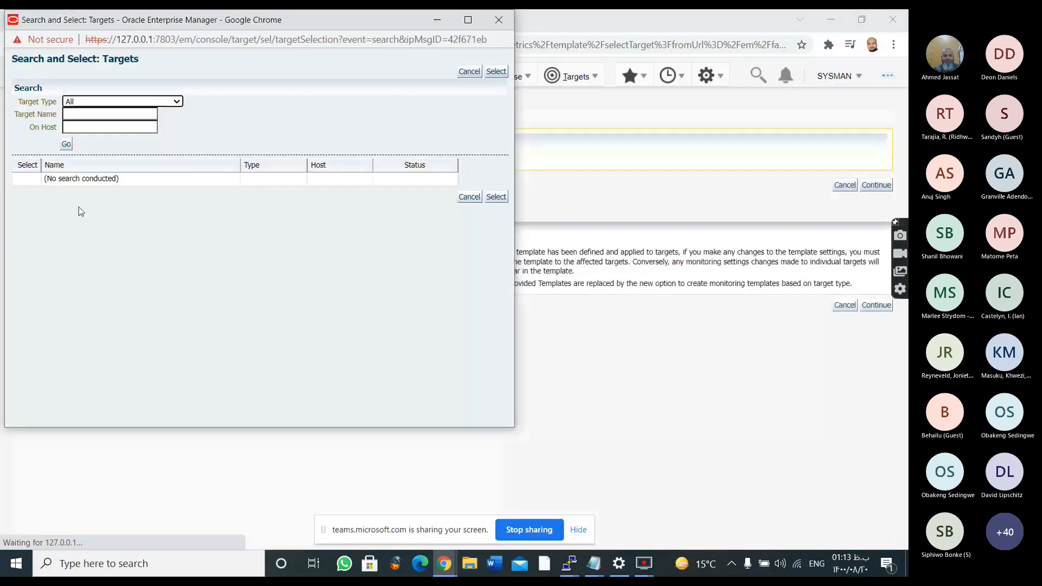
pyautogui.click(125, 103)
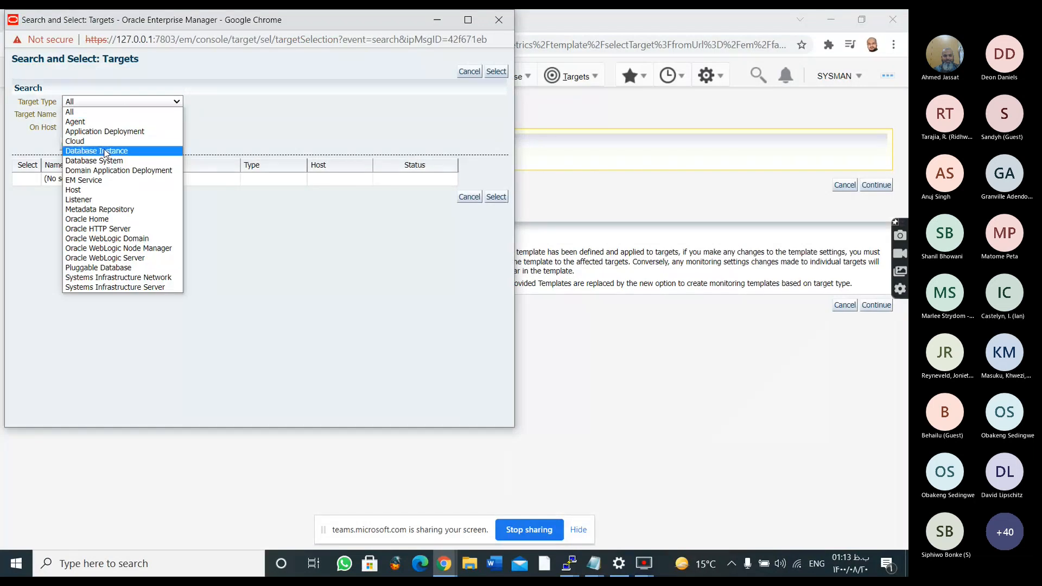
pyautogui.click(76, 122)
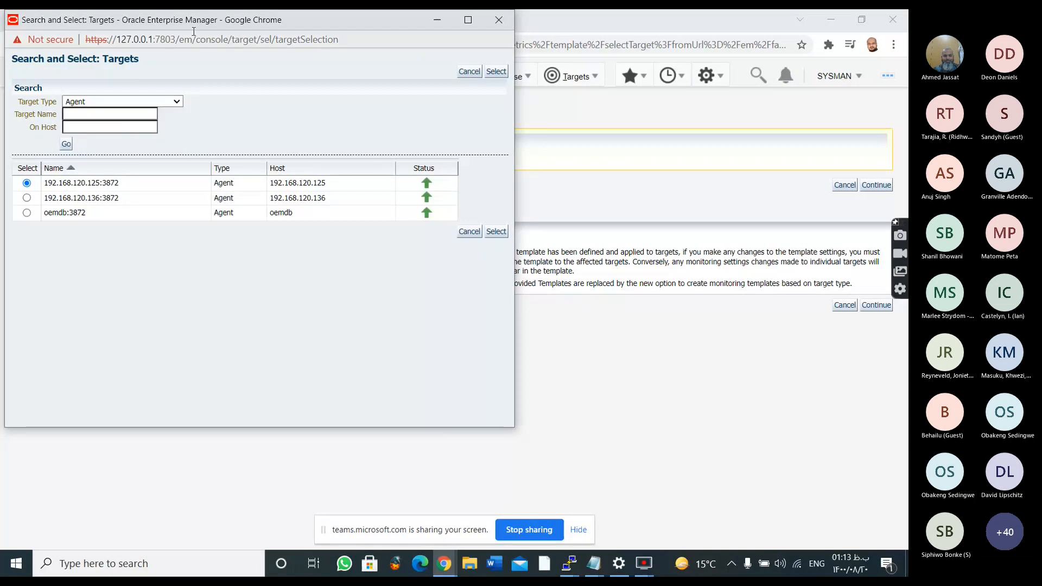
pyautogui.moveTo(194, 32); pyautogui.dragTo(221, 36)
pyautogui.moveTo(212, 21); pyautogui.dragTo(255, 43)
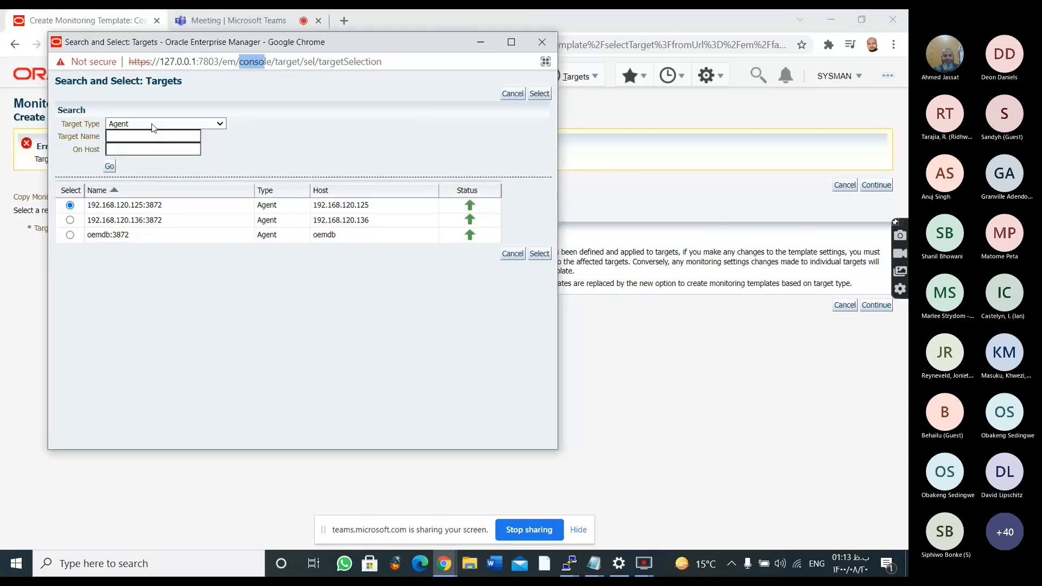
# List the template's candidate targets of type Cloud, of type Host and of type Pluggable Database
pyautogui.click(153, 124)
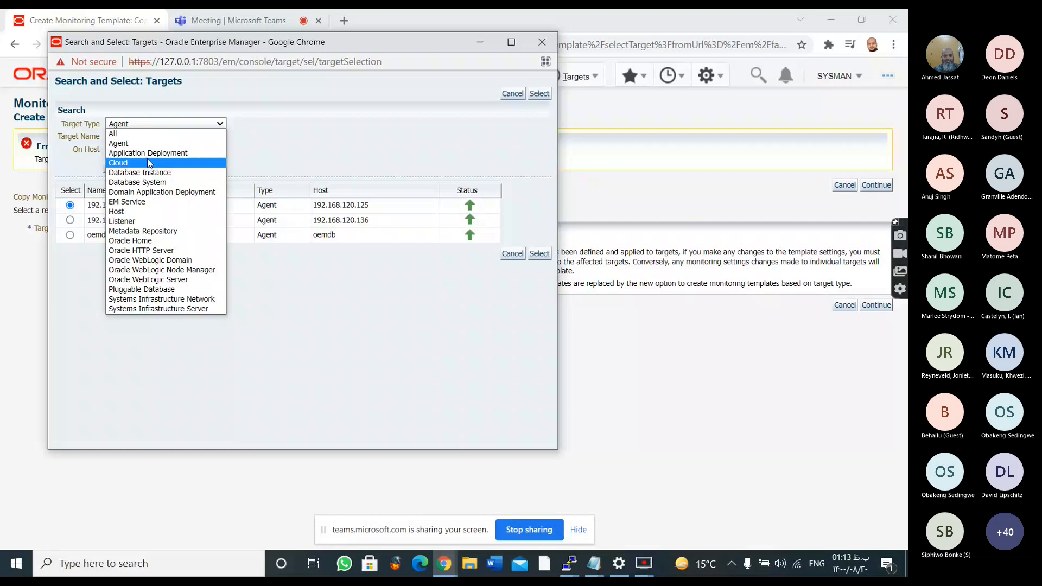
pyautogui.click(150, 163)
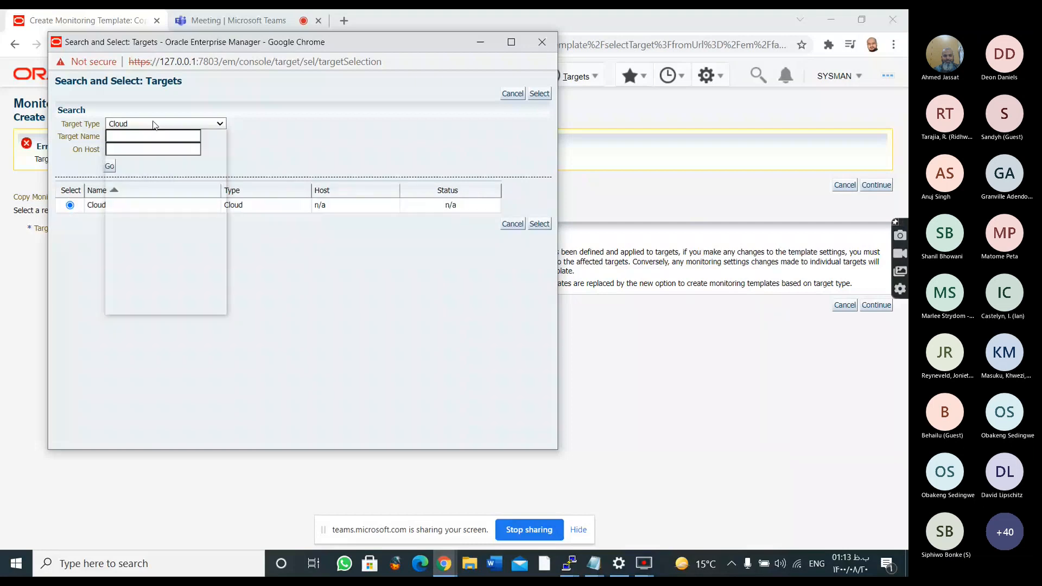
pyautogui.click(143, 211)
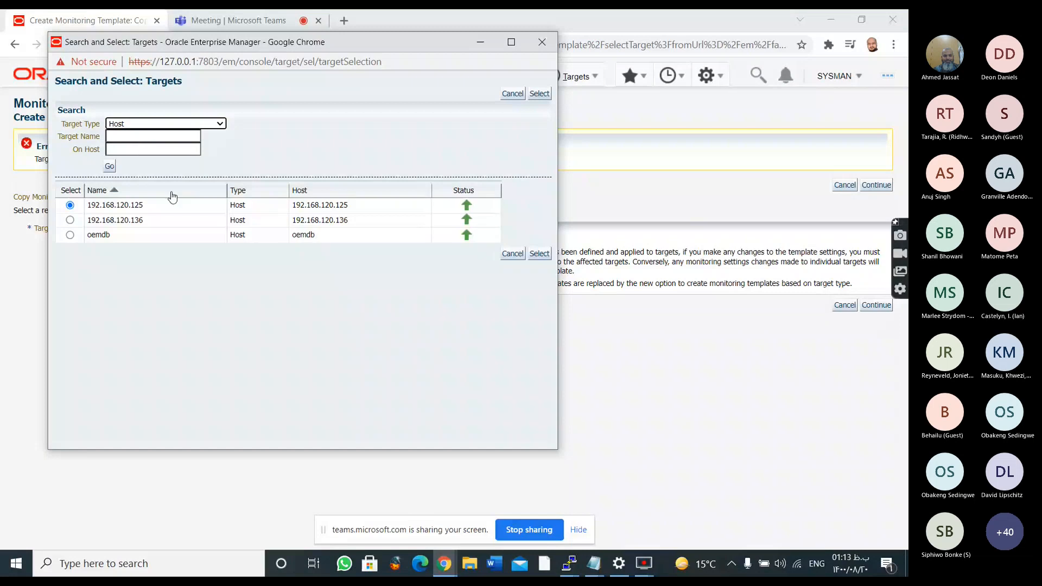
pyautogui.click(196, 126)
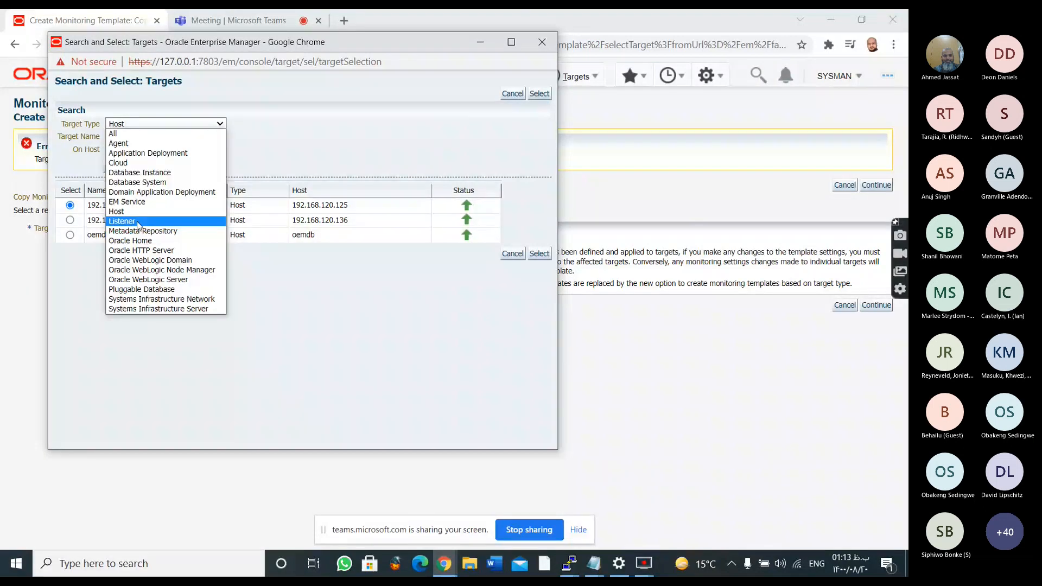
pyautogui.click(159, 291)
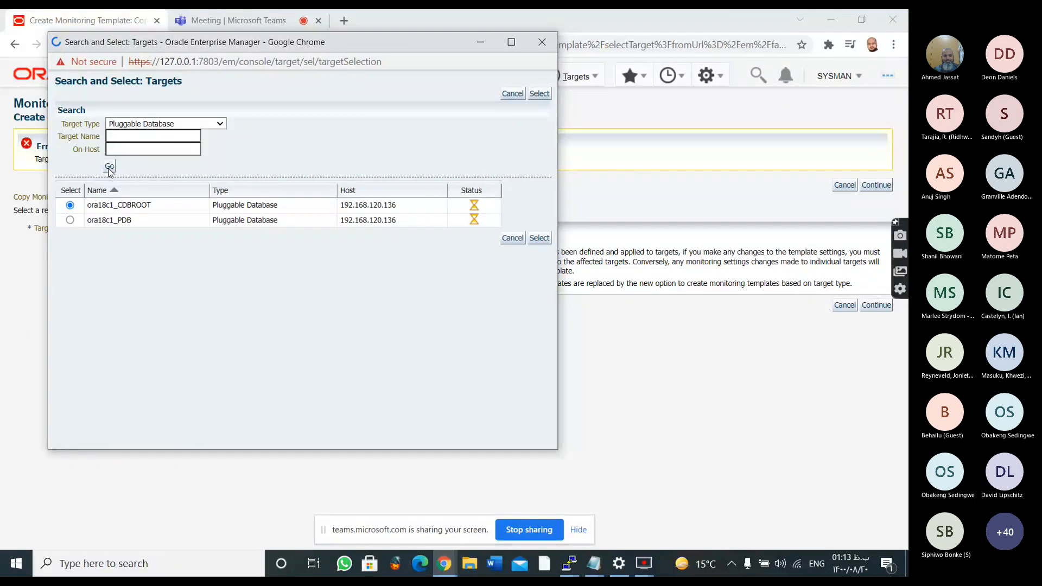
# Choose the Database Instance target ora18c1 as the source of the copied monitoring settings and continue to the template definition
pyautogui.click(149, 126)
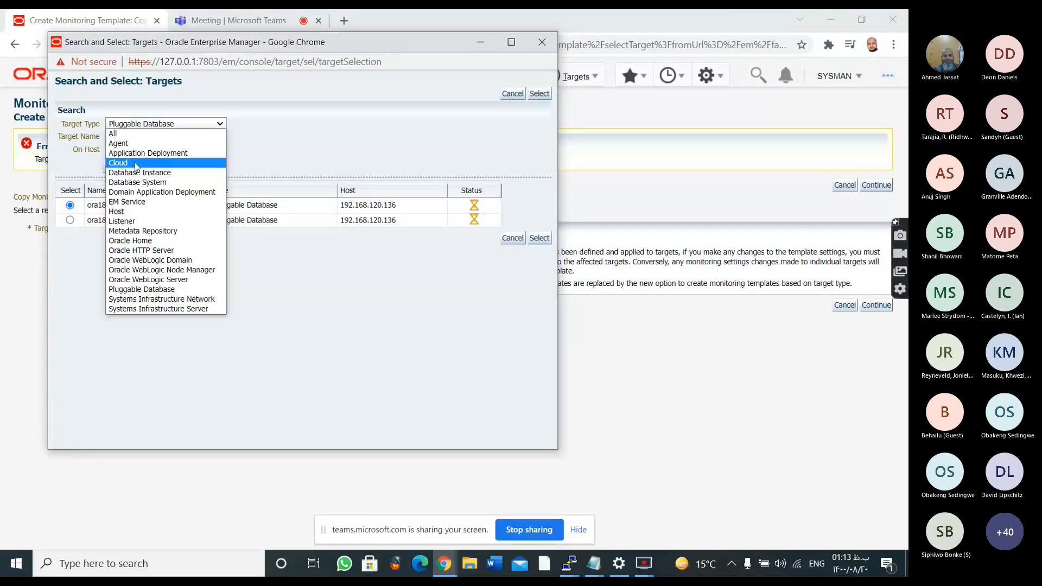
pyautogui.click(137, 173)
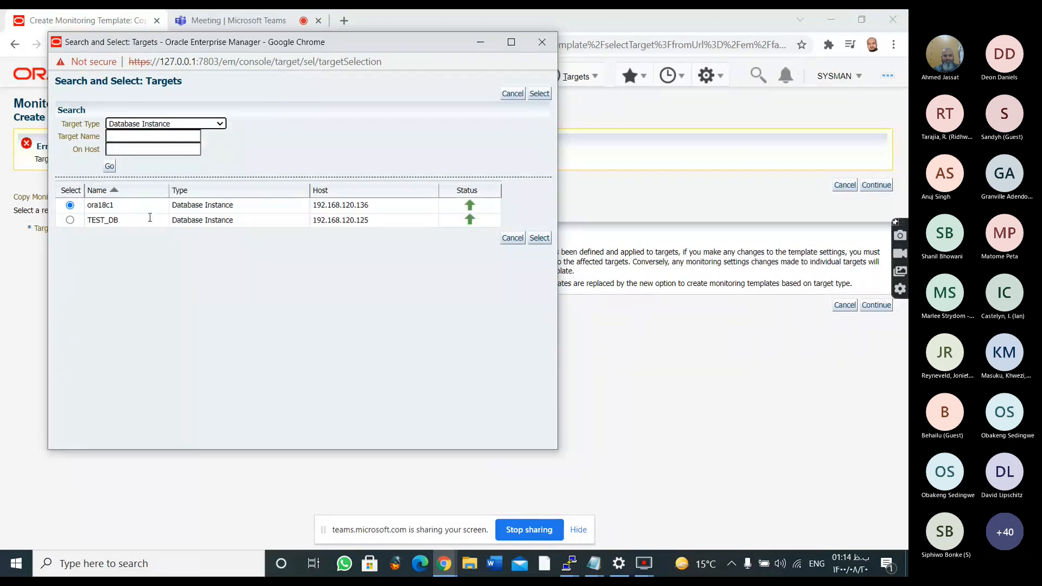
pyautogui.click(520, 239)
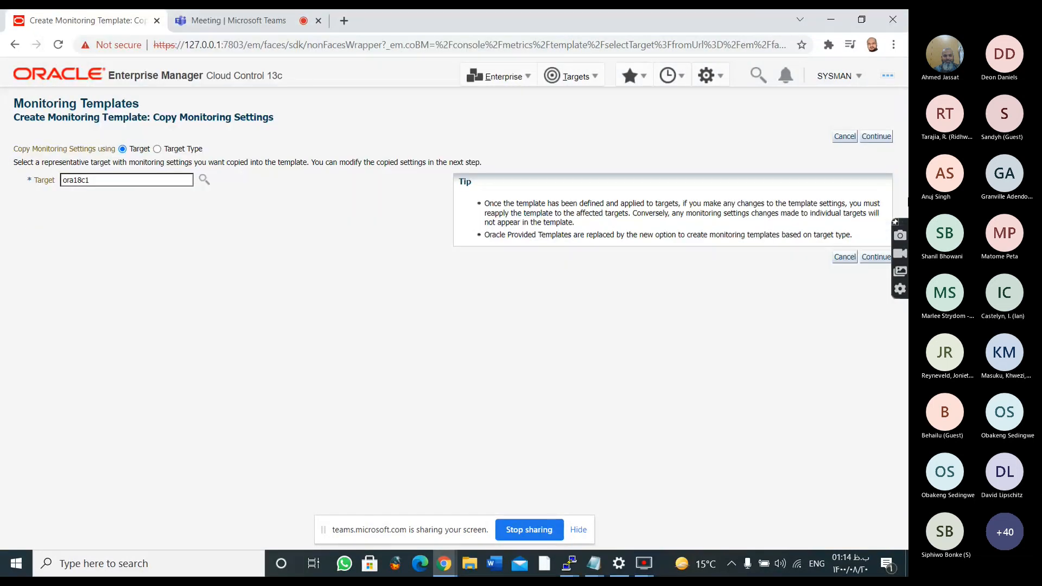
pyautogui.click(876, 137)
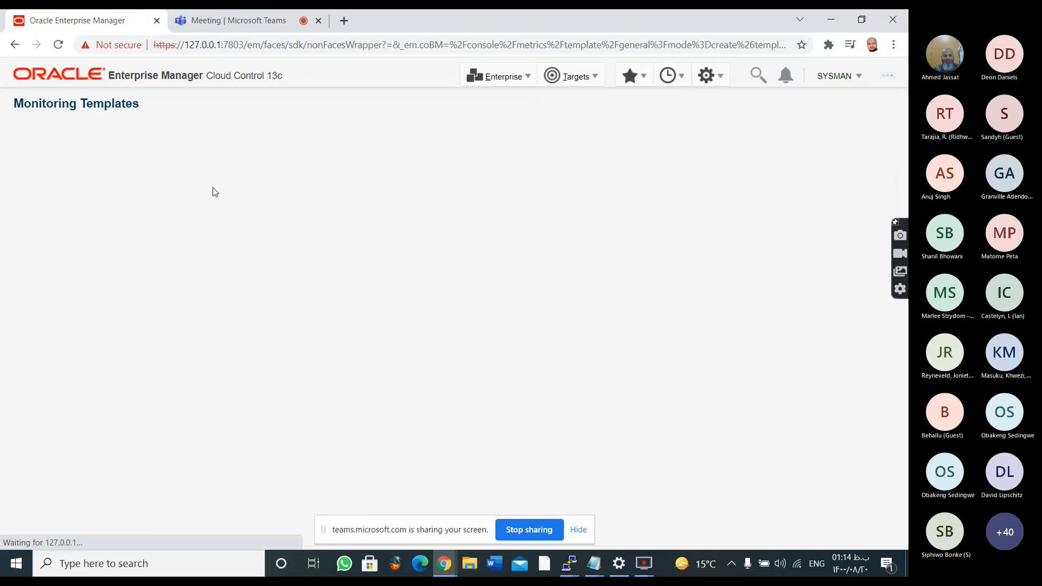
pyautogui.click(238, 24)
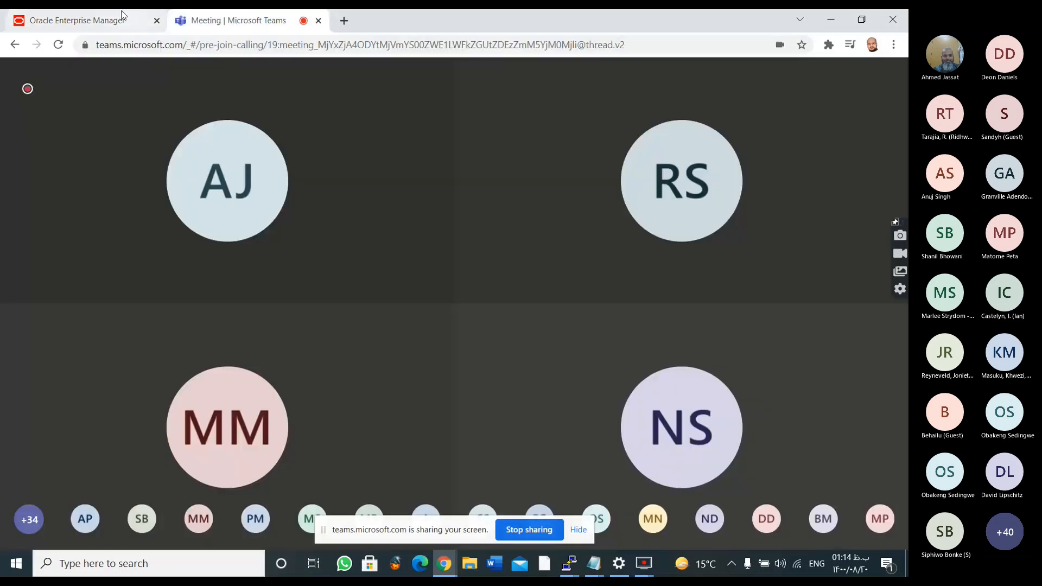
pyautogui.click(122, 16)
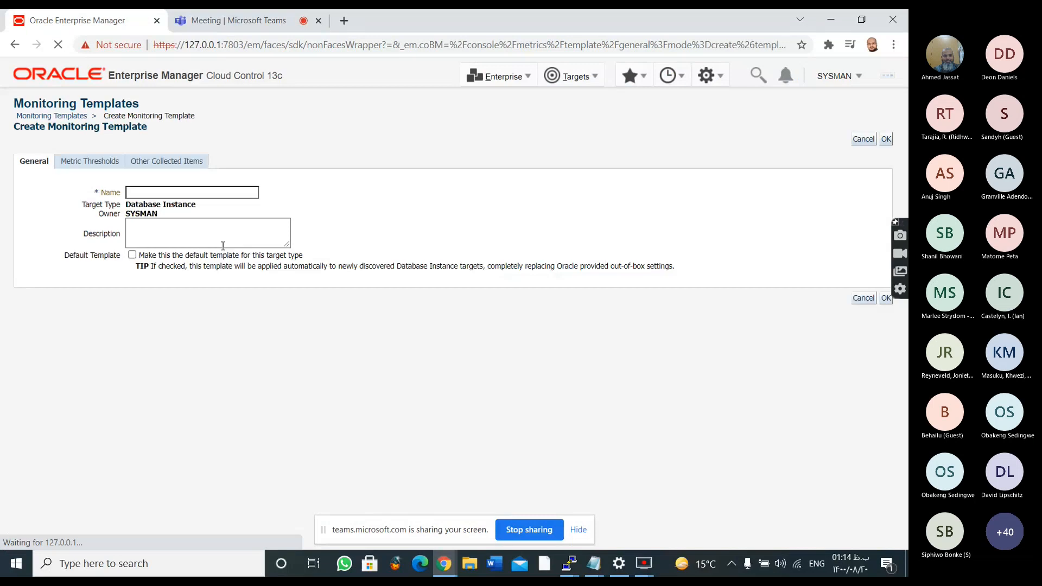
# Name the monitoring template asdsad with the description "as" and open its metric thresholds
pyautogui.click(227, 188)
pyautogui.write('asdsad')
pyautogui.click(203, 231)
pyautogui.write('as')
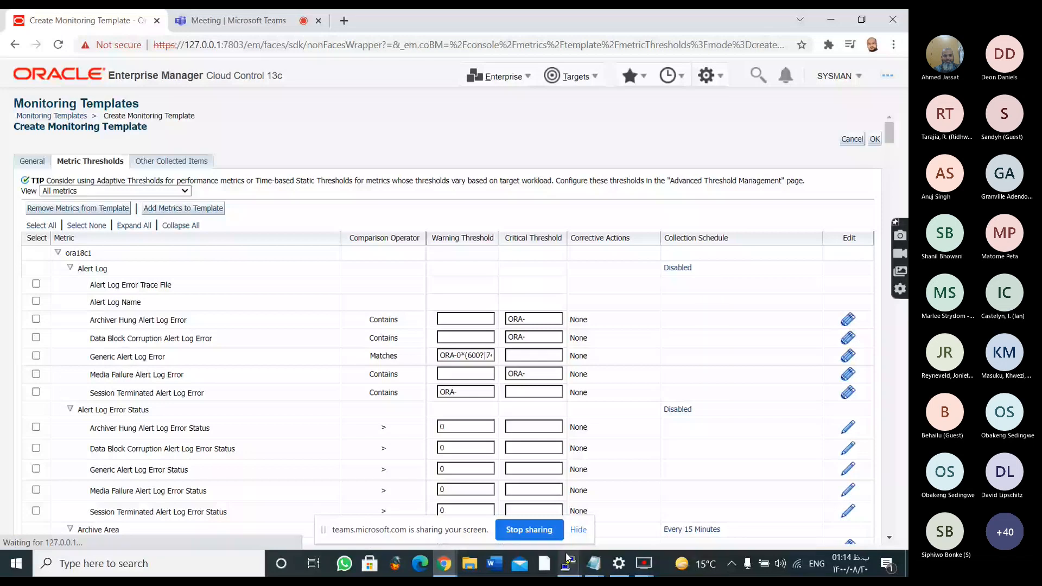
# Switch to PuTTY and check the terminal sessions on the oemdb server
pyautogui.moveTo(572, 556)
pyautogui.click(594, 563)
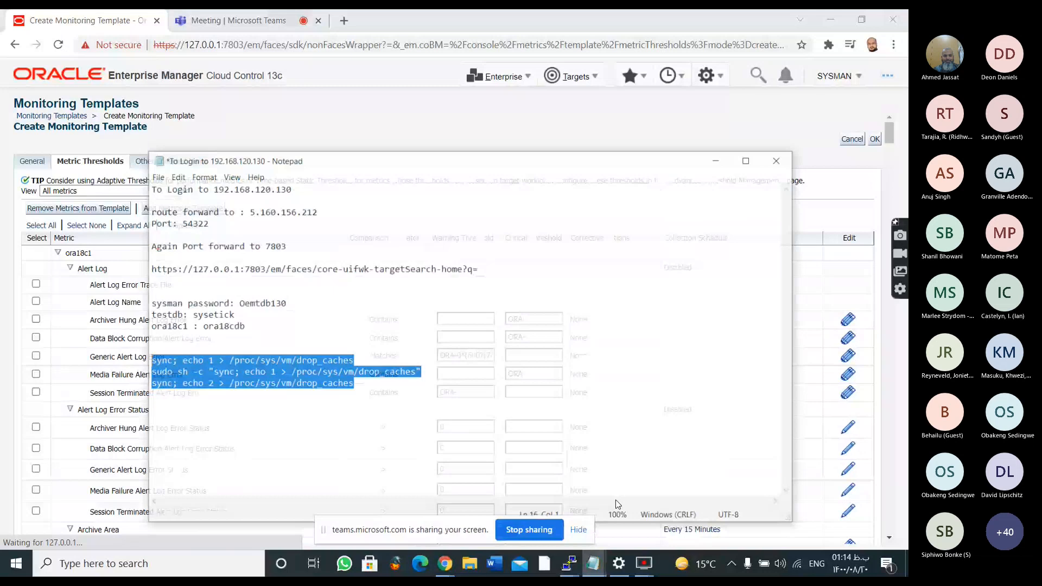
pyautogui.click(569, 563)
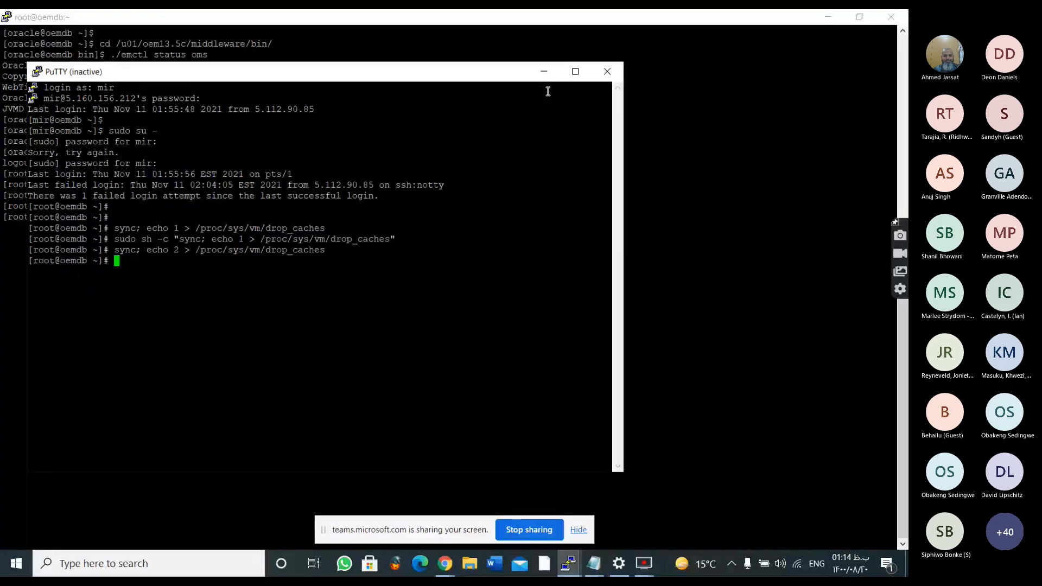
pyautogui.moveTo(439, 74); pyautogui.dragTo(464, 76)
pyautogui.rightClick(464, 76)
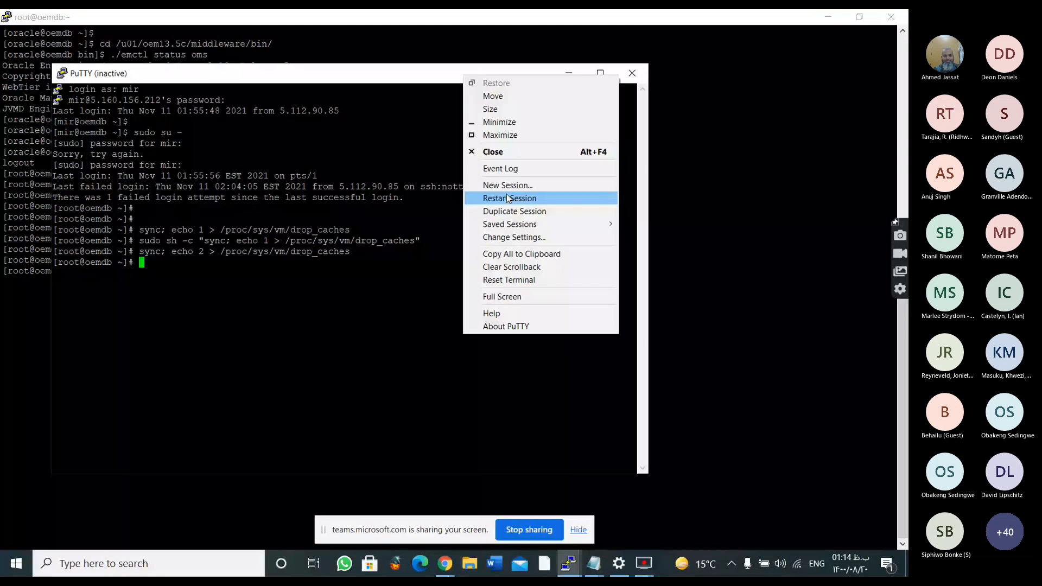
pyautogui.click(804, 22)
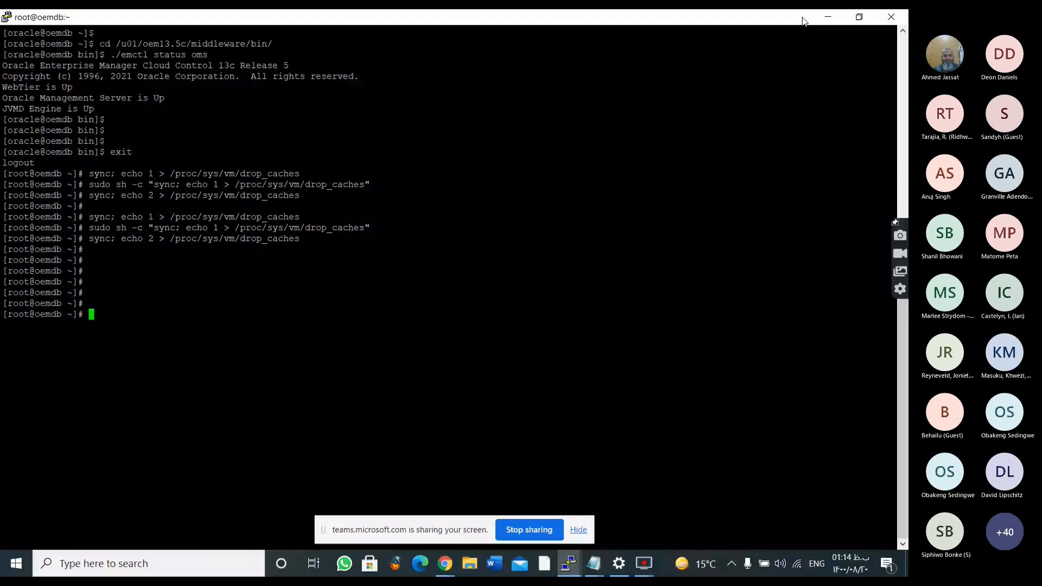
pyautogui.click(827, 18)
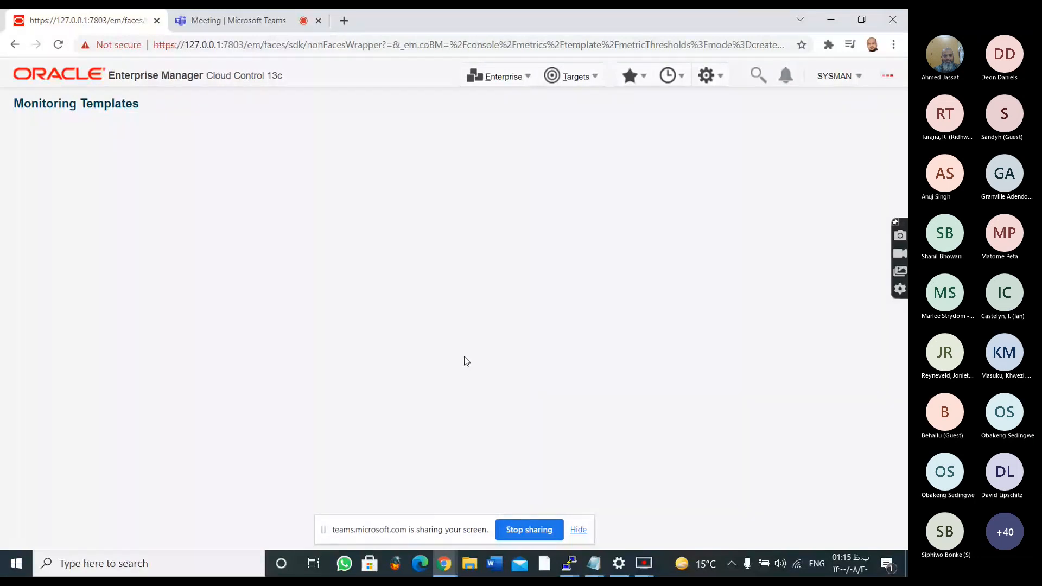
# Abandon the unsaved monitoring template and reload the console from its base address, 127.0.0.1:7803/em
pyautogui.moveTo(261, 45); pyautogui.dragTo(280, 46)
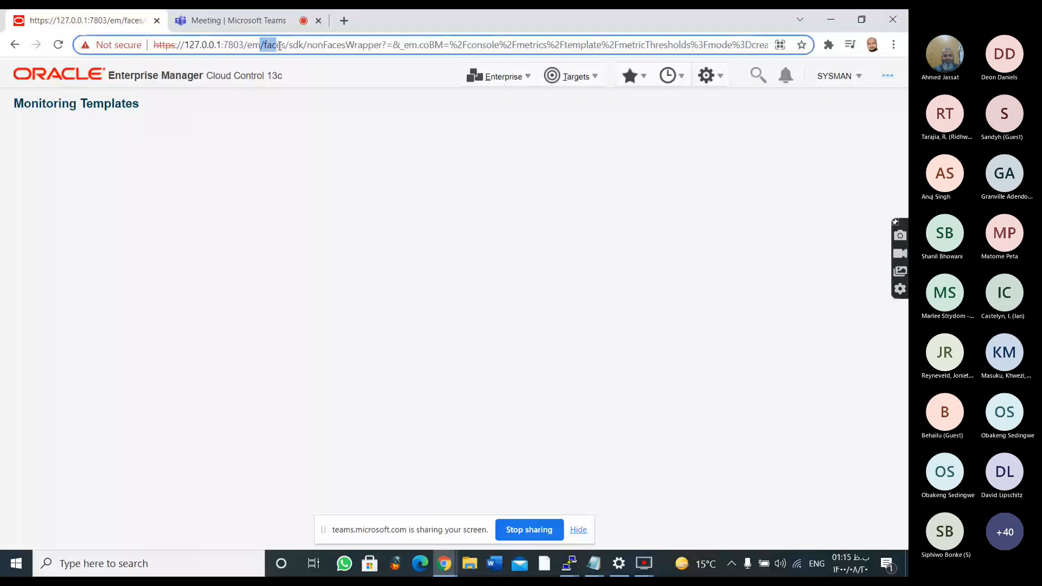
pyautogui.moveTo(279, 46); pyautogui.dragTo(889, 56)
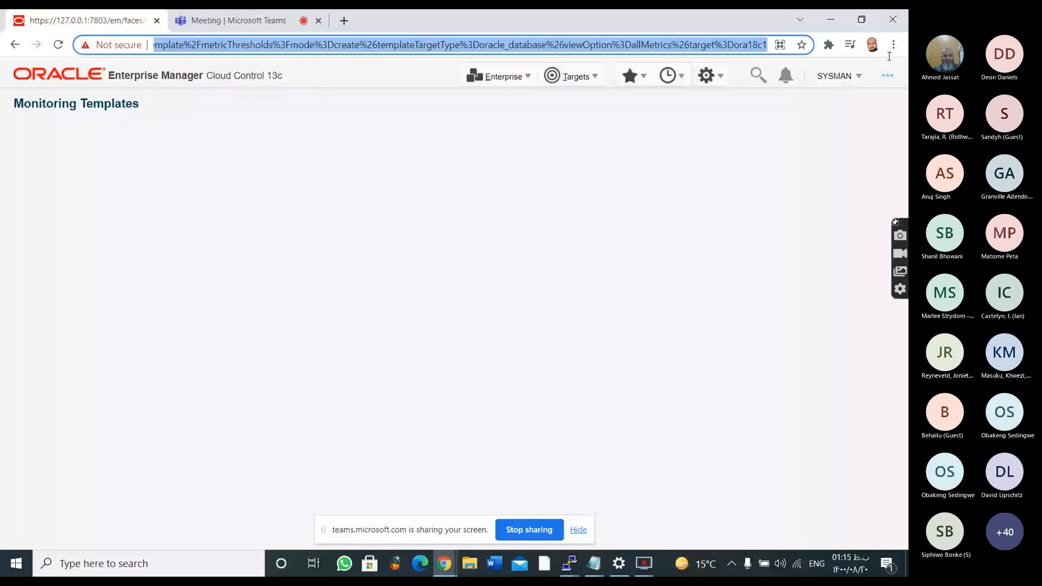
pyautogui.press('BackSpace')
pyautogui.click(572, 88)
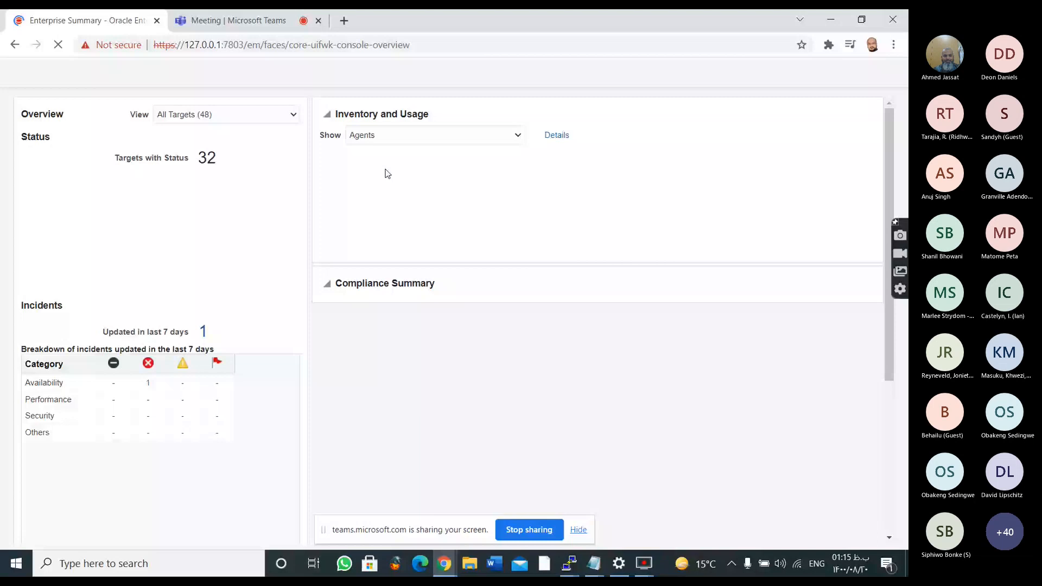
pyautogui.click(525, 80)
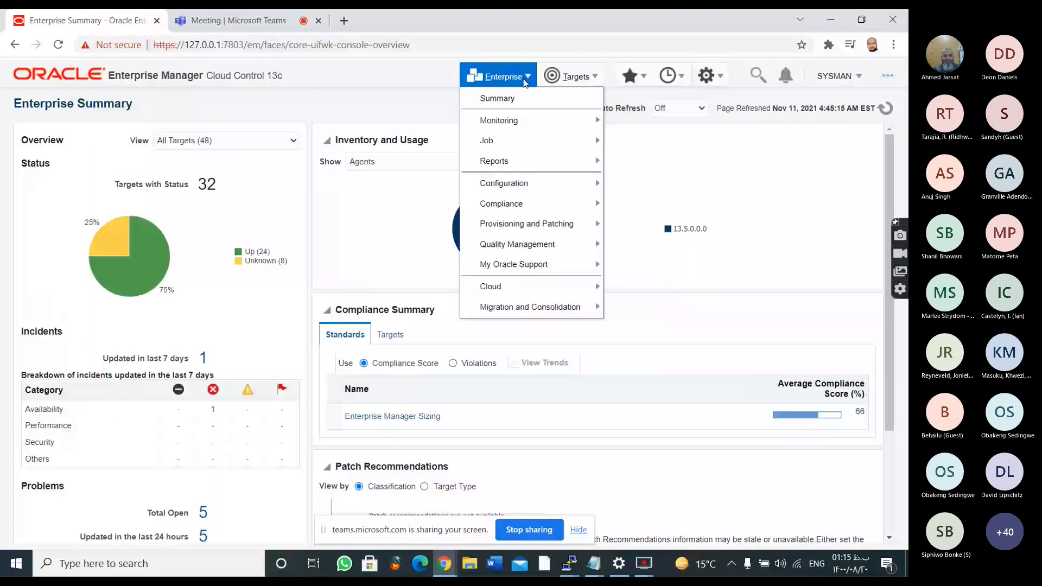
pyautogui.click(360, 105)
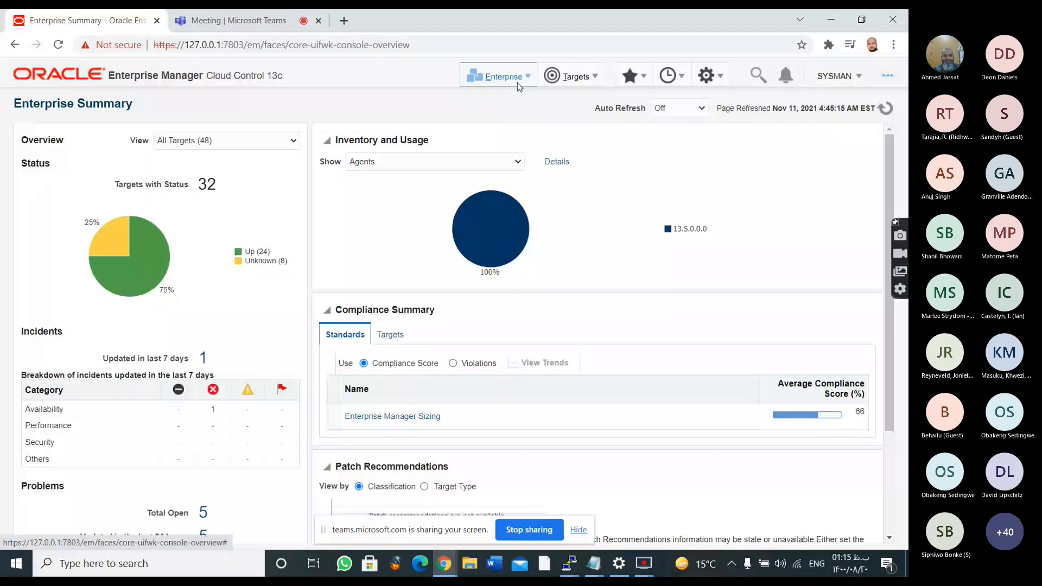
# Open the inventory and usage details for Database Installations and switch the summary to Hosts
pyautogui.click(490, 158)
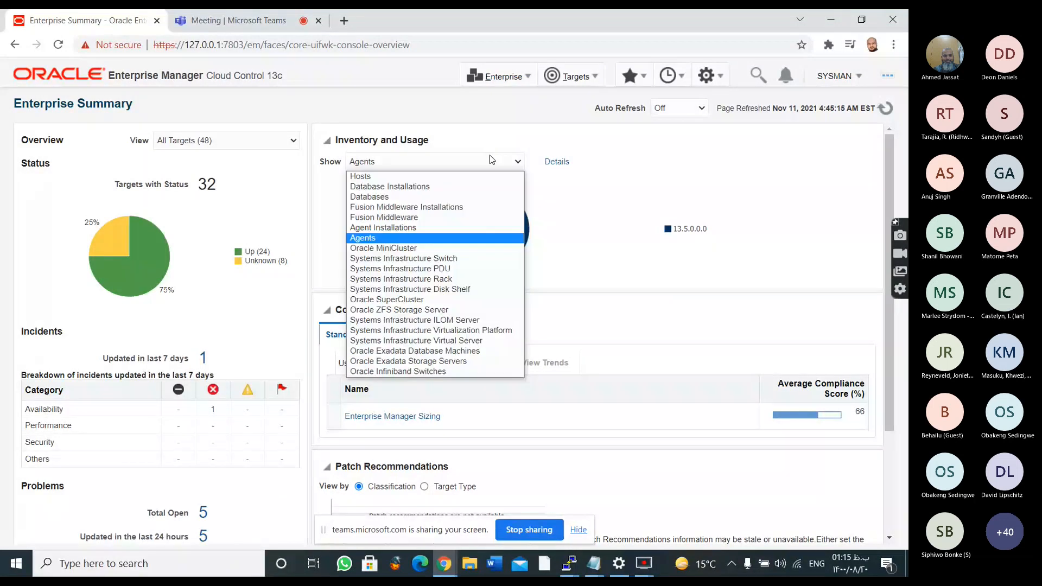
pyautogui.click(411, 187)
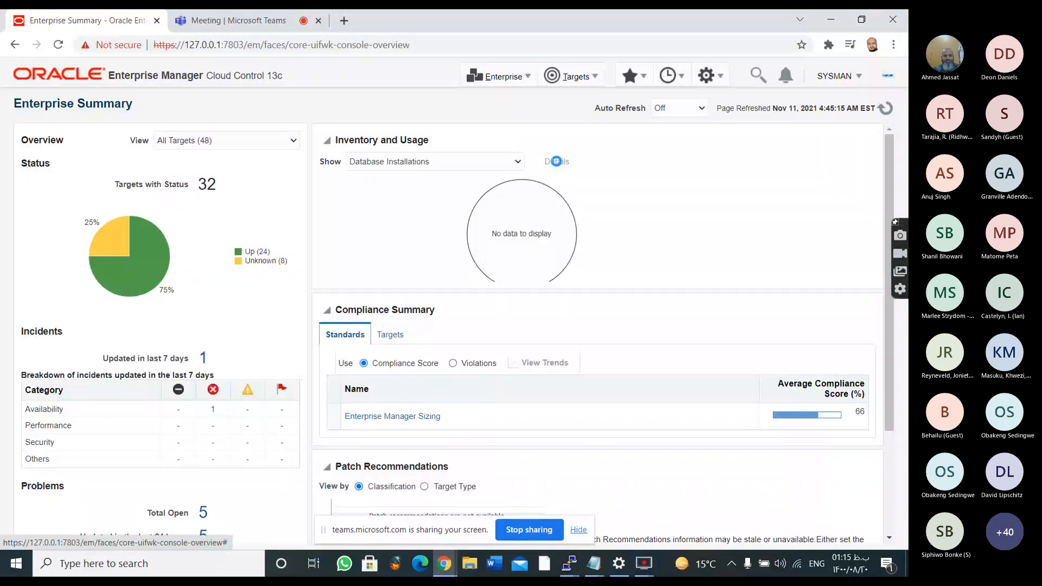
pyautogui.click(556, 161)
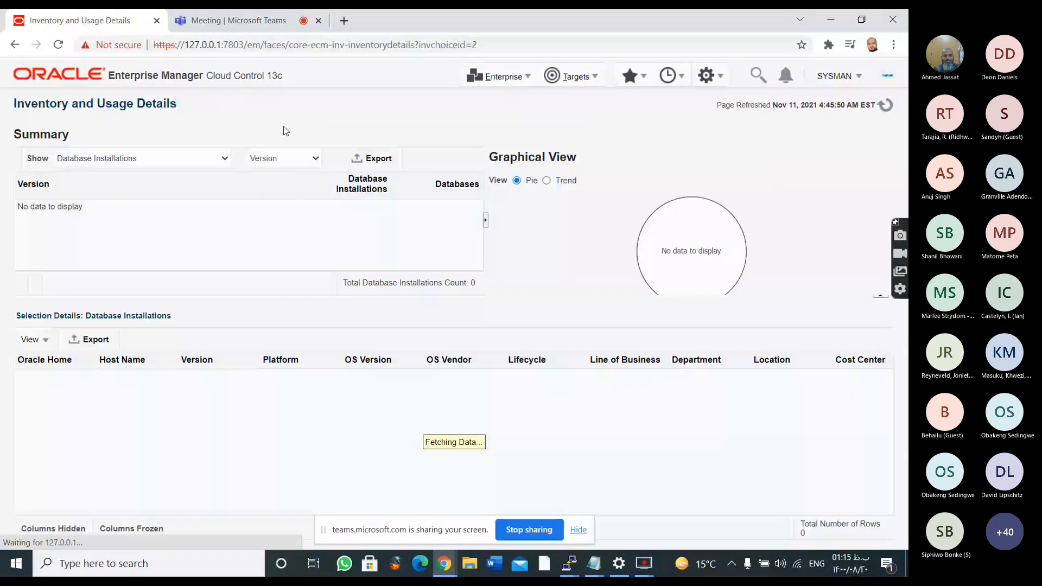
pyautogui.click(183, 159)
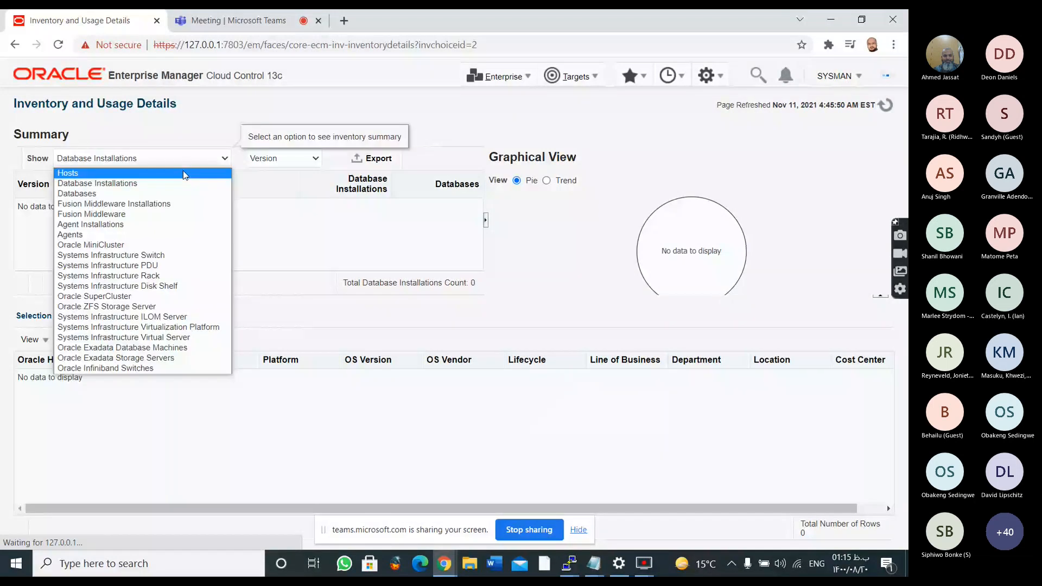
pyautogui.click(183, 171)
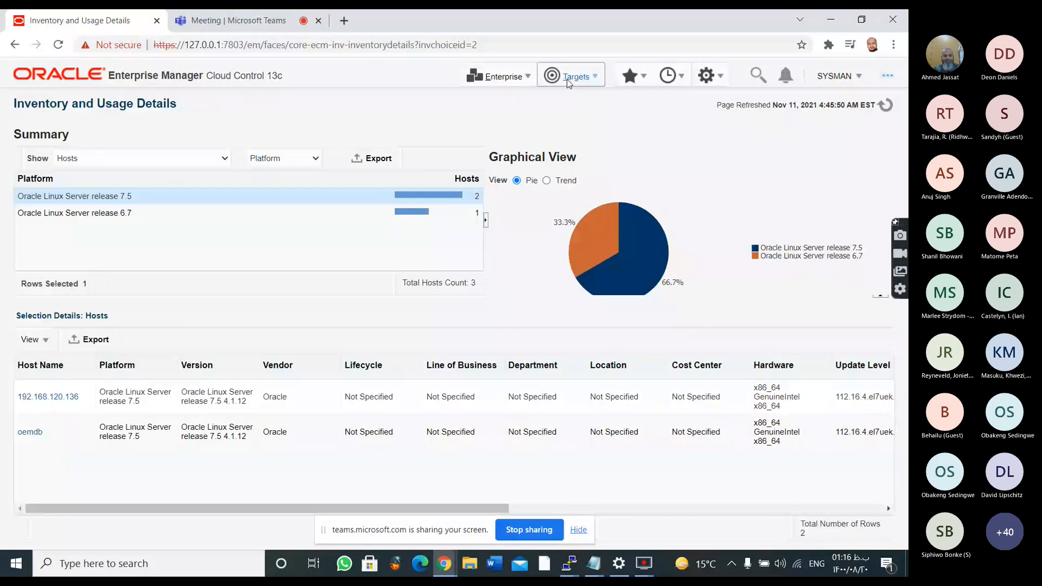
# Return to the Enterprise Summary page and display the available enterprise configuration options
pyautogui.click(499, 77)
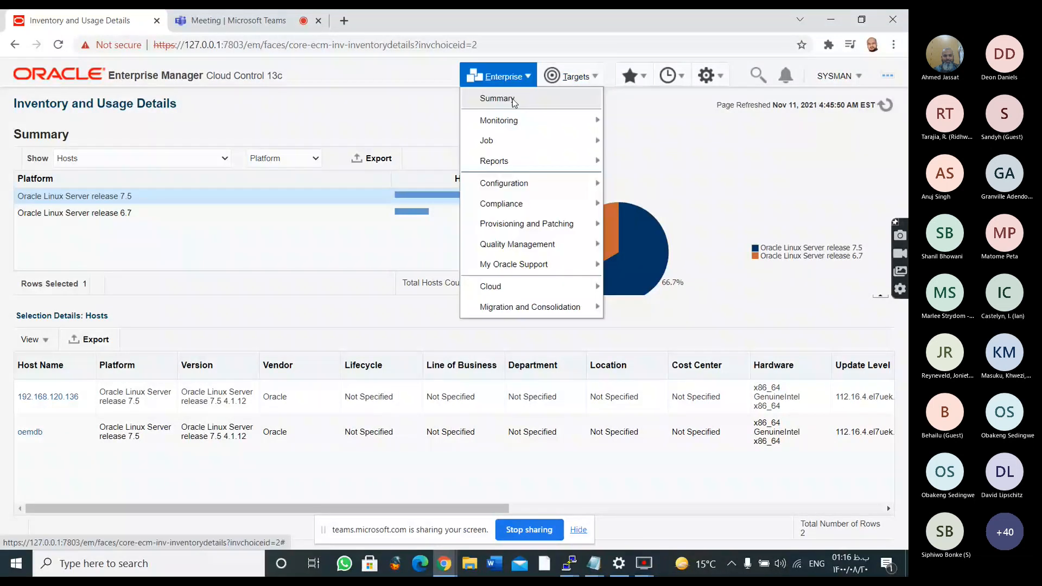
pyautogui.click(514, 100)
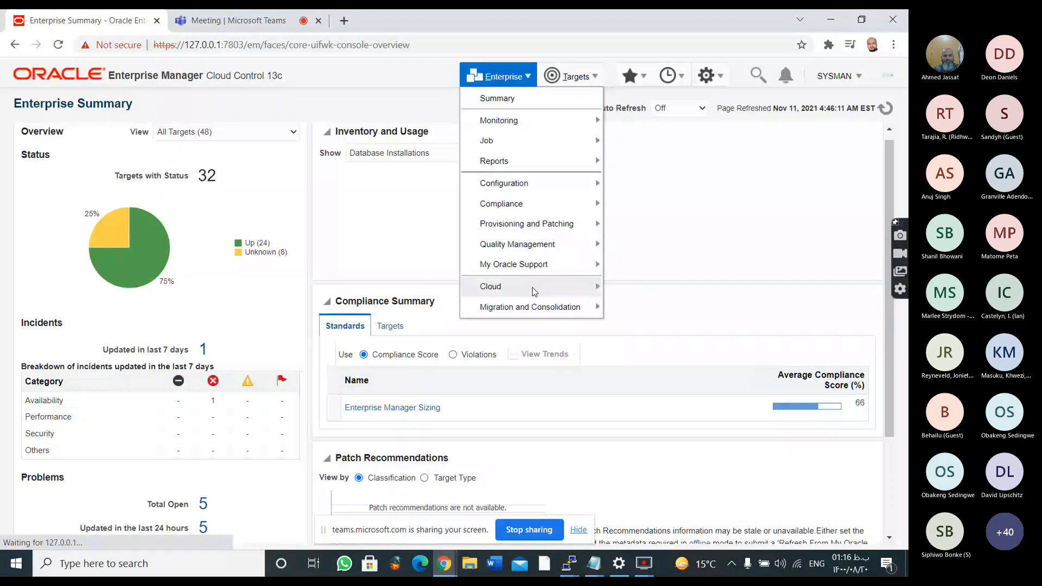
pyautogui.click(548, 183)
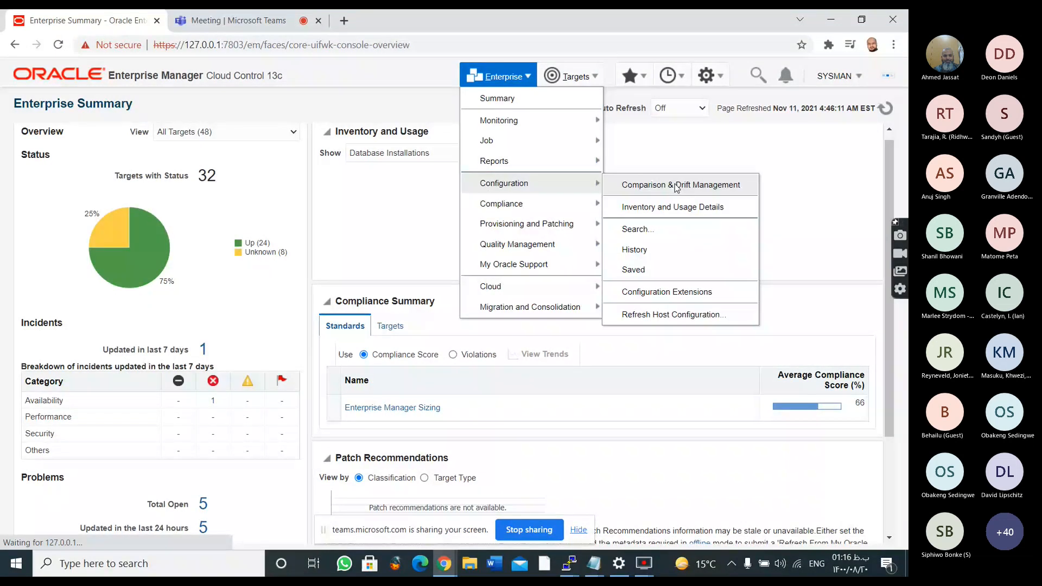
# Open the list of database targets and switch to the Microsoft Teams meeting
pyautogui.click(560, 79)
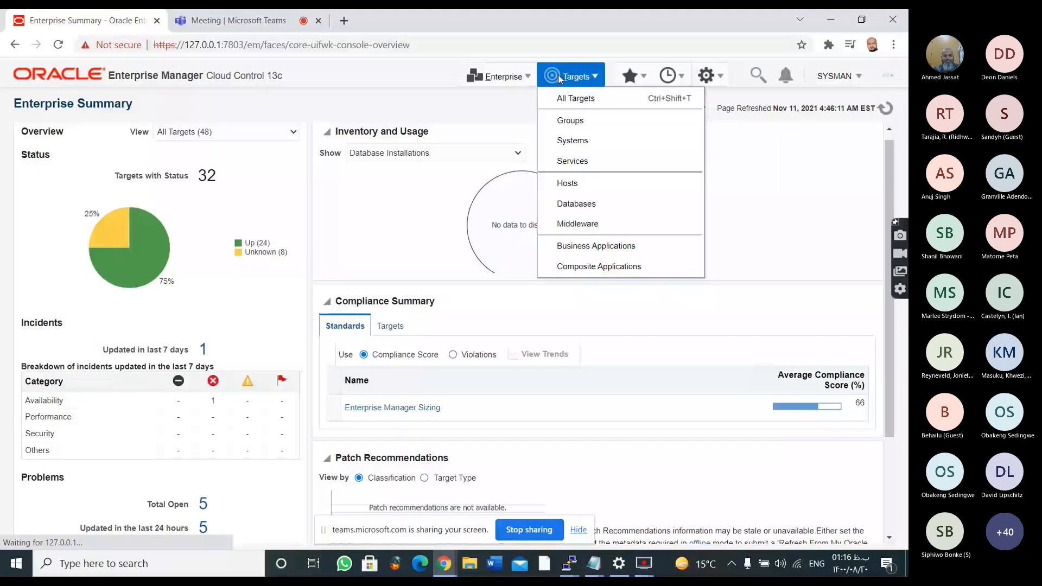
pyautogui.click(589, 205)
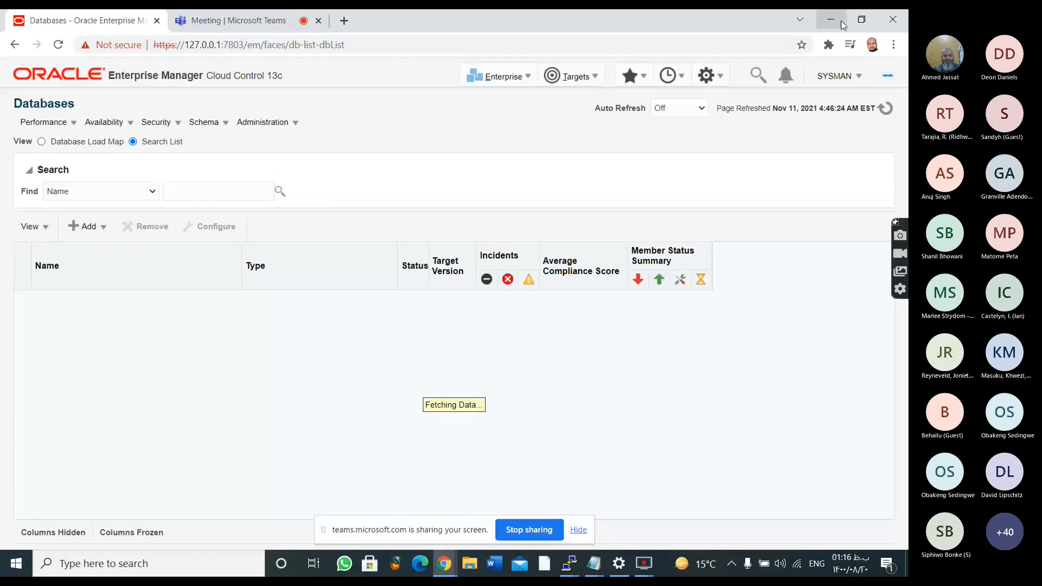
pyautogui.click(200, 11)
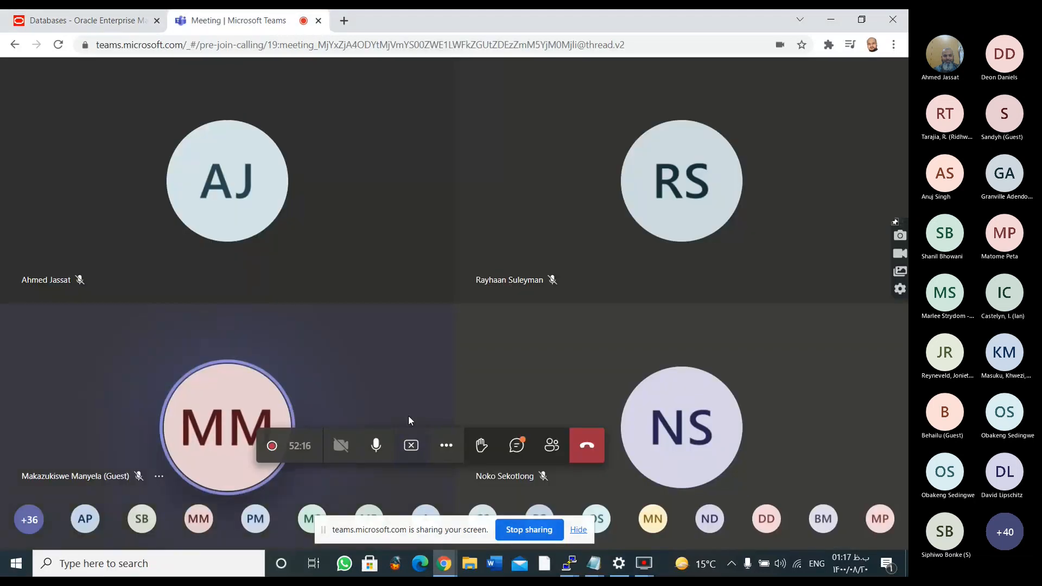